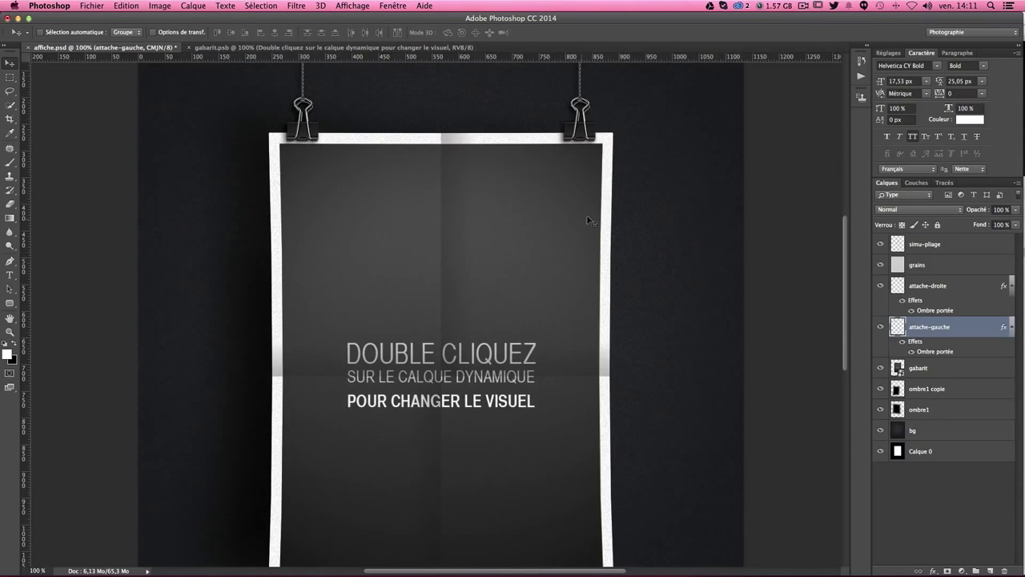
- Hide the placeholder text and Calque 4 layers in the gabarit smart object, then save it
scroll(606, 184, "down", 5)
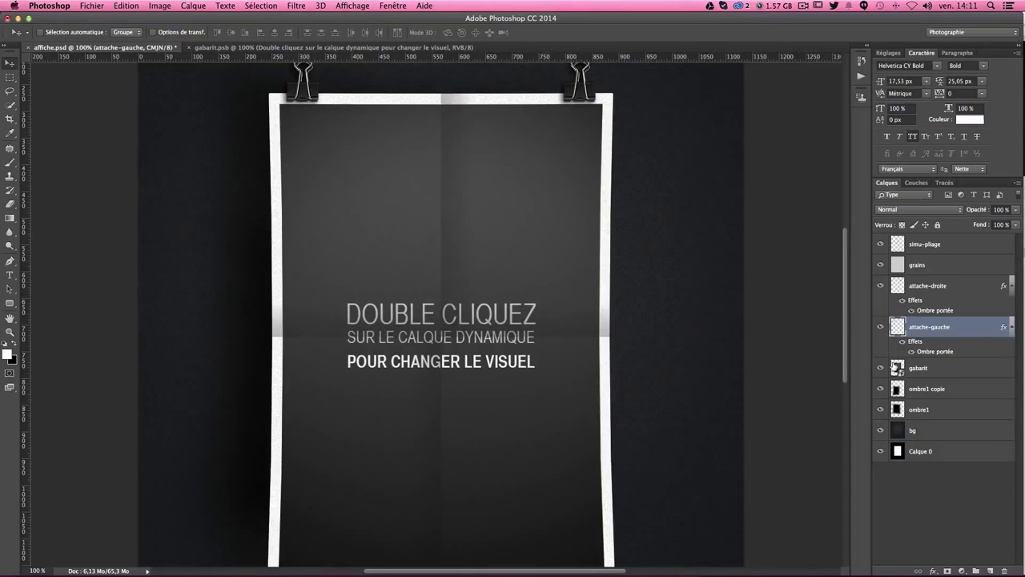
double_click(896, 368)
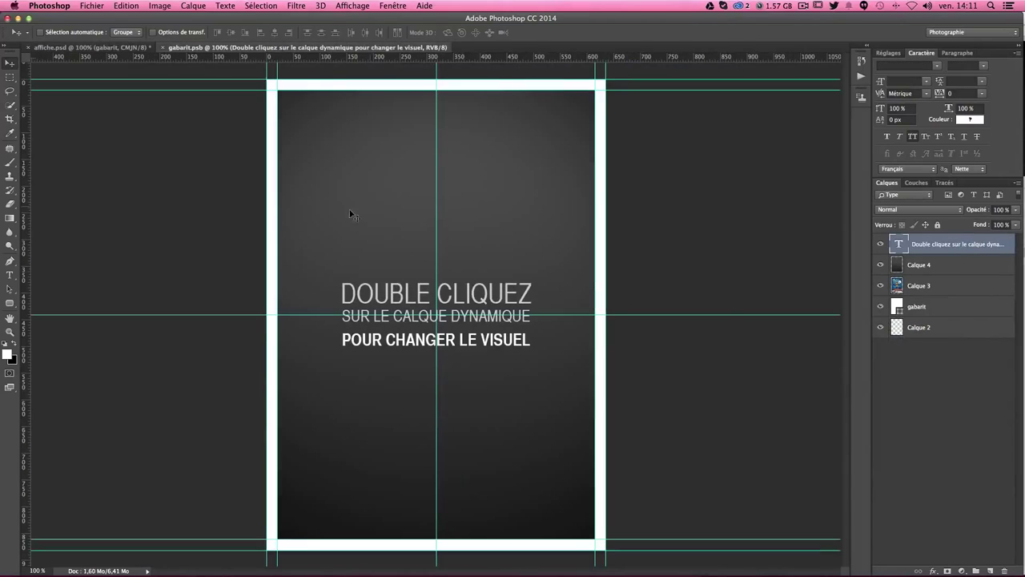
left_click_drag(883, 263, 882, 244)
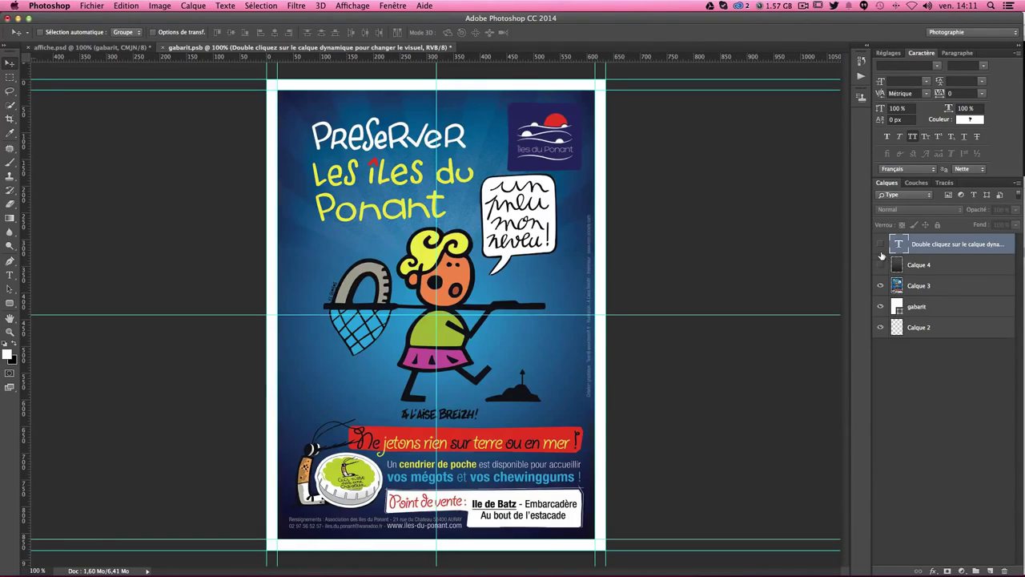
key("ctrl+s")
- Back in affiche.psd, toggle the simu-pliage fold shading to compare the poster
left_click(94, 50)
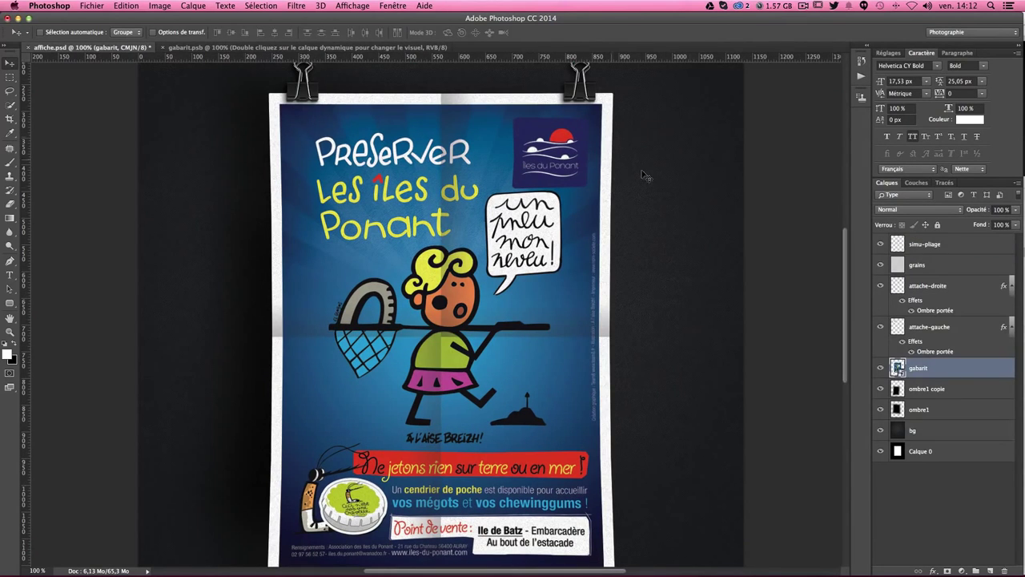
scroll(630, 163, "down", 1)
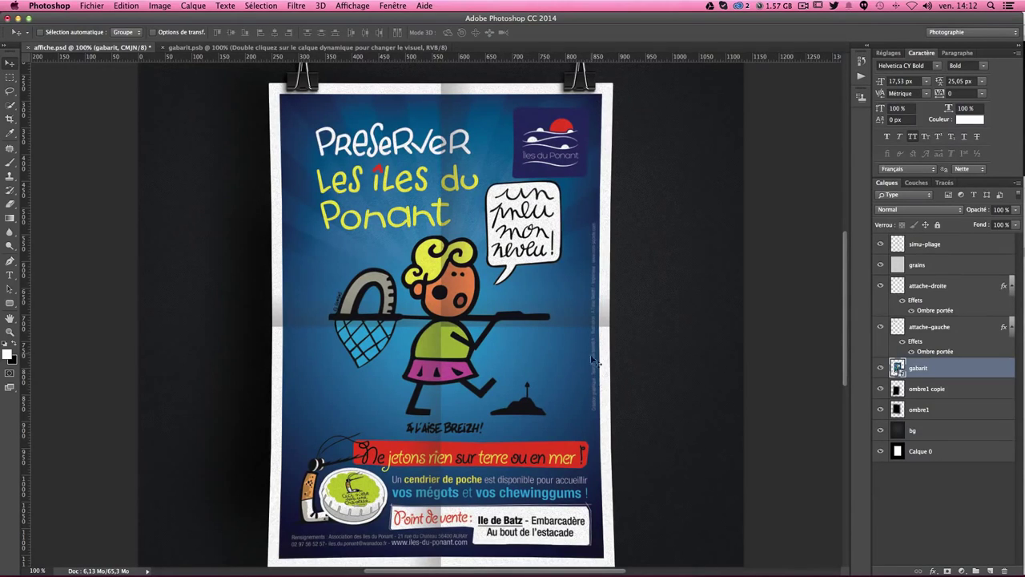
left_click(881, 244)
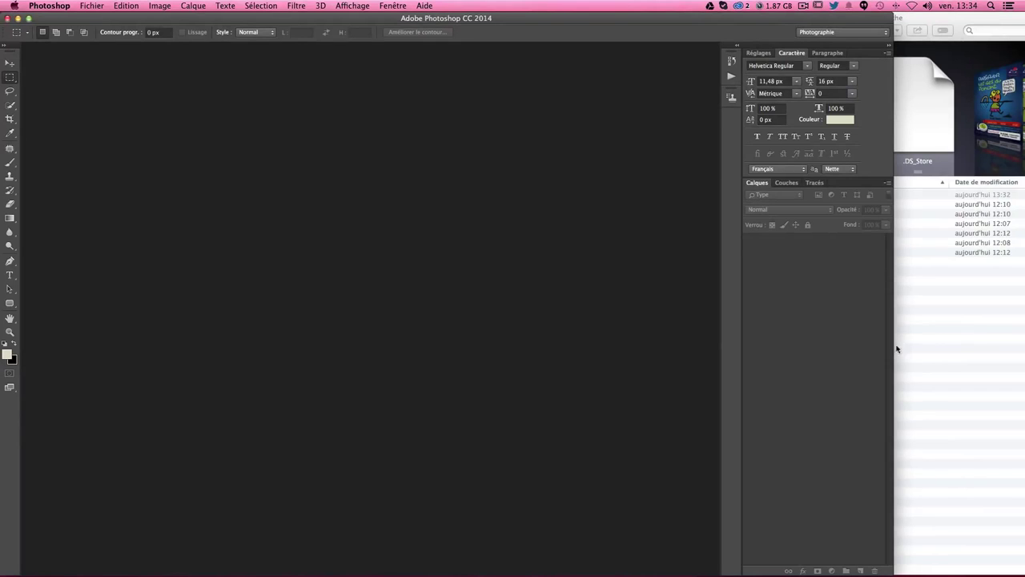
- Preview the source files bg.jpg and elements-affiche.psd in Finder's Cover Flow
left_click(954, 349)
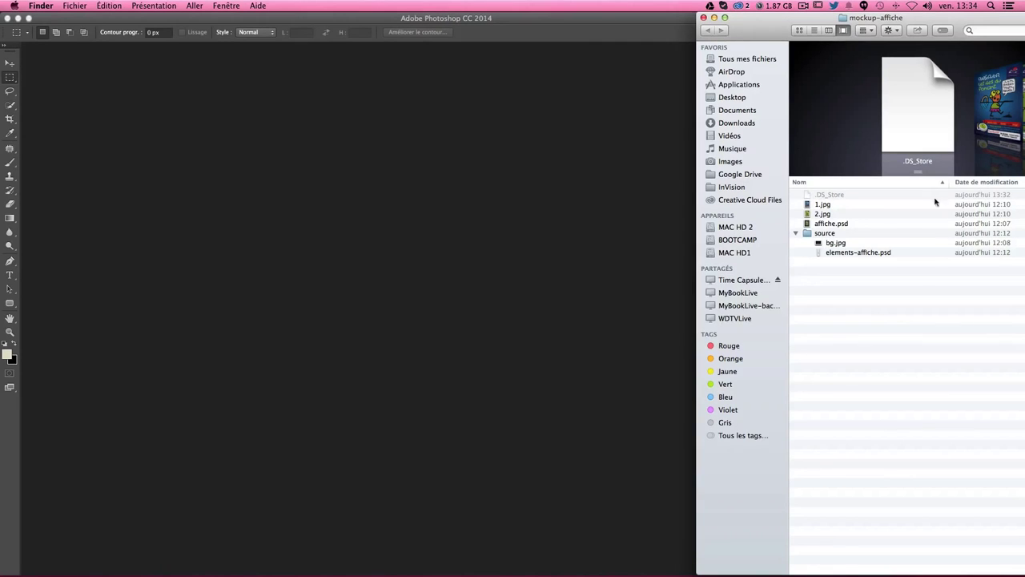
left_click(833, 245)
key("Down")
key("Up")
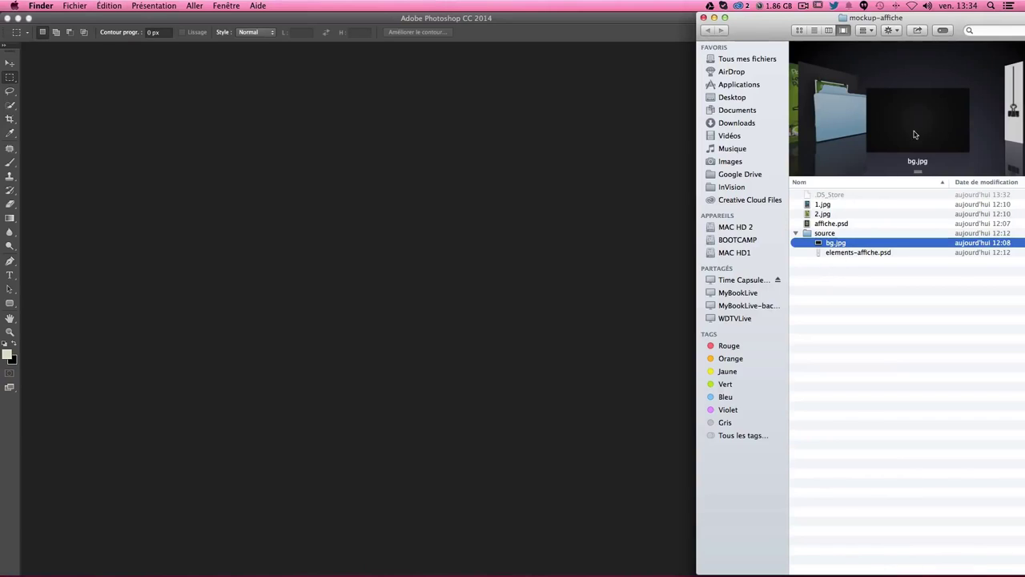
left_click(834, 253)
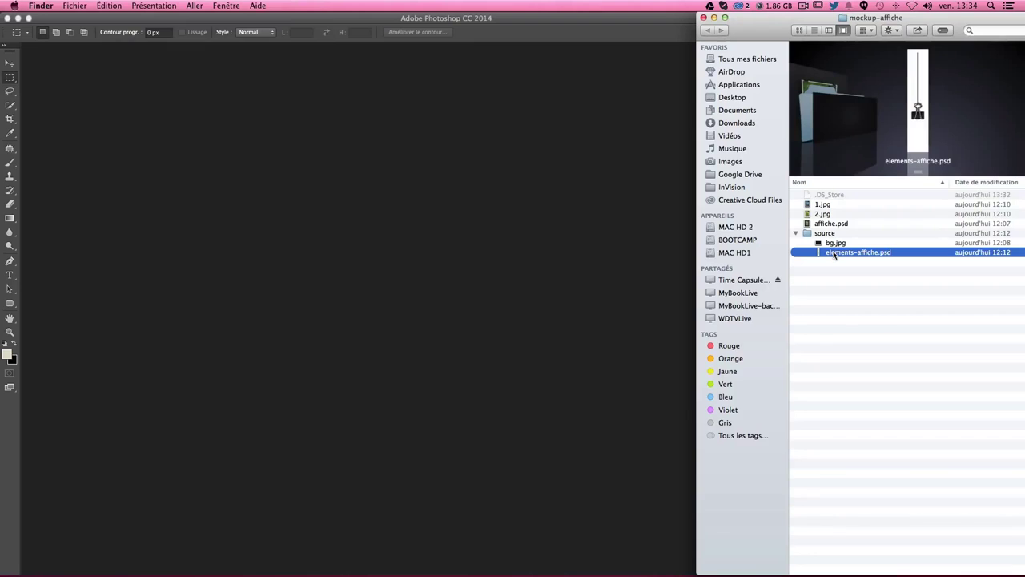
- Return to Photoshop and bring up the New document settings
left_click(842, 277)
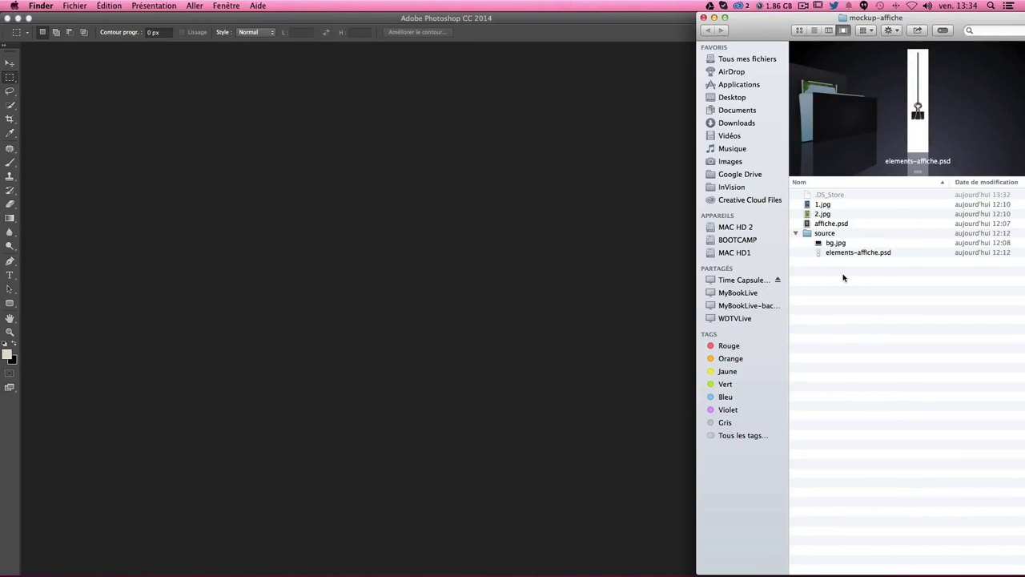
left_click(477, 193)
key("super+n")
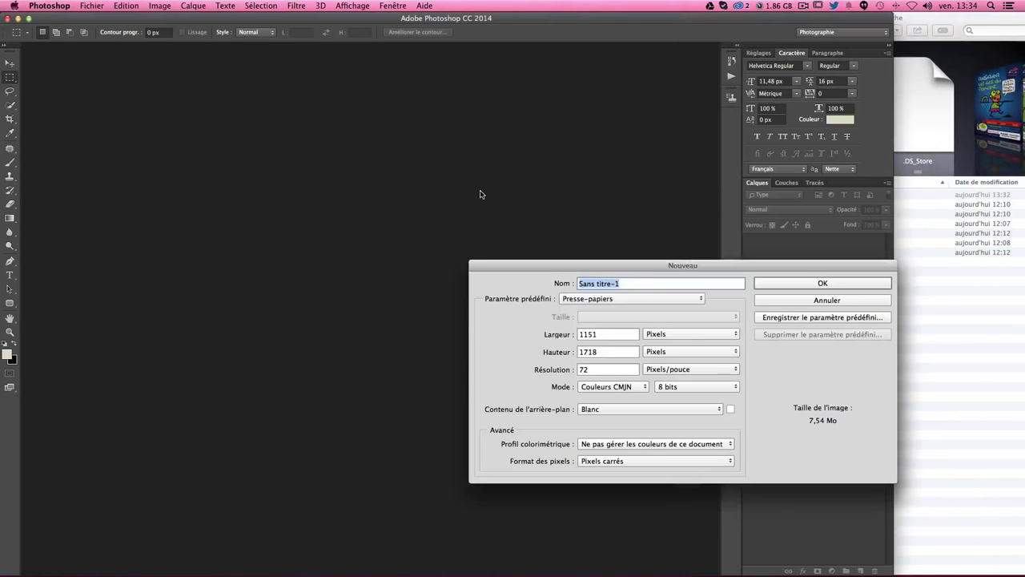
- Create Sans titre-1 from the international paper A4 preset at 72 pixels/inch
left_click(606, 300)
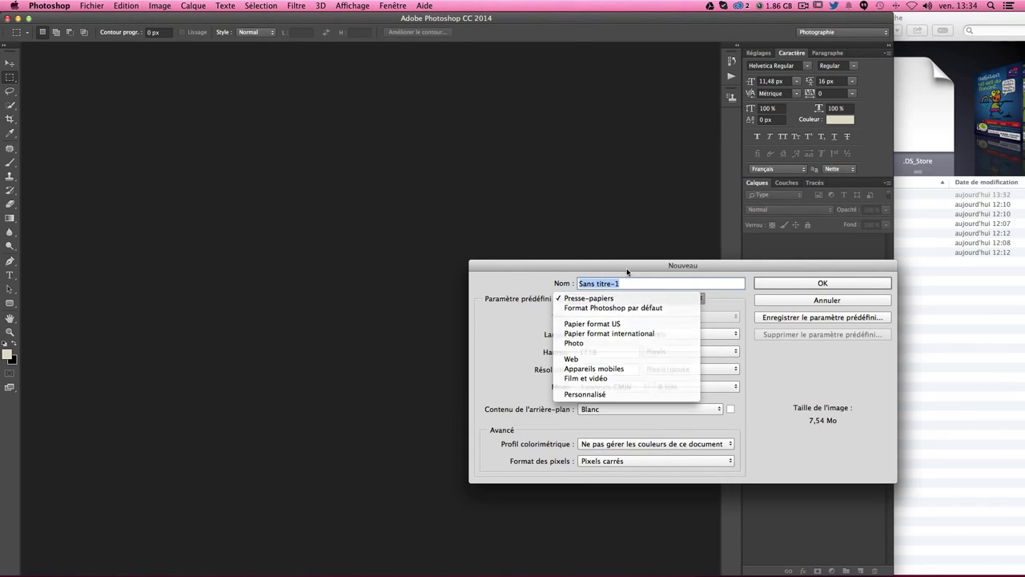
left_click(627, 268)
mouse_move(626, 268)
left_mouse_down()
mouse_move(329, 107)
mouse_move(365, 141)
left_mouse_up()
left_click_drag(434, 159, 520, 246)
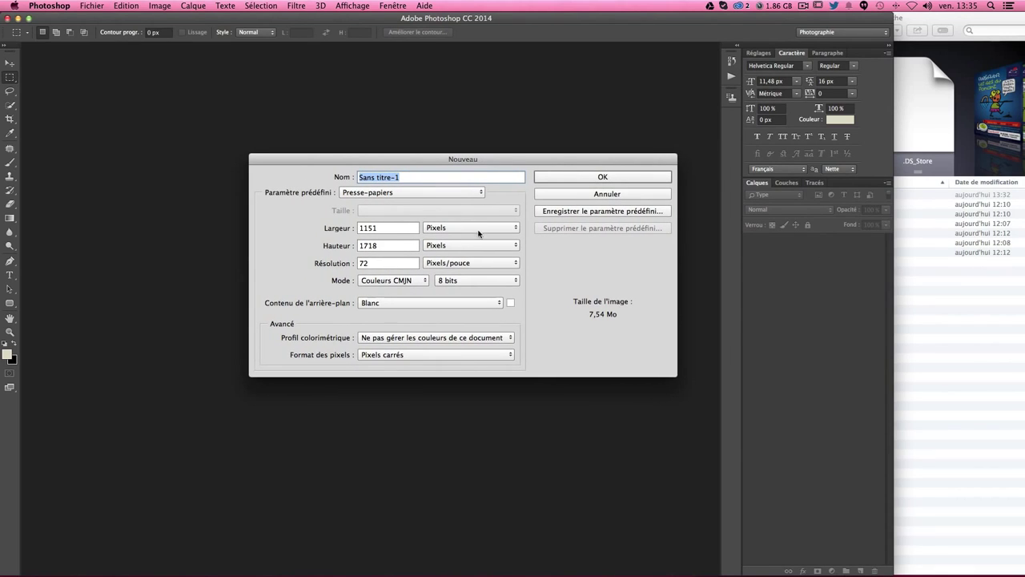
left_click(380, 192)
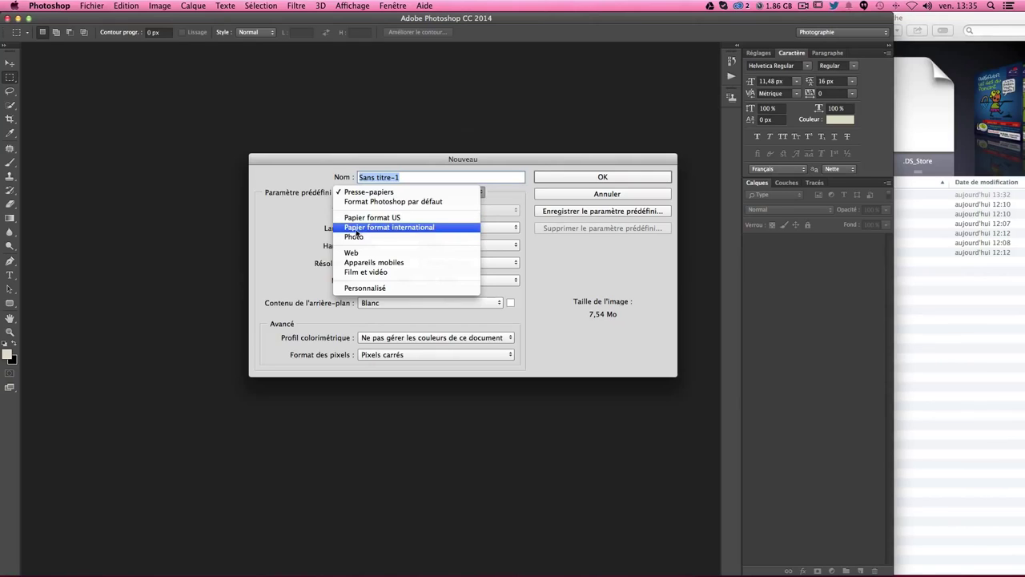
left_click(404, 228)
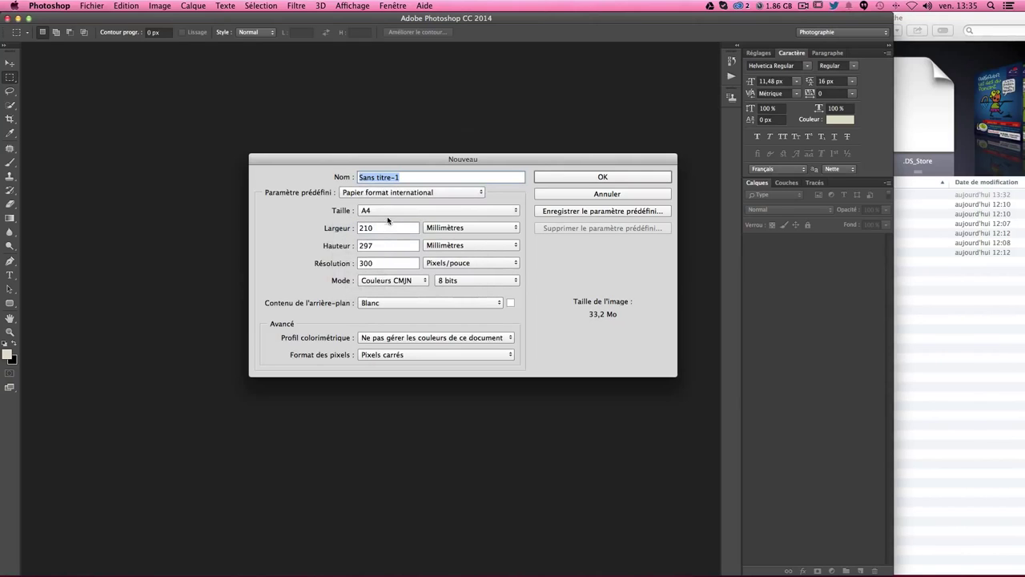
double_click(395, 263)
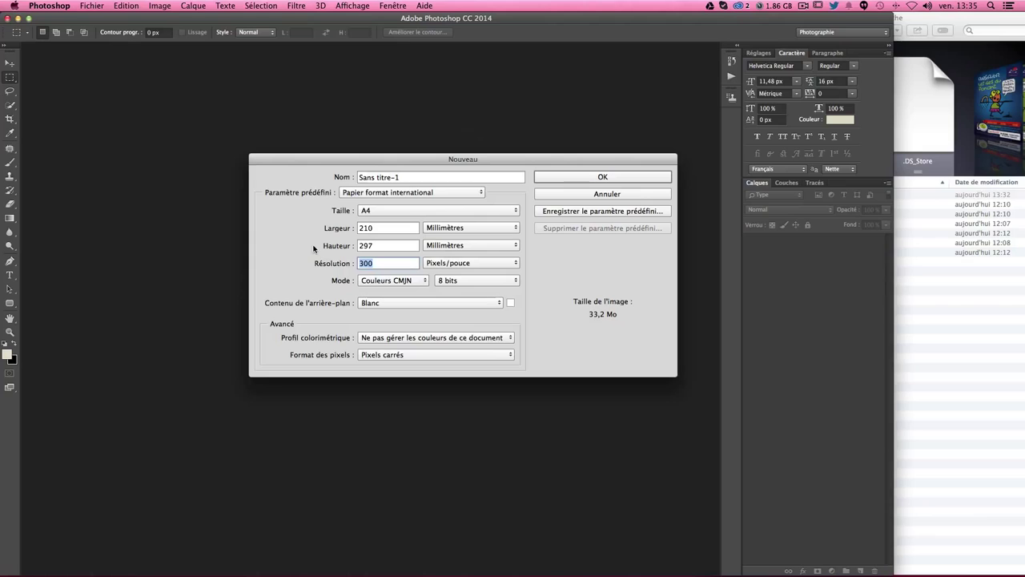
type("72")
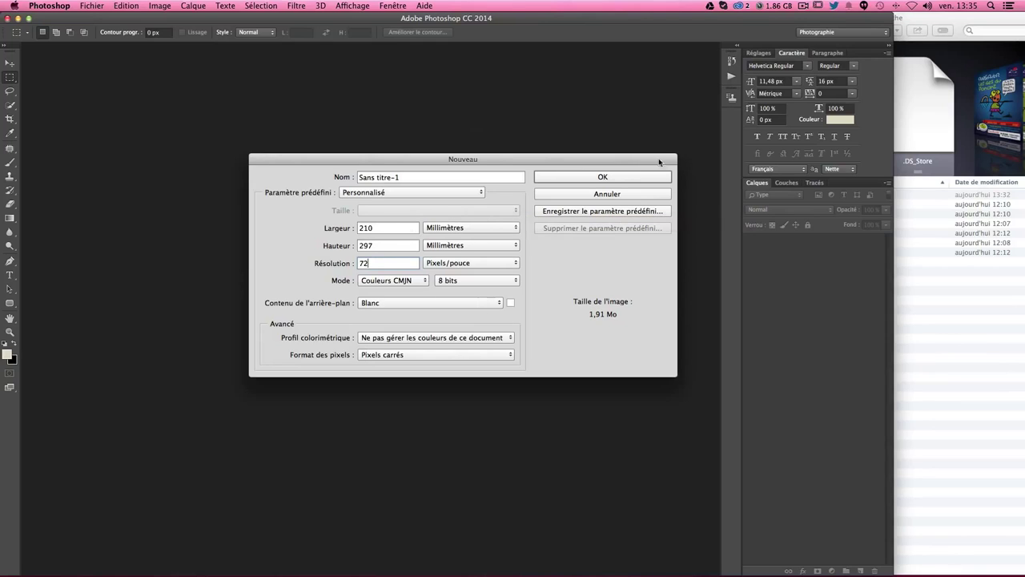
left_click(607, 177)
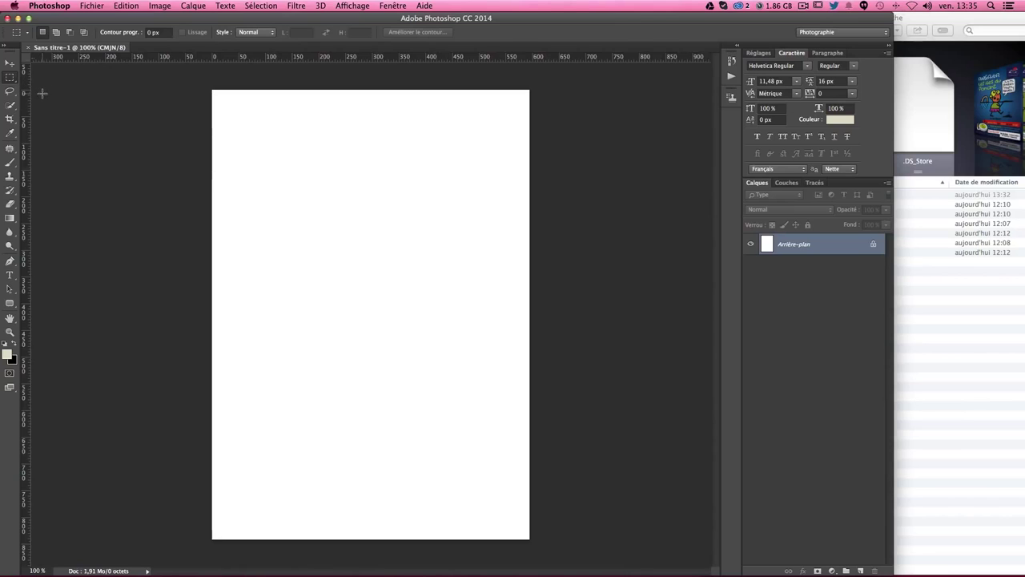
- Show rulers and snap guides to the left and top page edges
key("super+r")
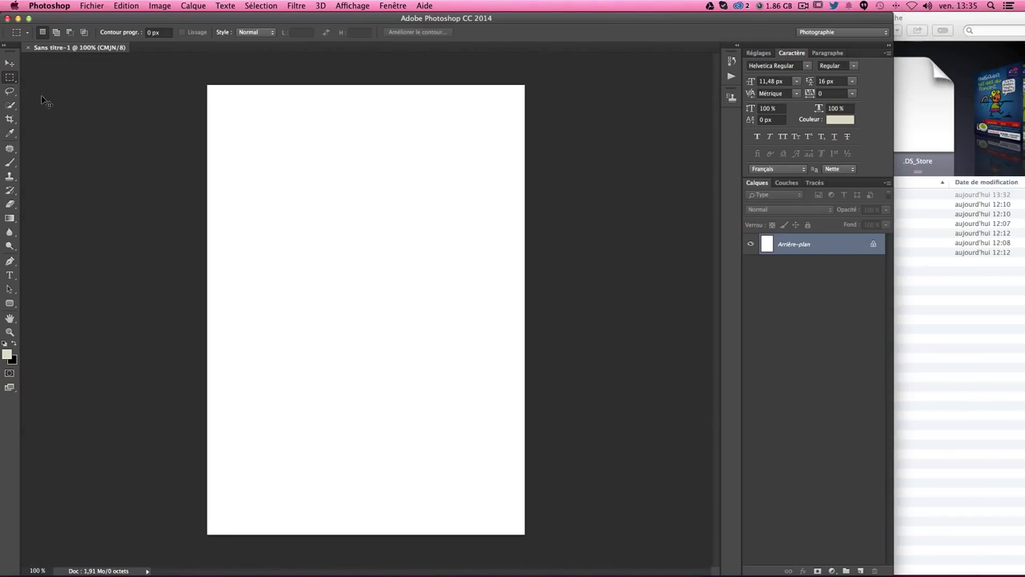
key("super+r")
key("super+r")
key("super+r")
key("super+r")
key("super+r")
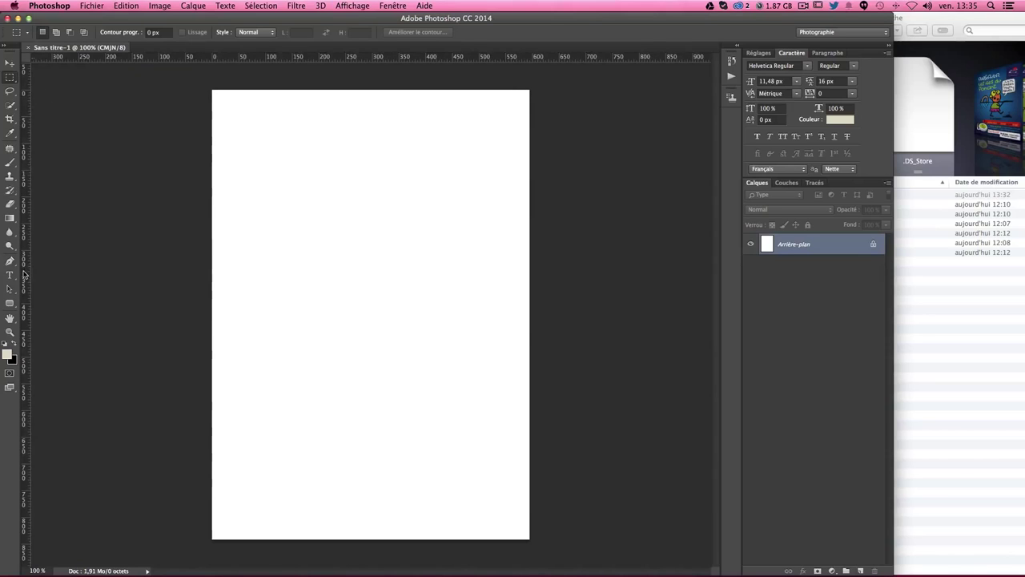
left_click_drag(24, 275, 207, 257)
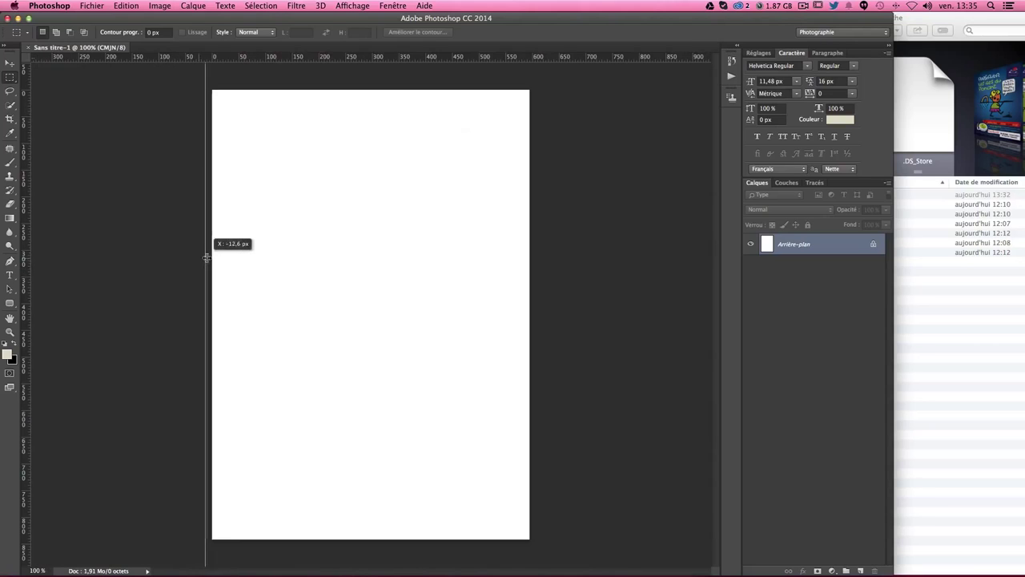
mouse_move(207, 257)
left_mouse_down()
mouse_move(197, 259)
mouse_move(211, 260)
left_mouse_up()
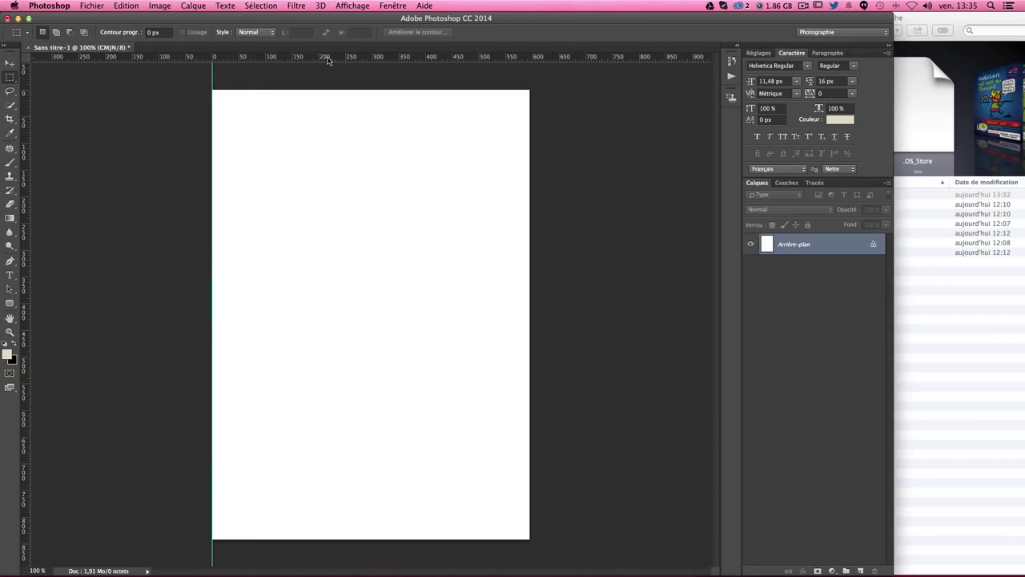
left_click_drag(325, 58, 326, 86)
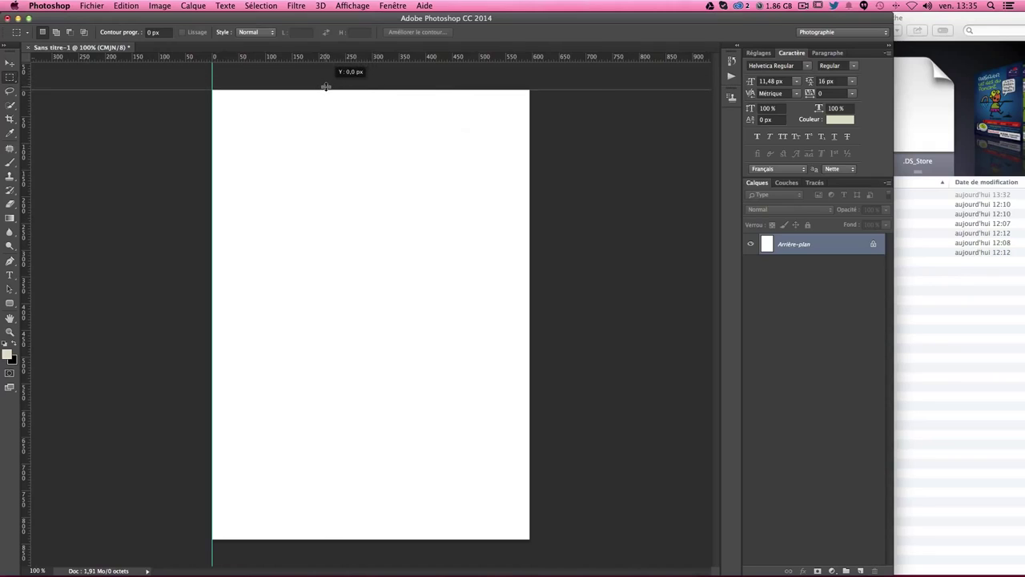
left_click_drag(326, 86, 326, 88)
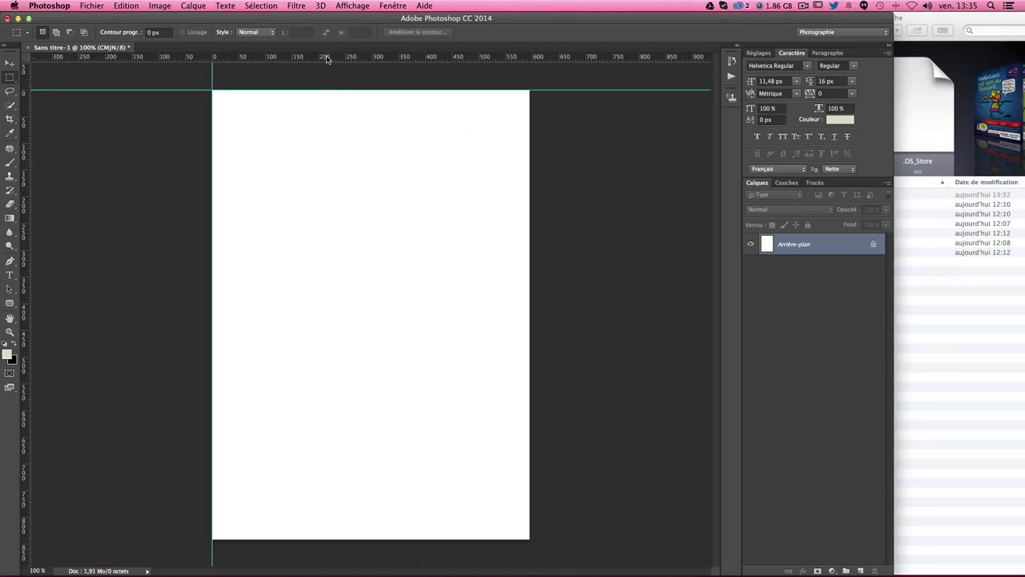
- Add guides at the right and bottom page edges, then bring up Canvas Size
left_click_drag(27, 233, 530, 234)
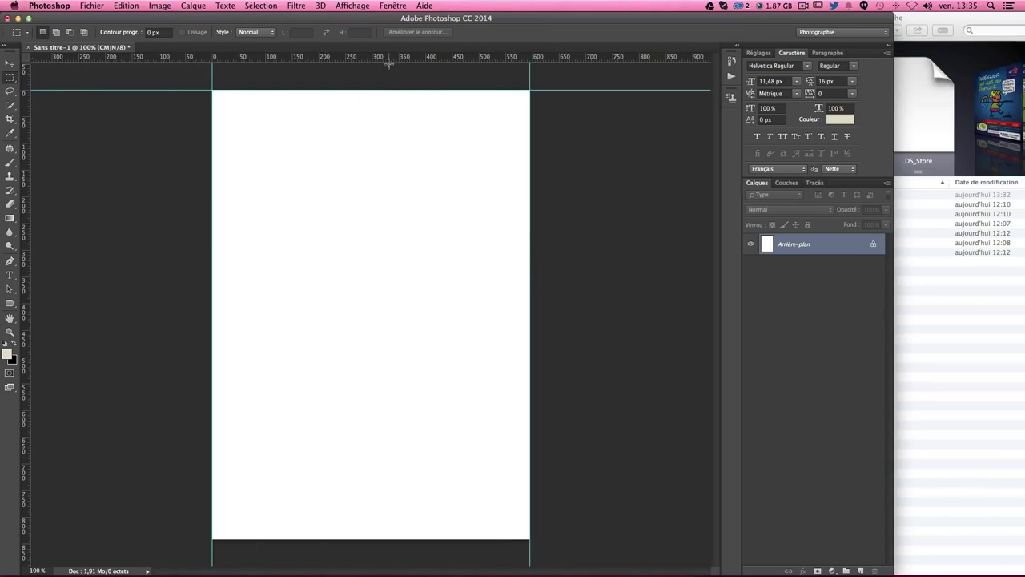
left_click_drag(391, 57, 405, 535)
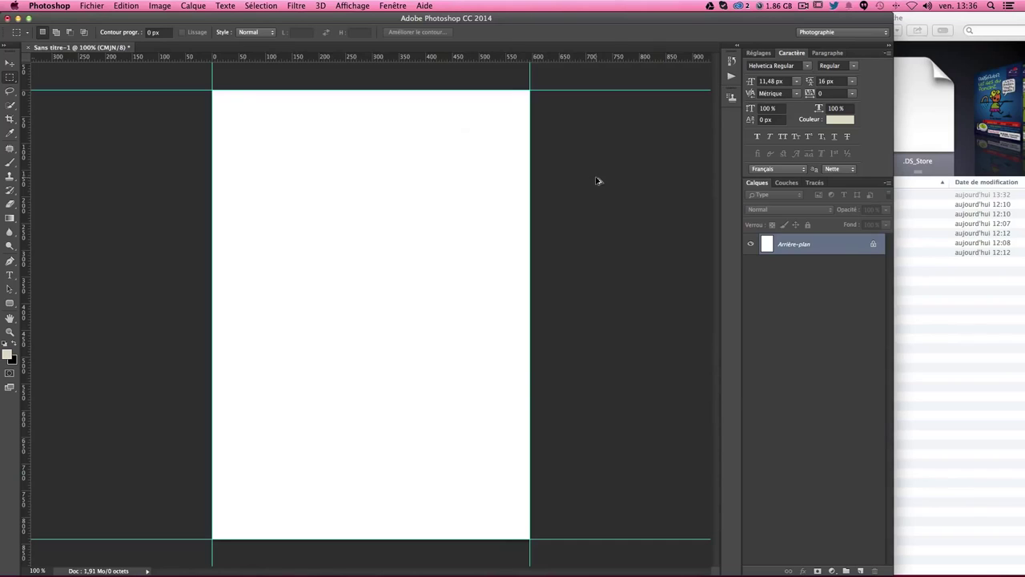
key("ctrl+alt+c")
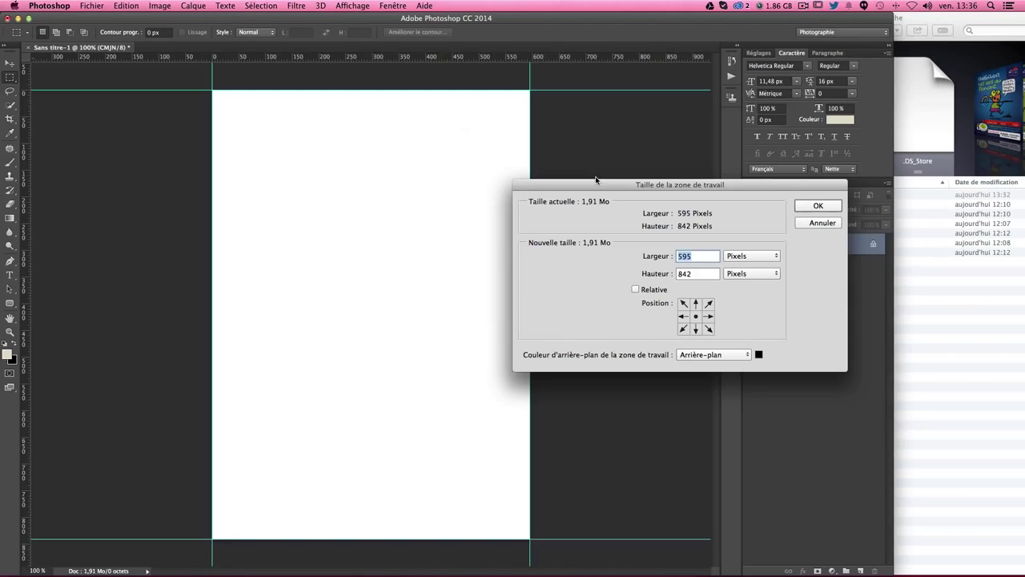
- Enlarge the canvas to 40 × 50 cm with a black extension colour
left_click(749, 256)
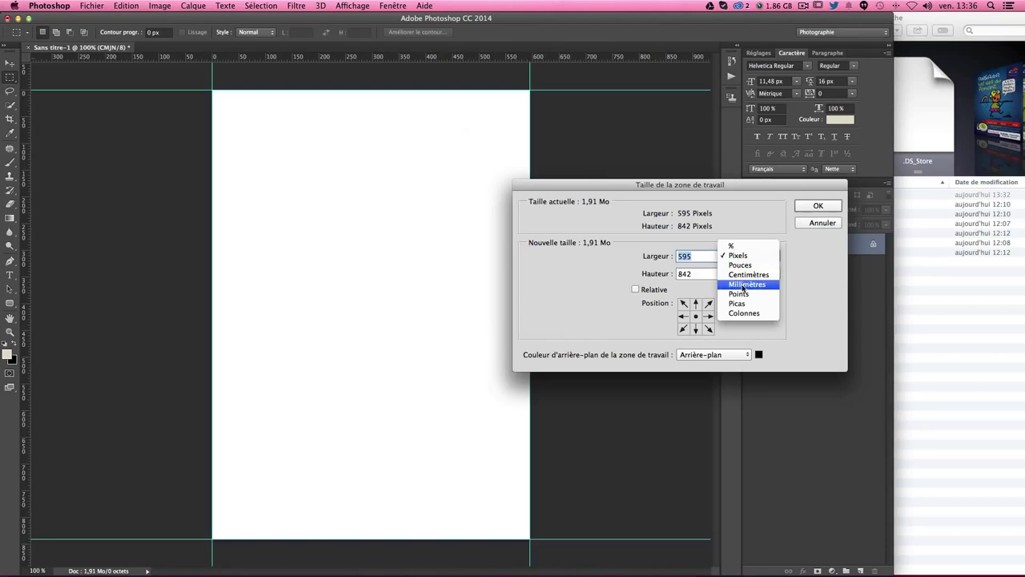
left_click(749, 276)
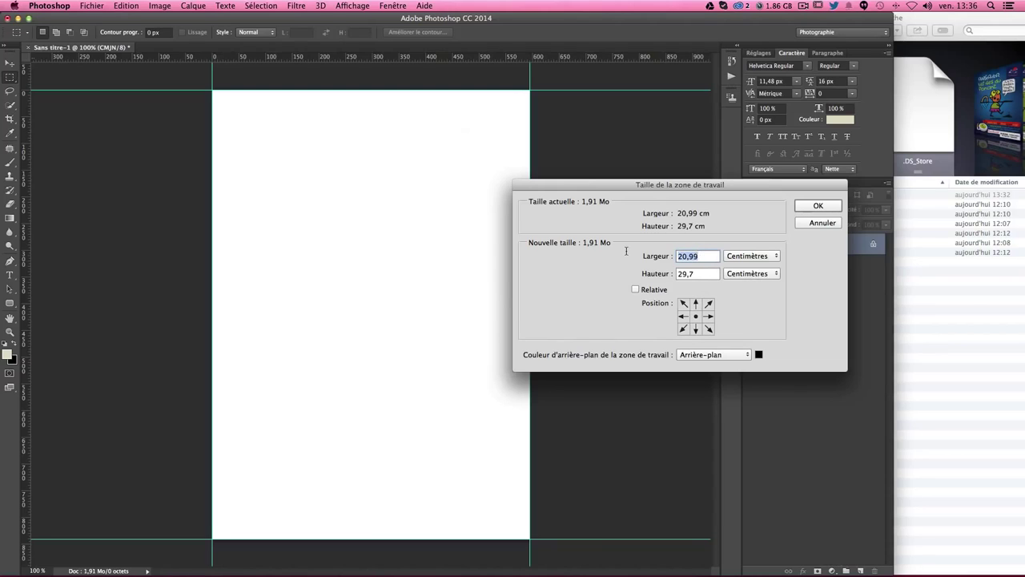
type("40")
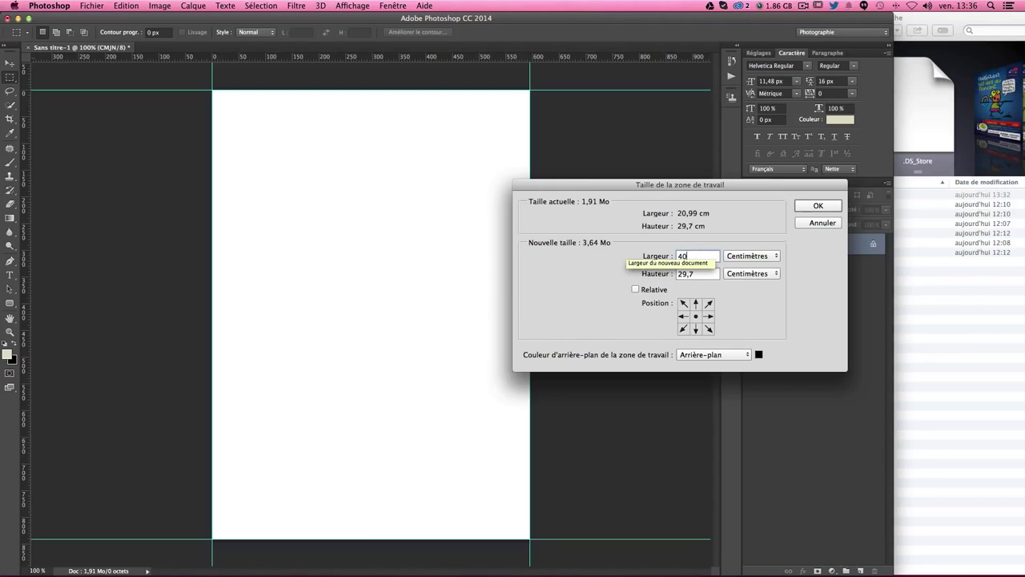
key("Tab")
type("50")
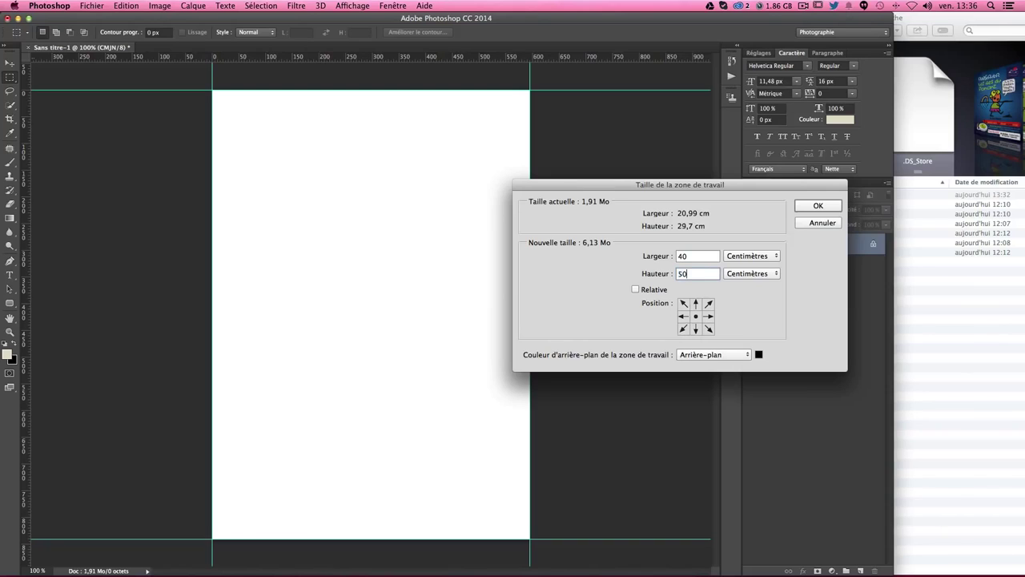
key("Return")
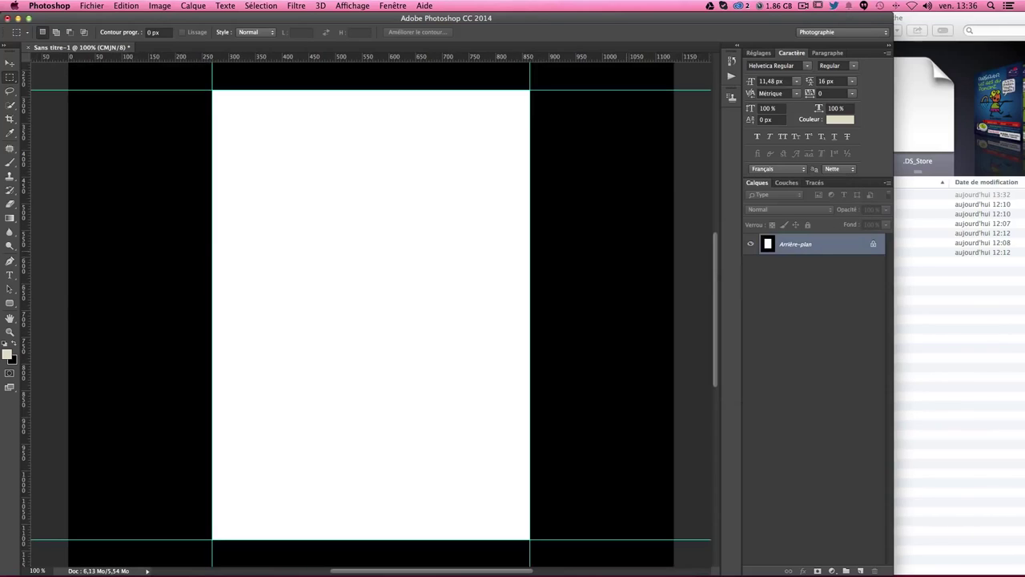
scroll(574, 324, "up", 3)
scroll(574, 325, "up", 3)
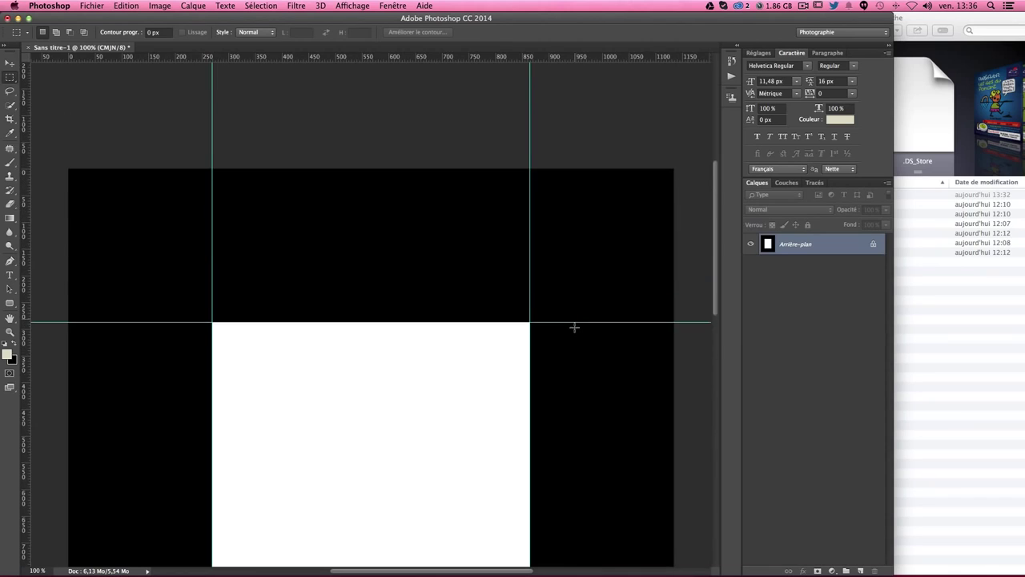
scroll(591, 296, "down", 2)
scroll(553, 212, "down", 5)
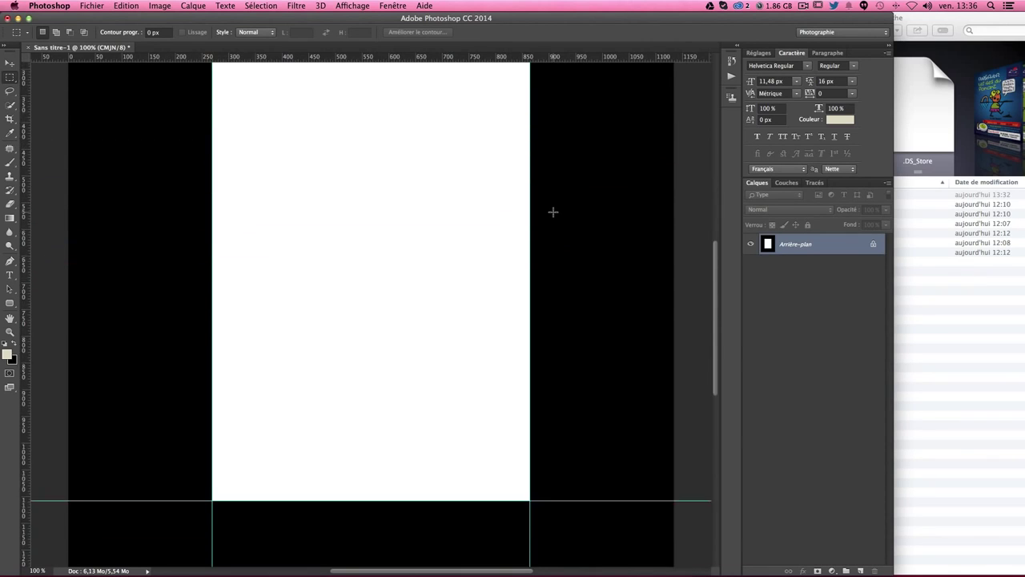
scroll(553, 211, "up", 1)
scroll(553, 211, "up", 3)
scroll(264, 184, "down", 3)
scroll(263, 183, "down", 3)
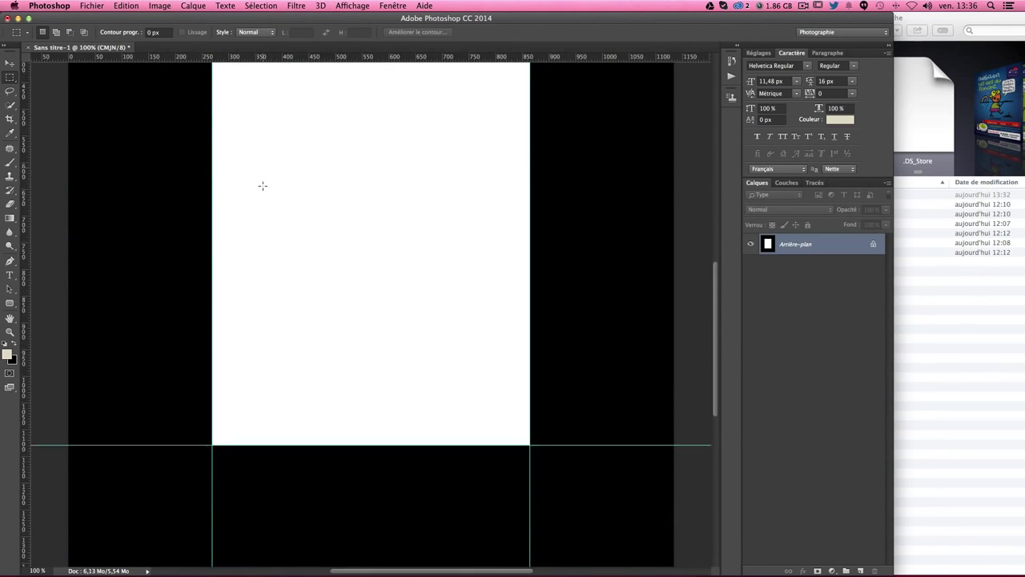
scroll(262, 186, "up", 2)
scroll(263, 186, "up", 3)
scroll(263, 186, "down", 1)
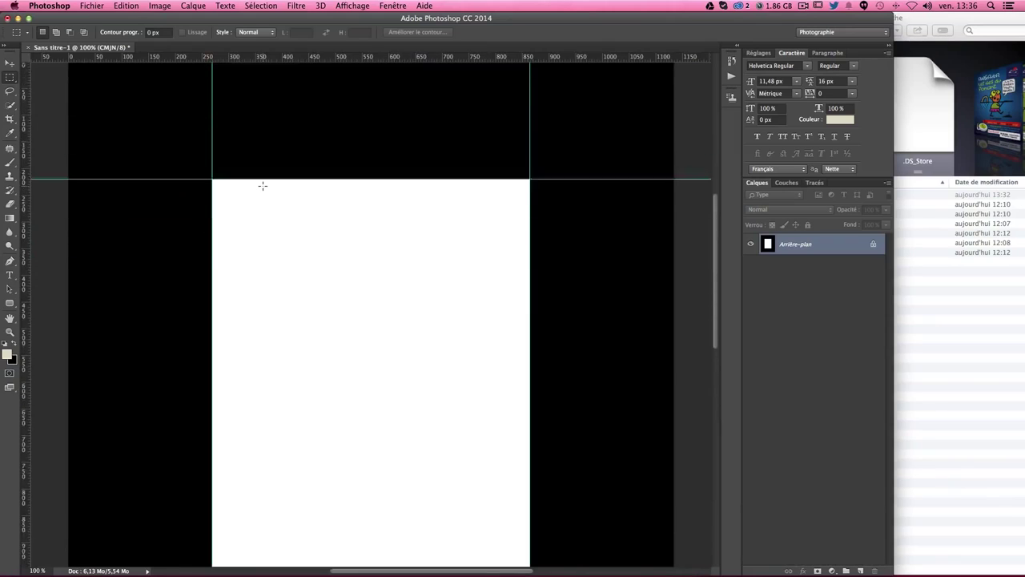
scroll(263, 186, "down", 3)
scroll(263, 186, "up", 3)
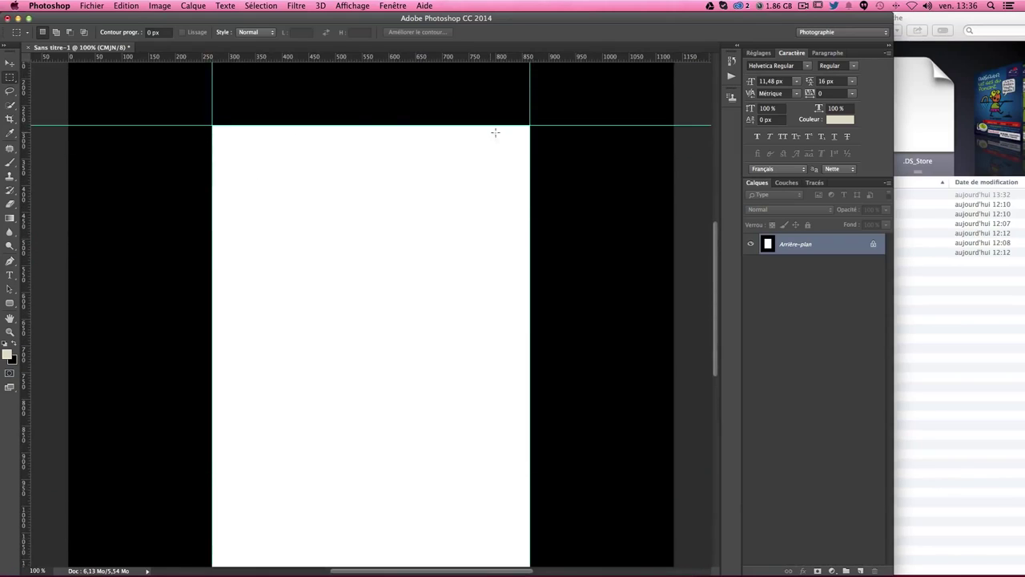
scroll(504, 389, "down", 3)
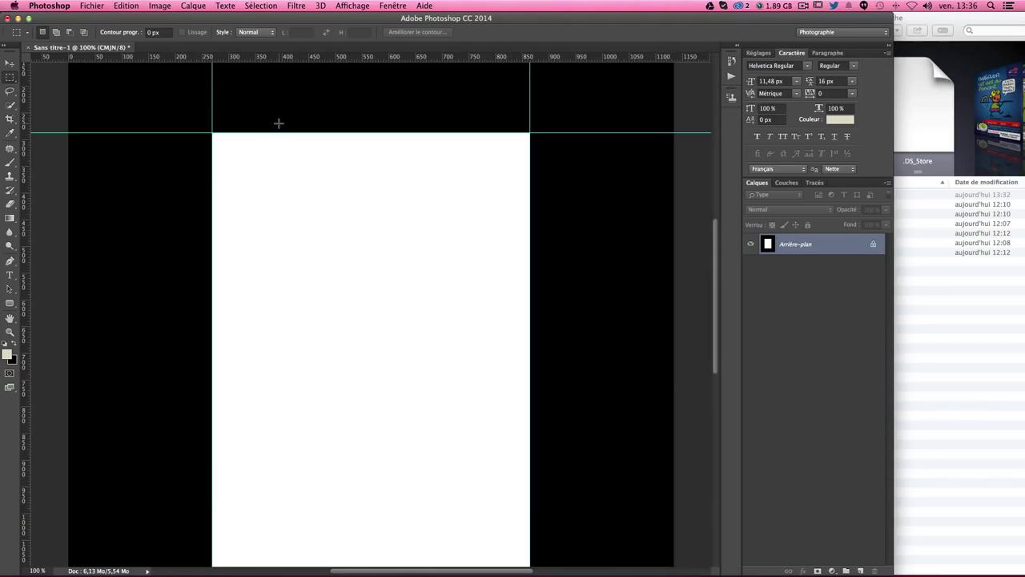
scroll(270, 125, "up", 2)
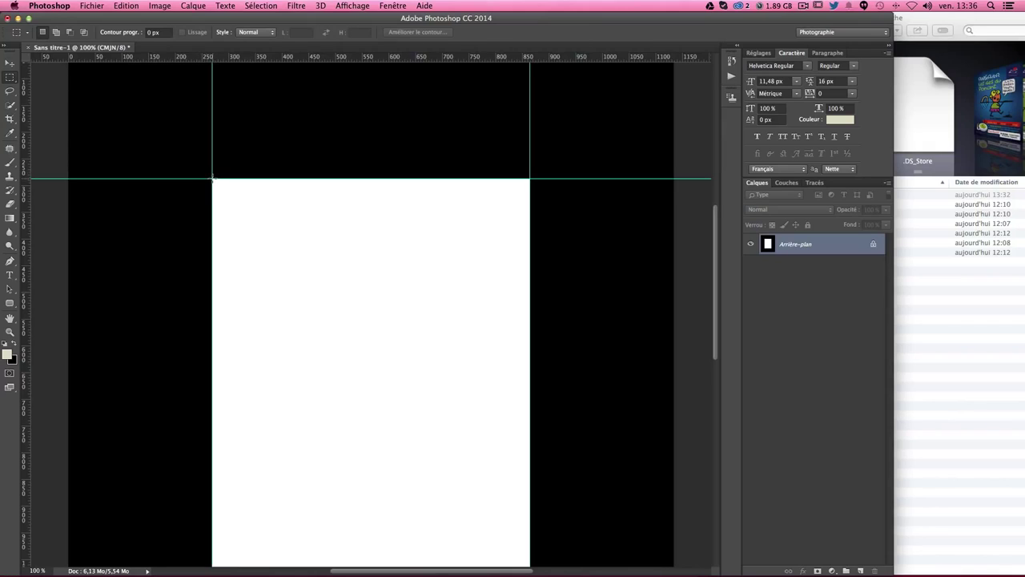
right_click(11, 78)
left_click(69, 78)
- Use 20 px marquee squares at the top corners to add guides left, above and right of the page
left_click_drag(211, 175, 200, 168)
left_click_drag(200, 168, 200, 169)
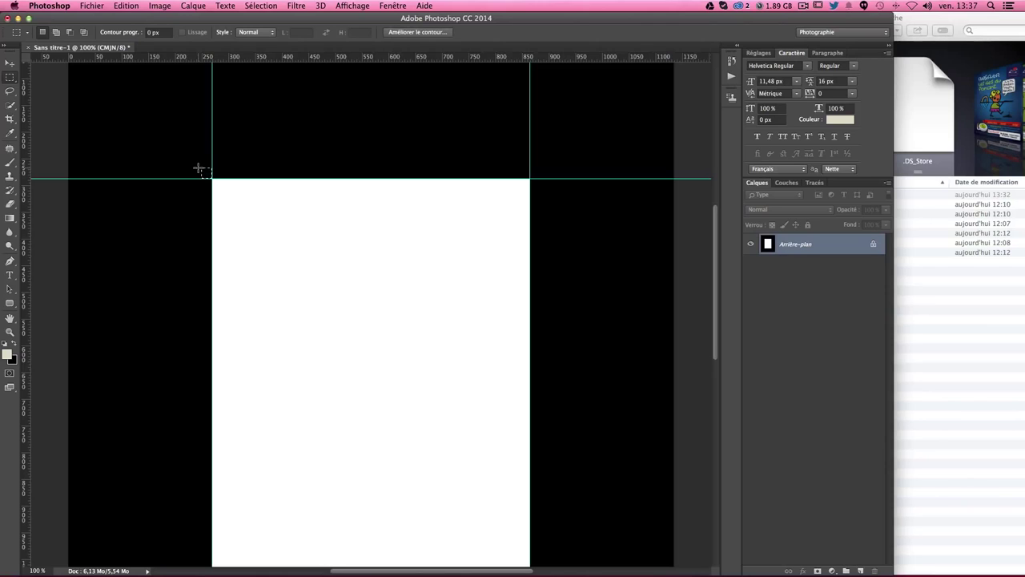
mouse_move(29, 252)
left_mouse_down()
mouse_move(192, 223)
mouse_move(200, 213)
left_mouse_up()
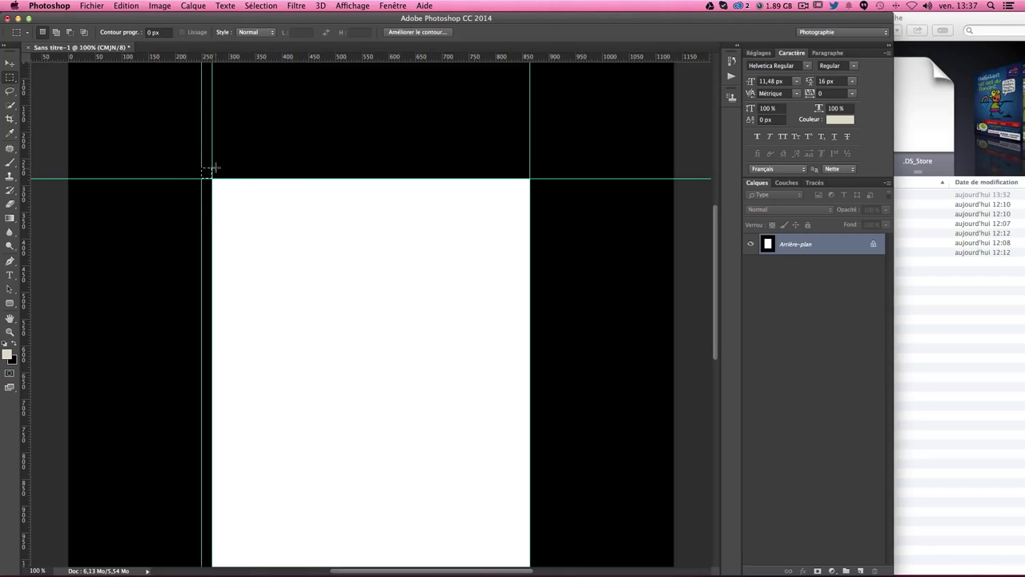
mouse_move(236, 57)
left_mouse_down()
mouse_move(248, 163)
mouse_move(201, 166)
mouse_move(212, 169)
left_mouse_up()
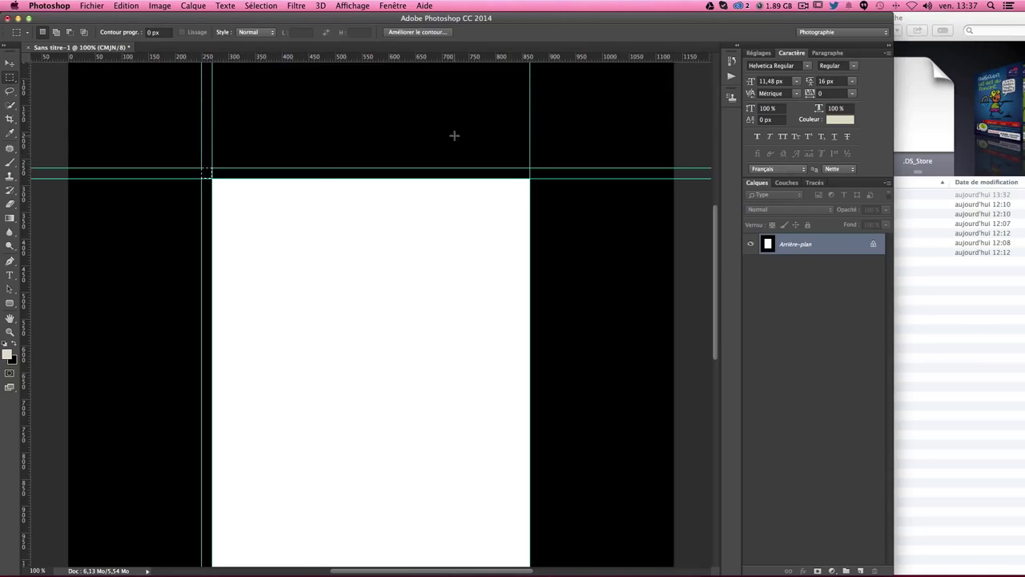
left_click_drag(530, 177, 544, 169)
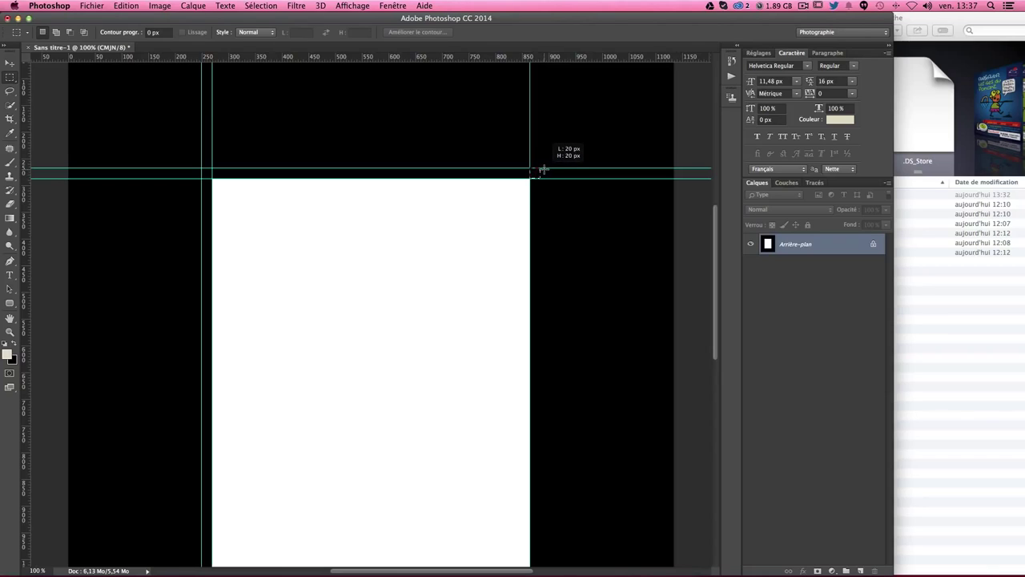
left_click_drag(543, 169, 542, 166)
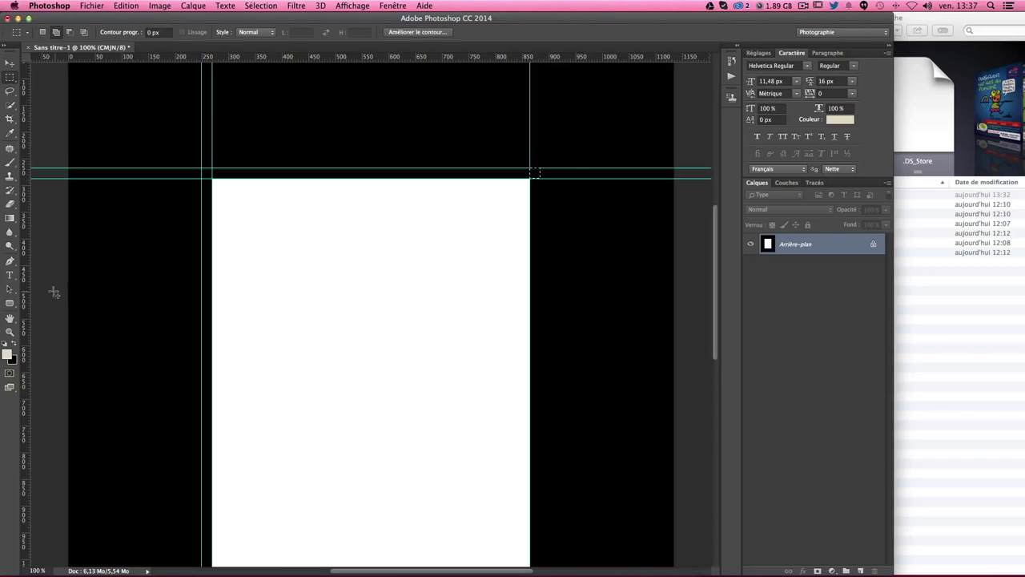
mouse_move(25, 293)
left_mouse_down()
mouse_move(491, 234)
mouse_move(541, 212)
left_mouse_up()
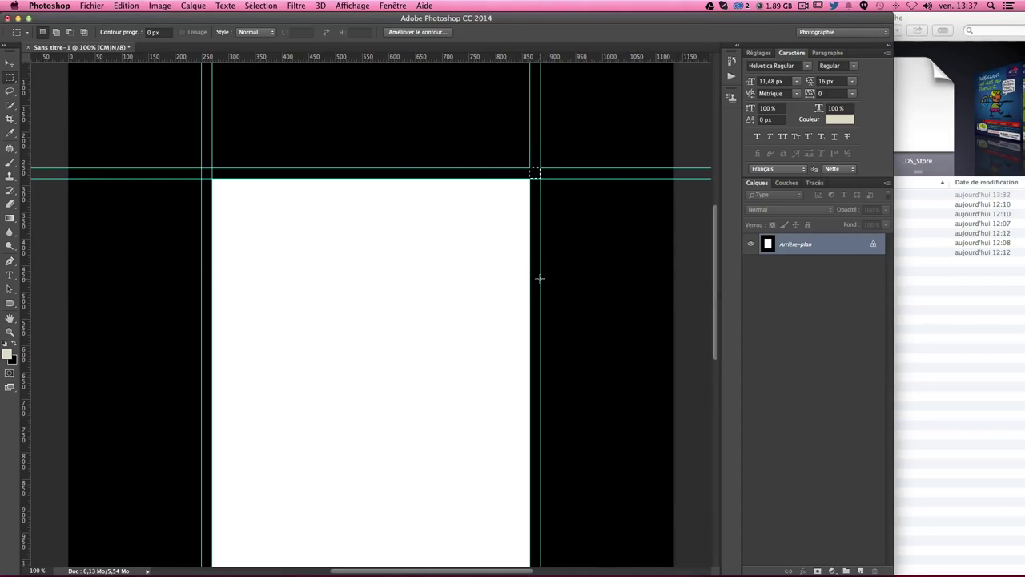
- Add a guide 20 px below the page and convert Arrière-plan into layer Calque 0
scroll(539, 281, "down", 10)
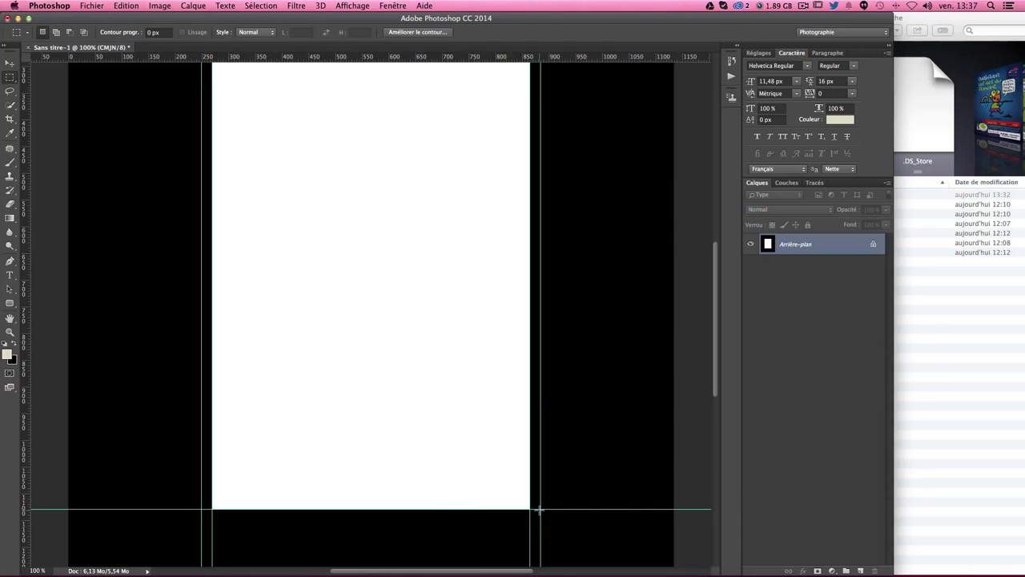
left_click_drag(540, 509, 530, 516)
left_click(538, 507)
left_click_drag(540, 509, 531, 519)
left_click_drag(372, 57, 384, 519)
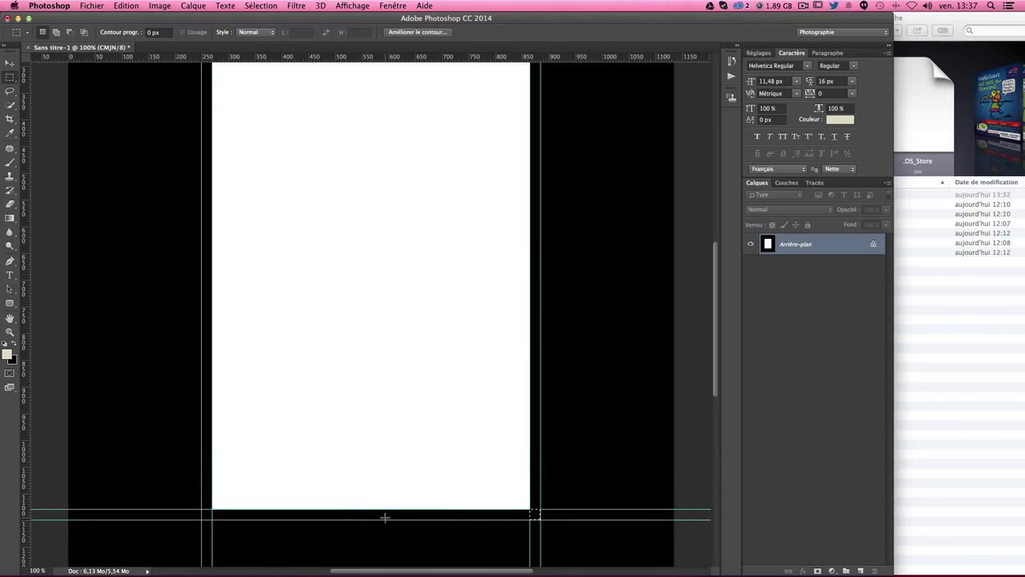
left_click(413, 520)
scroll(552, 391, "up", 10)
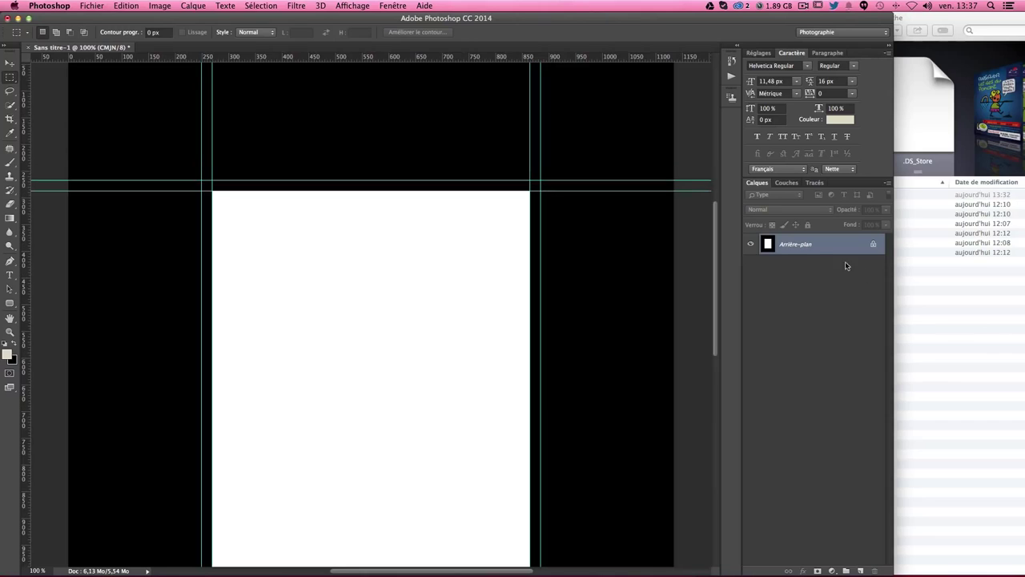
double_click(809, 245)
key("Return")
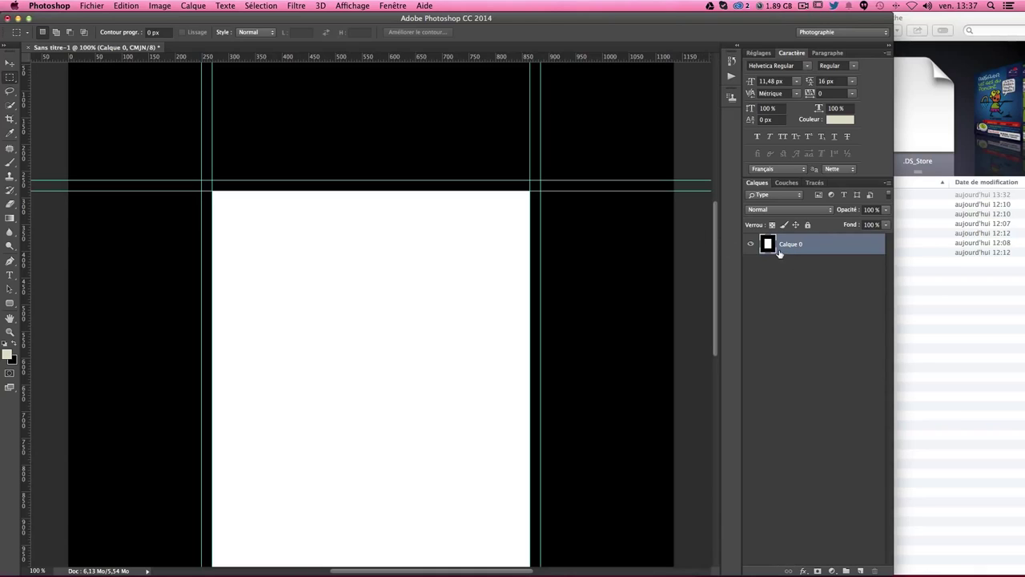
- Open source/bg.jpg in Photoshop CC 2014 via Finder's Ouvrir avec menu
left_click(936, 338)
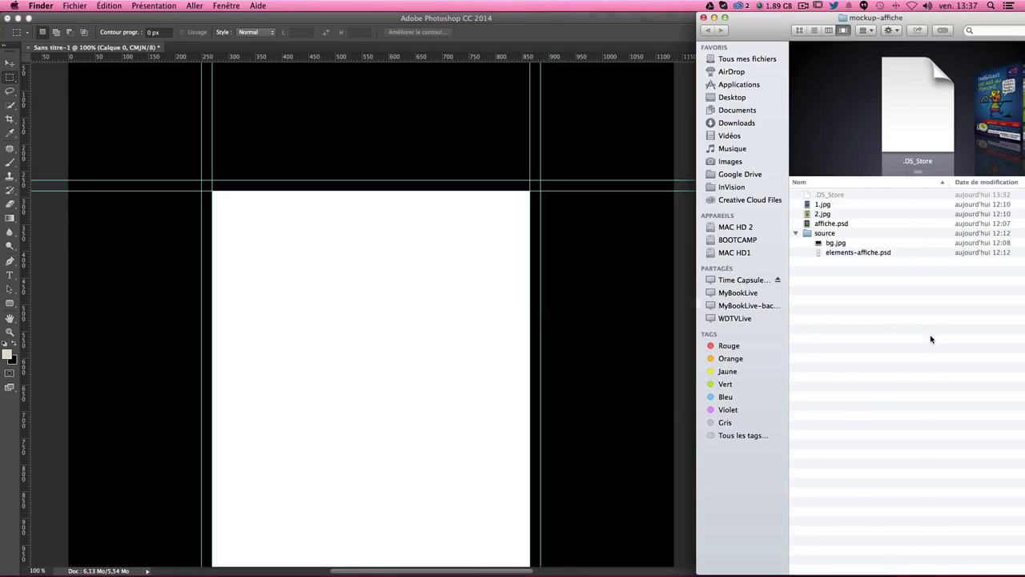
left_click(834, 243)
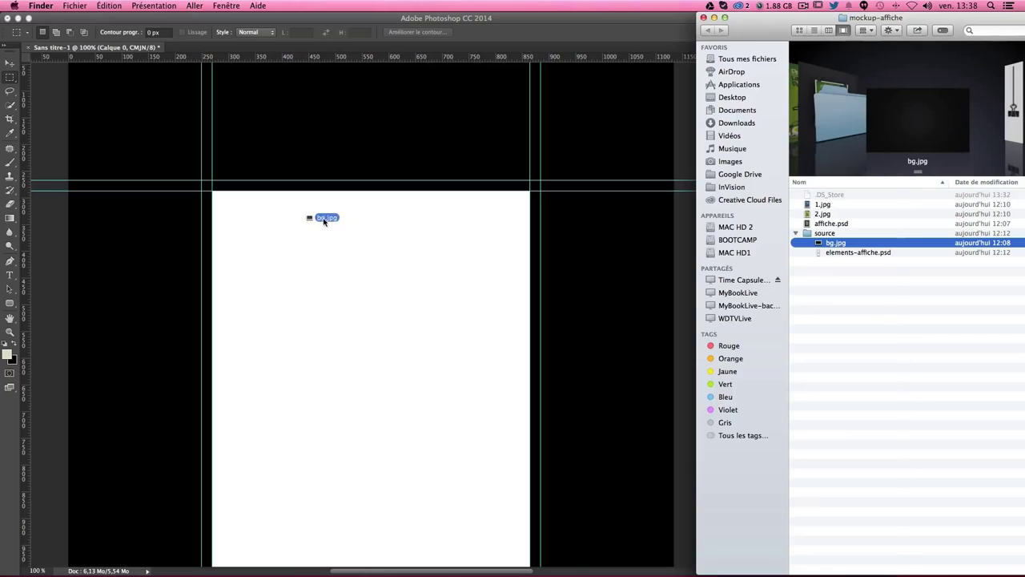
left_click_drag(834, 243, 324, 222)
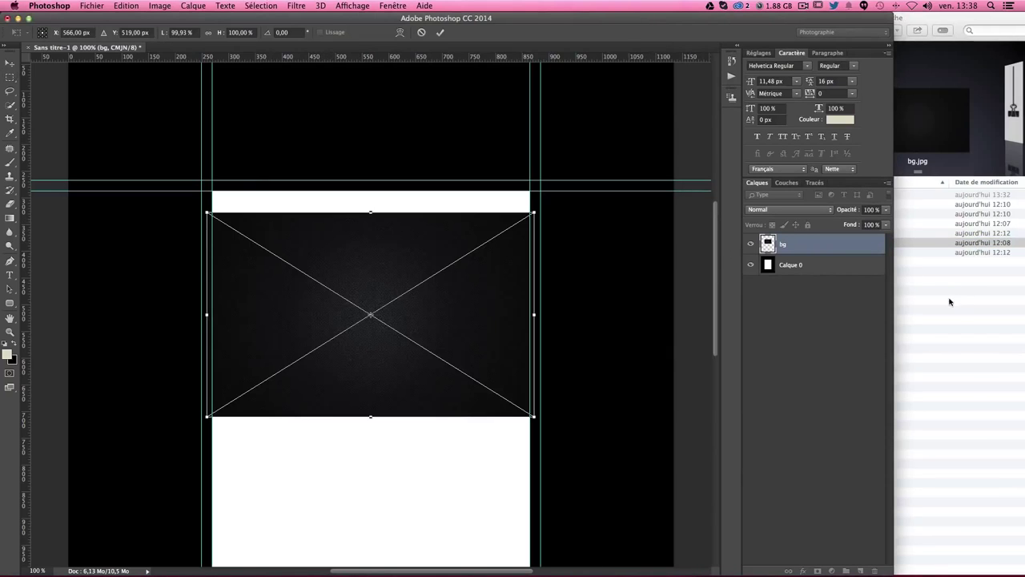
key("Escape")
left_click(929, 286)
right_click(833, 243)
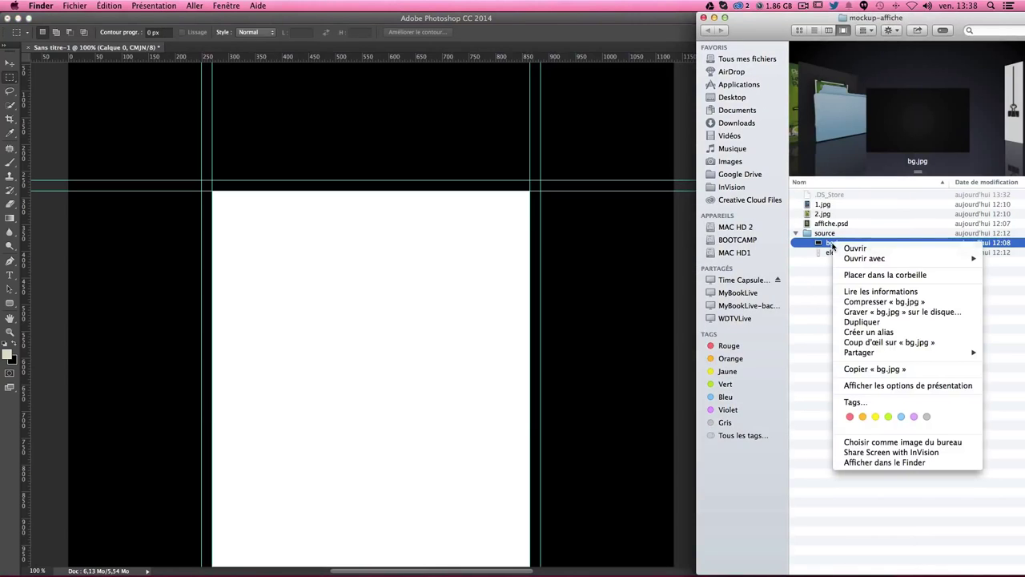
mouse_move(865, 259)
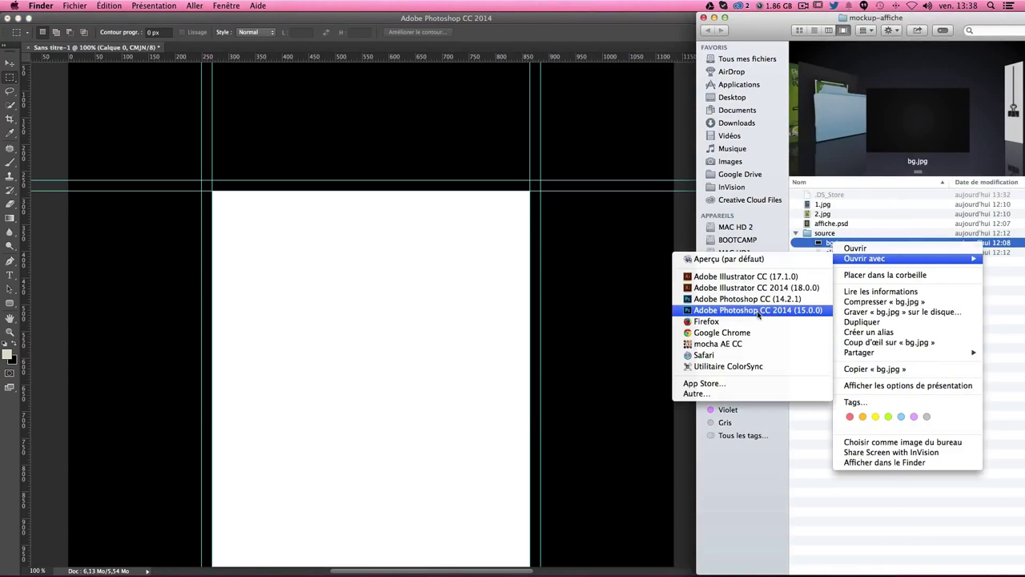
left_click(757, 311)
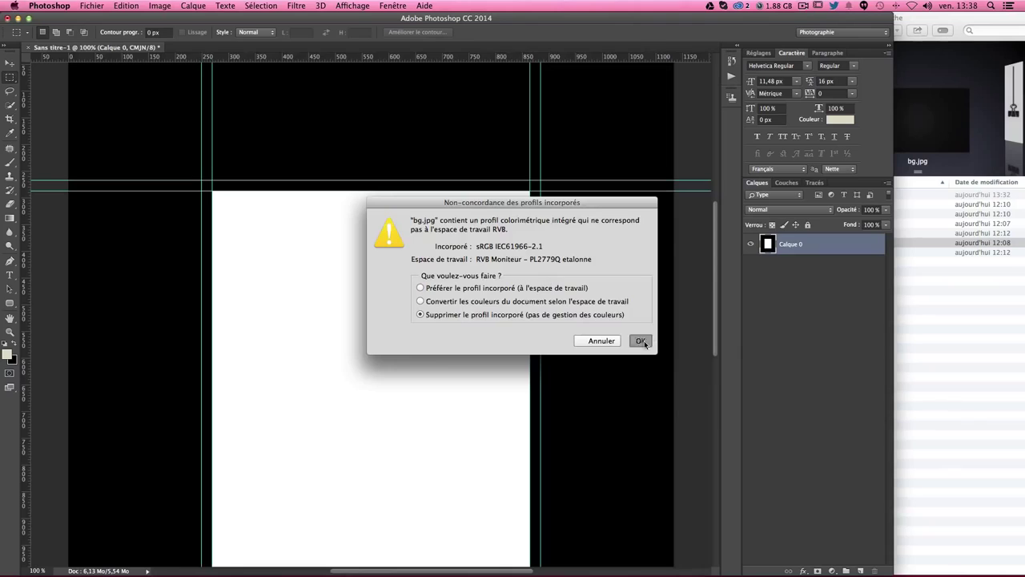
- Discard bg.jpg's embedded profile, copy the whole image and paste it into Sans titre-1
left_click(645, 340)
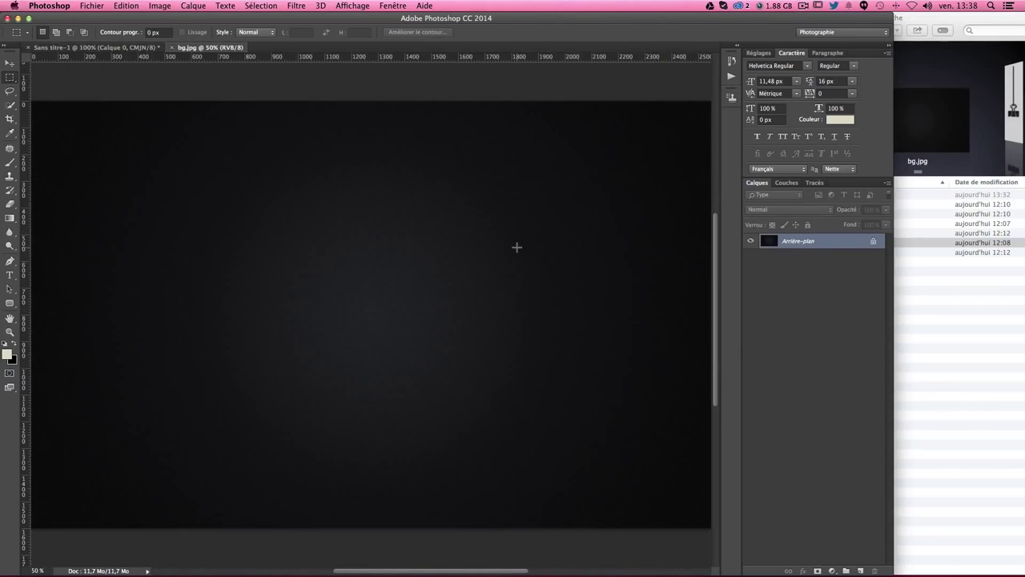
key("super+a")
left_click(102, 49)
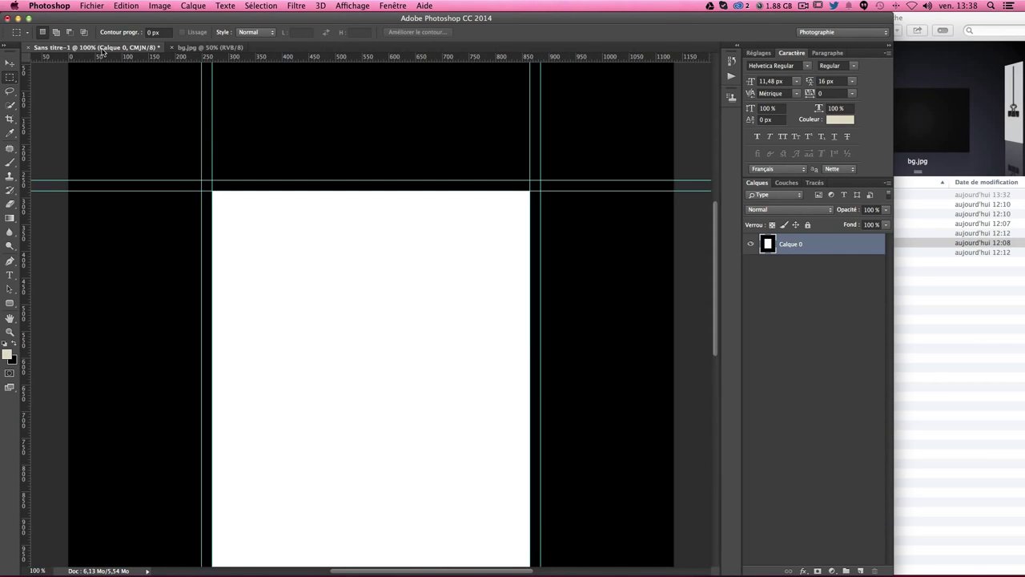
key("super+v")
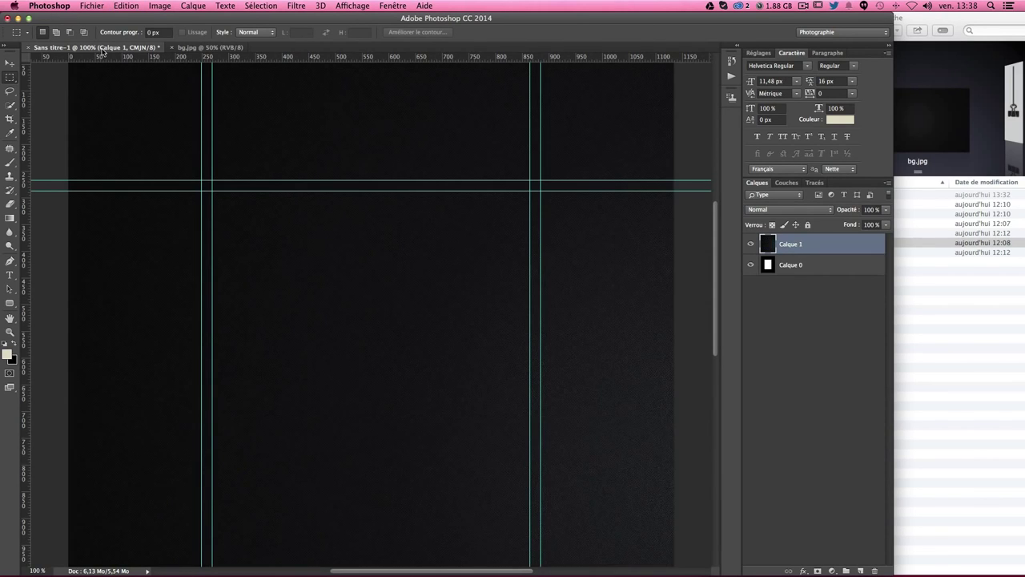
- Scale, reposition and rotate the pasted dark texture Calque 1 by 90° to stand upright
key("super+minus")
key("super+minus")
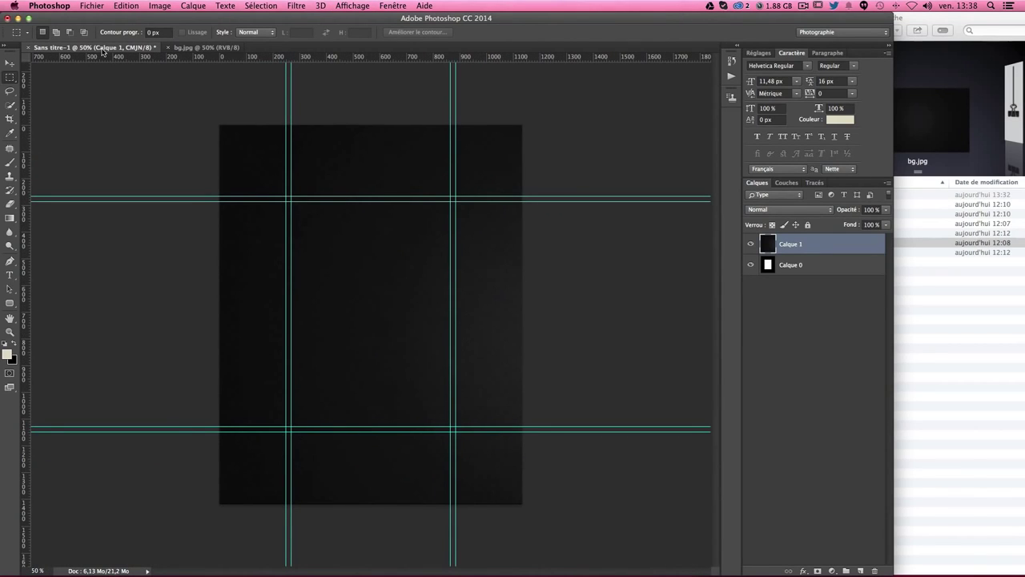
key("super+t")
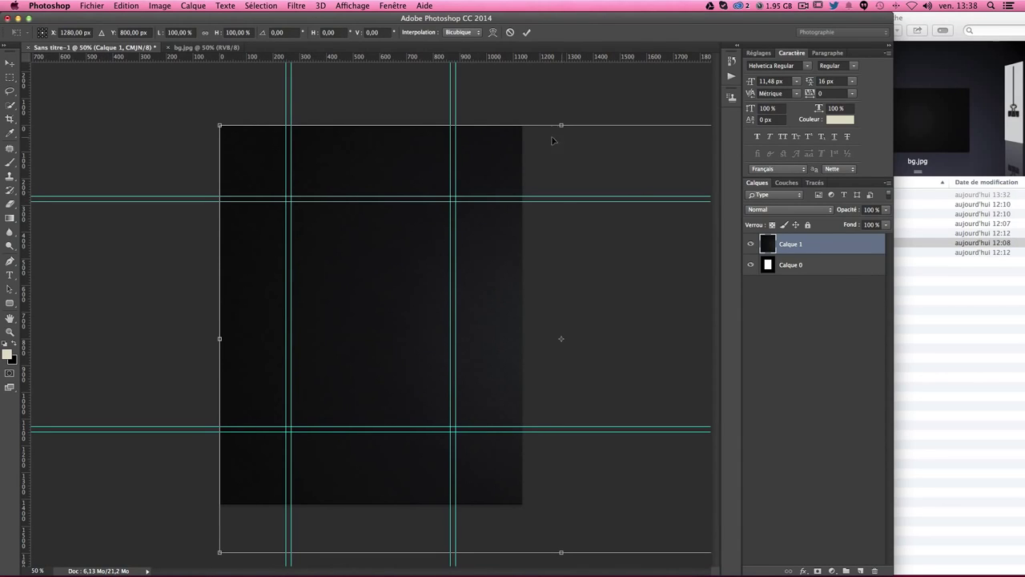
mouse_move(219, 122)
left_mouse_down()
mouse_move(331, 183)
mouse_move(464, 291)
mouse_move(297, 164)
left_mouse_up()
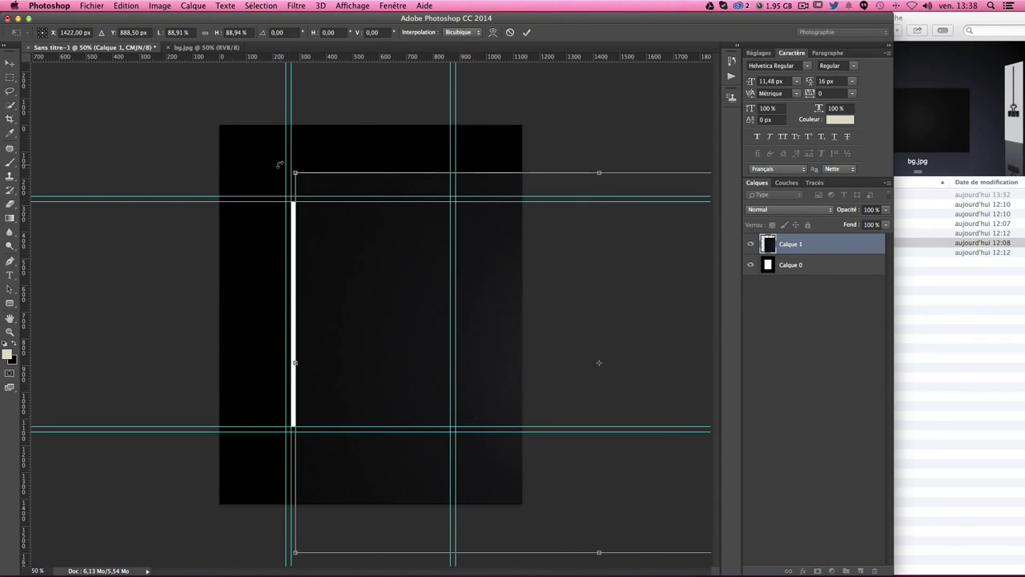
mouse_move(575, 317)
left_mouse_down()
mouse_move(451, 280)
mouse_move(352, 267)
mouse_move(496, 264)
mouse_move(482, 286)
left_mouse_up()
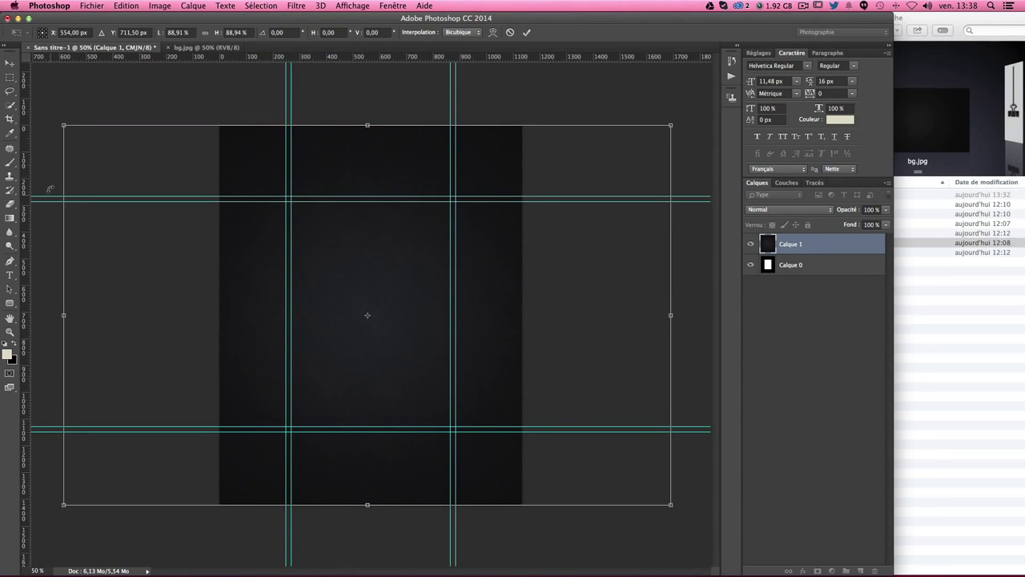
mouse_move(49, 189)
left_mouse_down()
mouse_move(242, 118)
mouse_move(343, 126)
mouse_move(455, 180)
mouse_move(433, 169)
left_mouse_up()
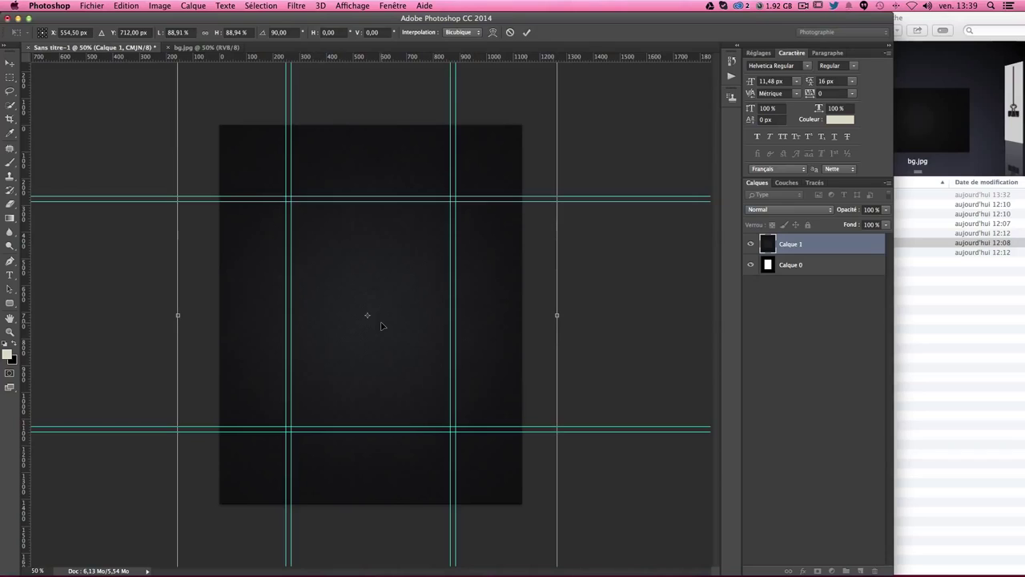
key("Return")
key("m")
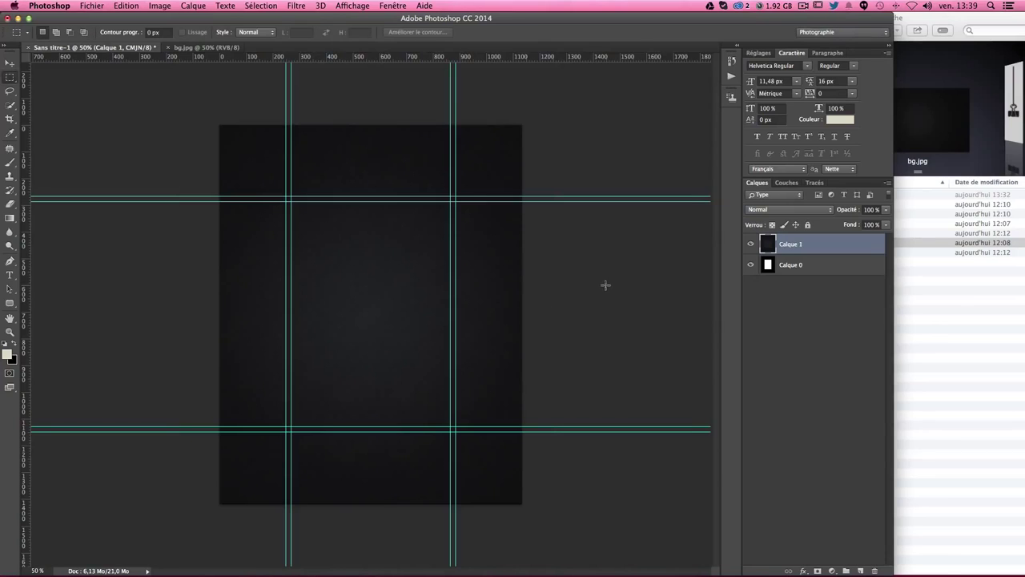
- Place vertical and horizontal guides at the centre of the Calque 0 page
left_click(795, 266)
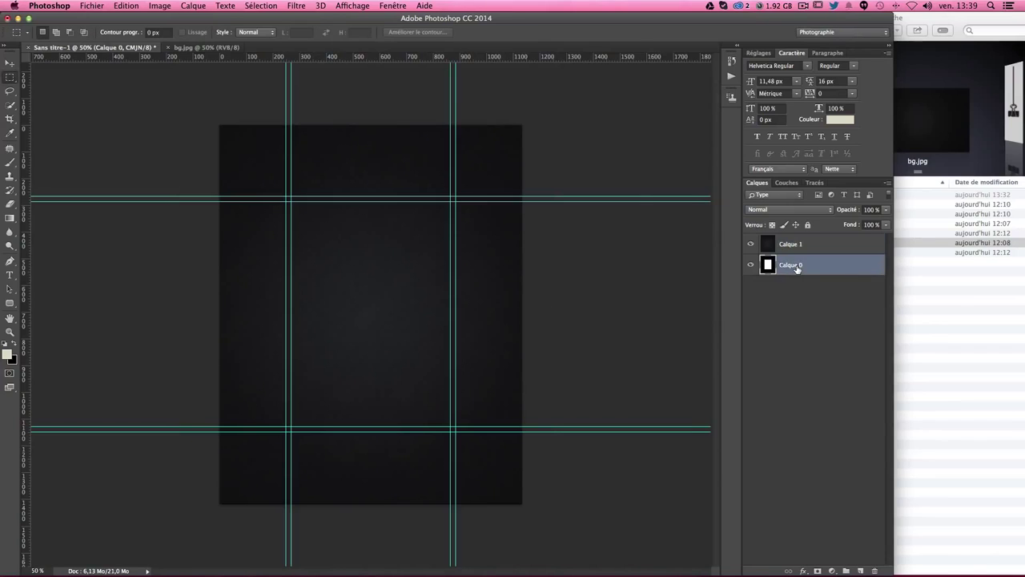
key("ctrl+t")
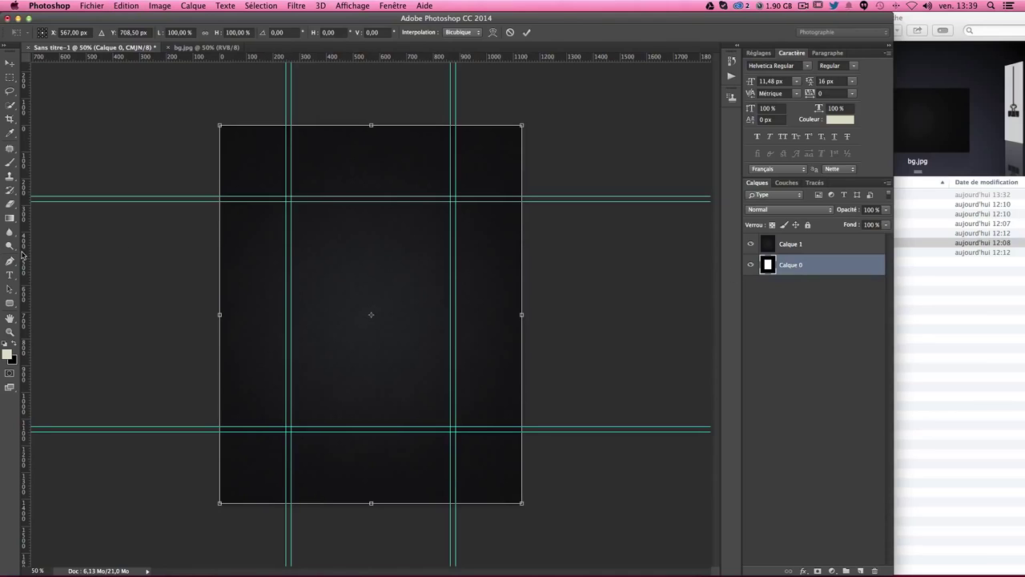
left_click_drag(24, 254, 374, 211)
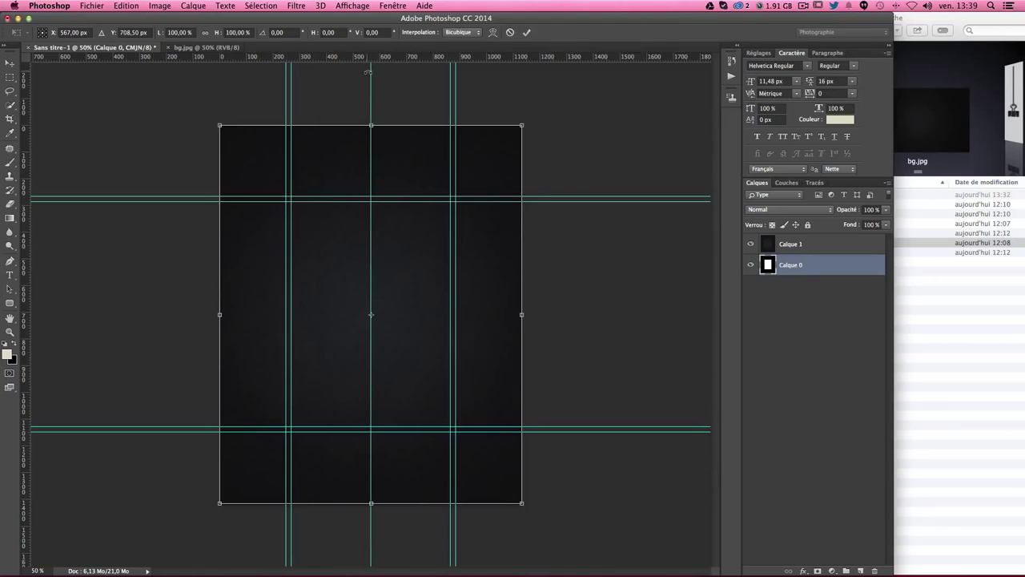
left_click_drag(374, 64, 222, 314)
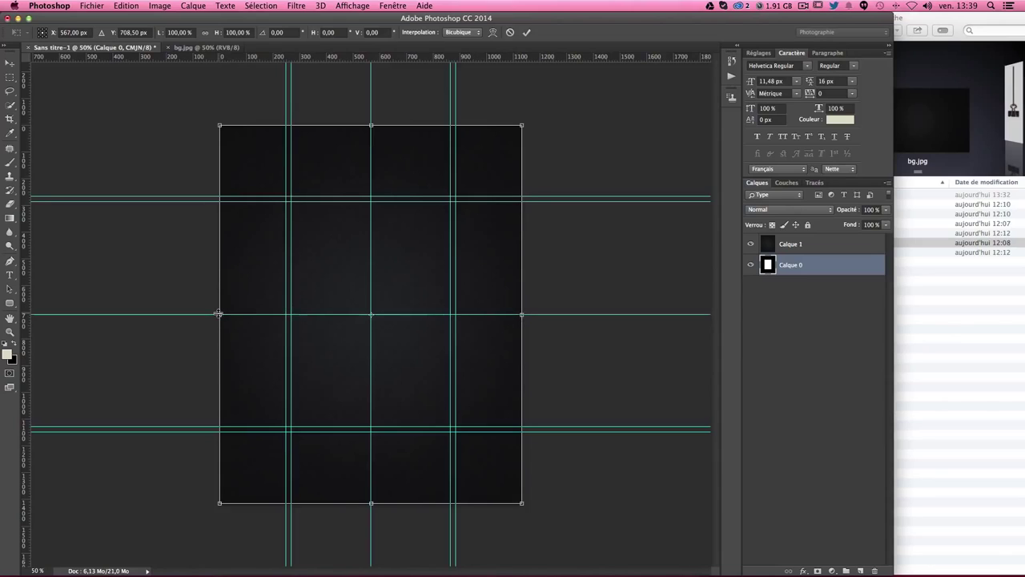
key("Return")
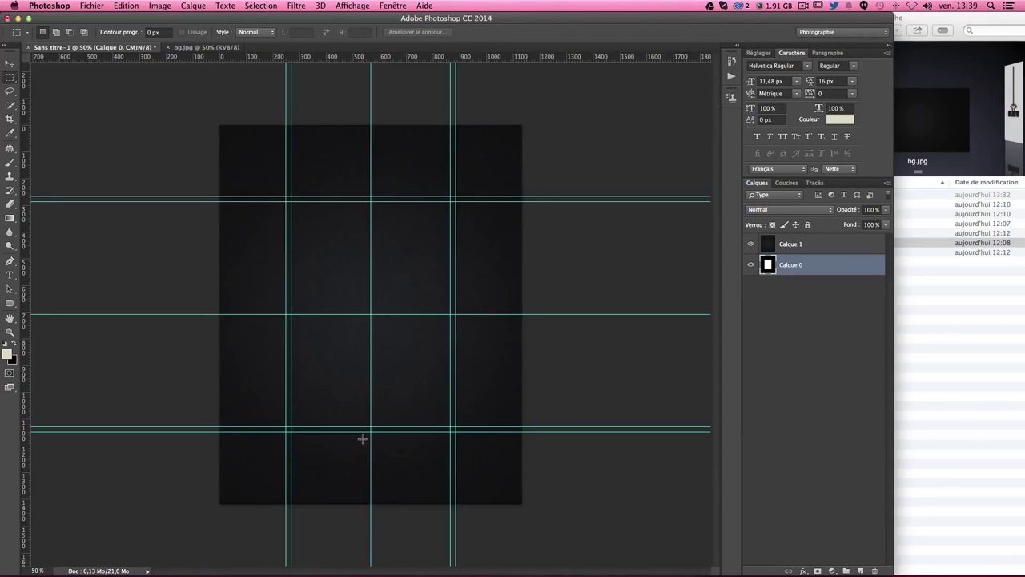
- Centre the dark background Calque 1 on the centre guides and commit its transform
left_click(799, 245)
key("ctrl+t")
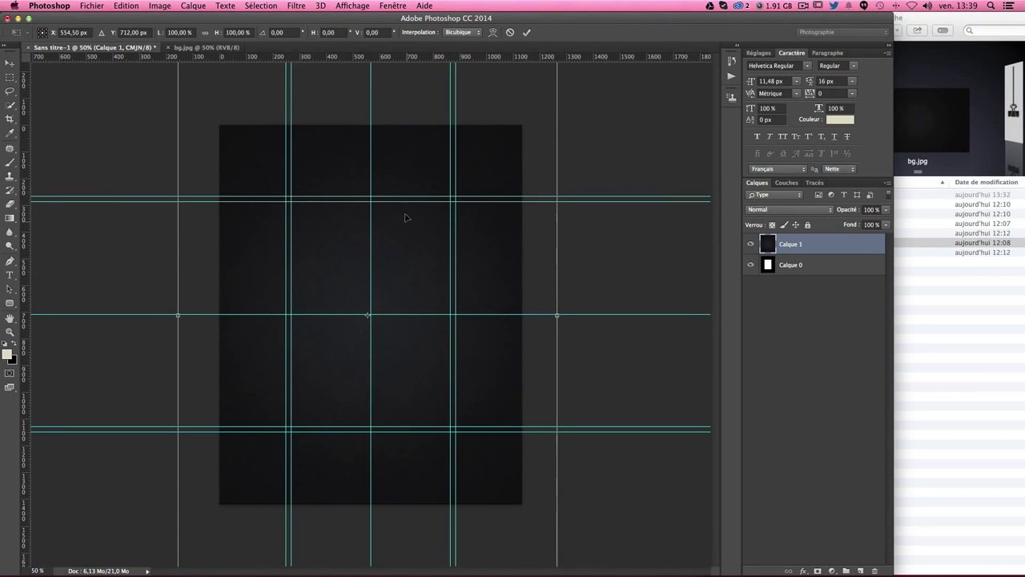
mouse_move(399, 106)
left_mouse_down()
mouse_move(399, 141)
mouse_move(399, 114)
left_mouse_up()
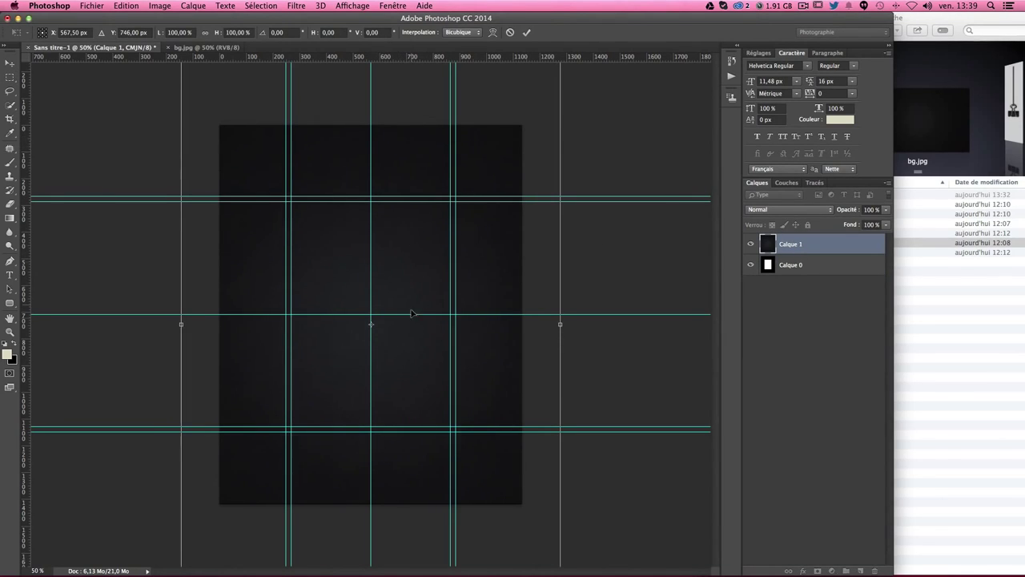
left_click_drag(407, 345, 407, 336)
key("super+minus")
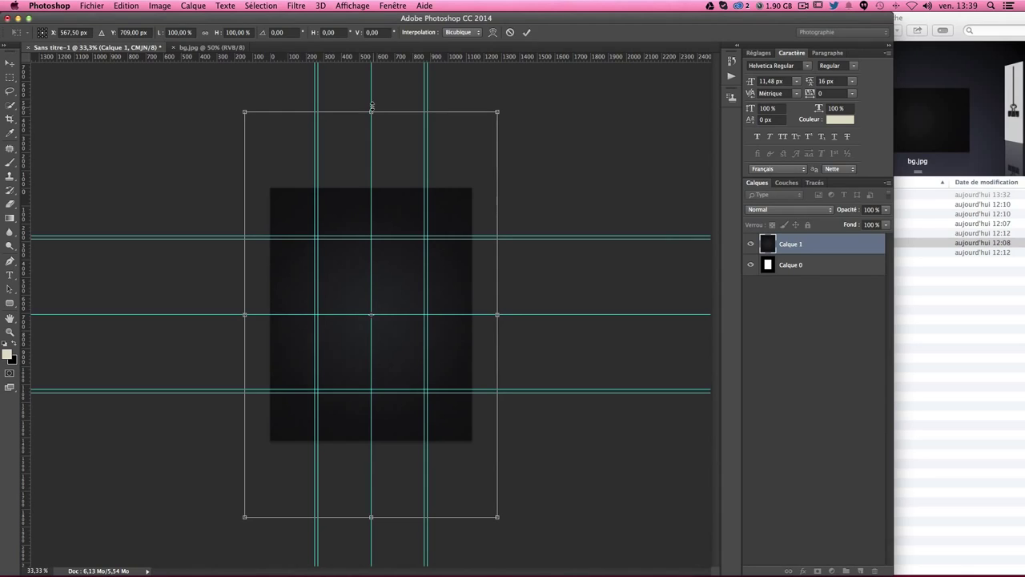
key("super+plus")
key("super+plus")
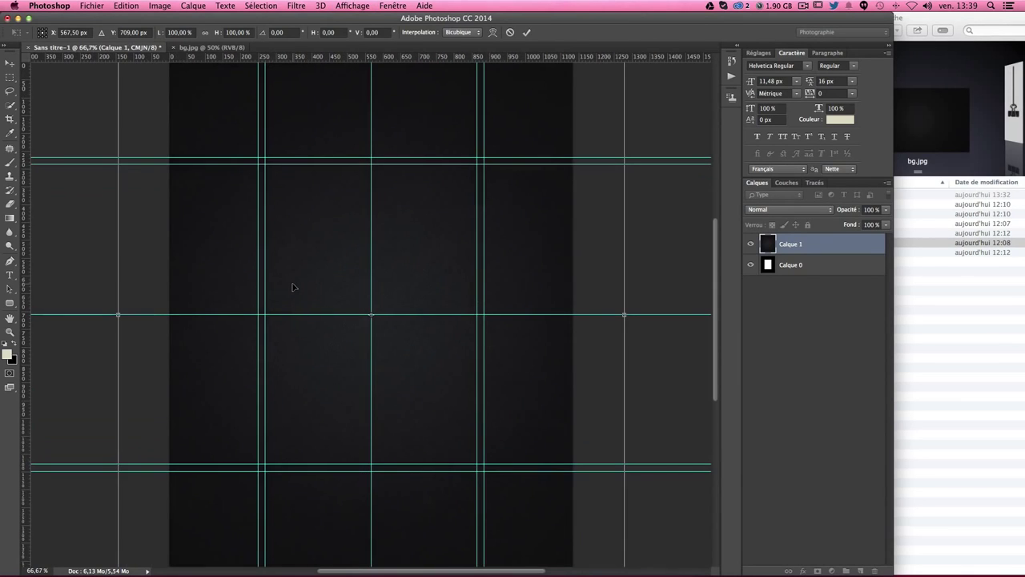
key("Return")
key("super+minus")
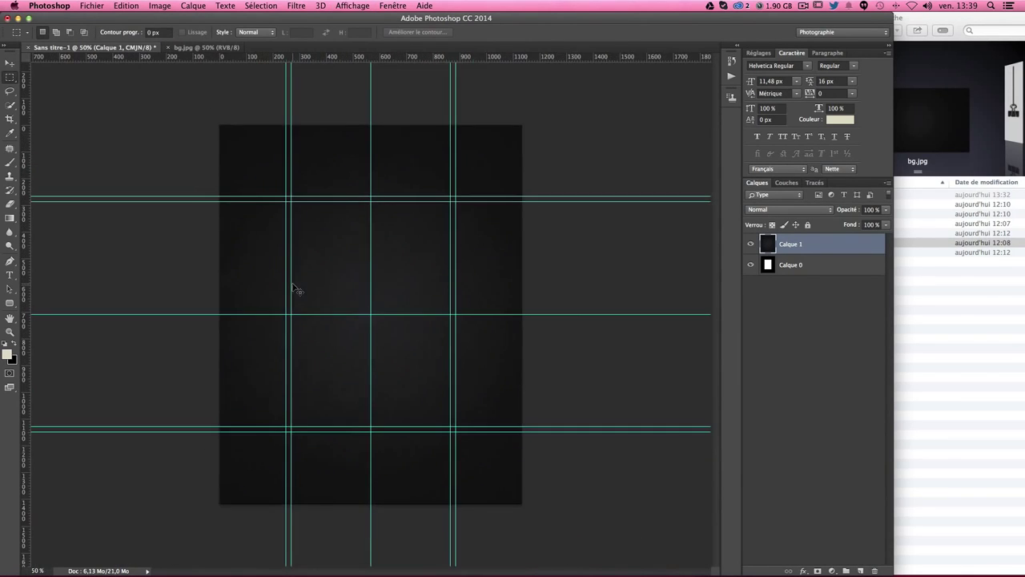
left_click(10, 63)
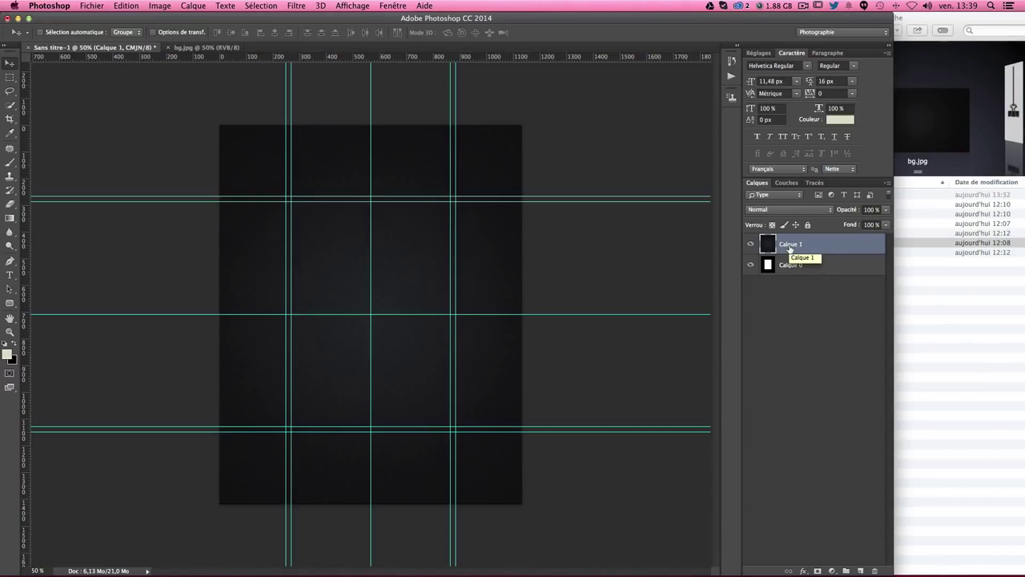
- Apply Levels to the dark background with inputs 7, 1,08 and 224
key("ctrl+l")
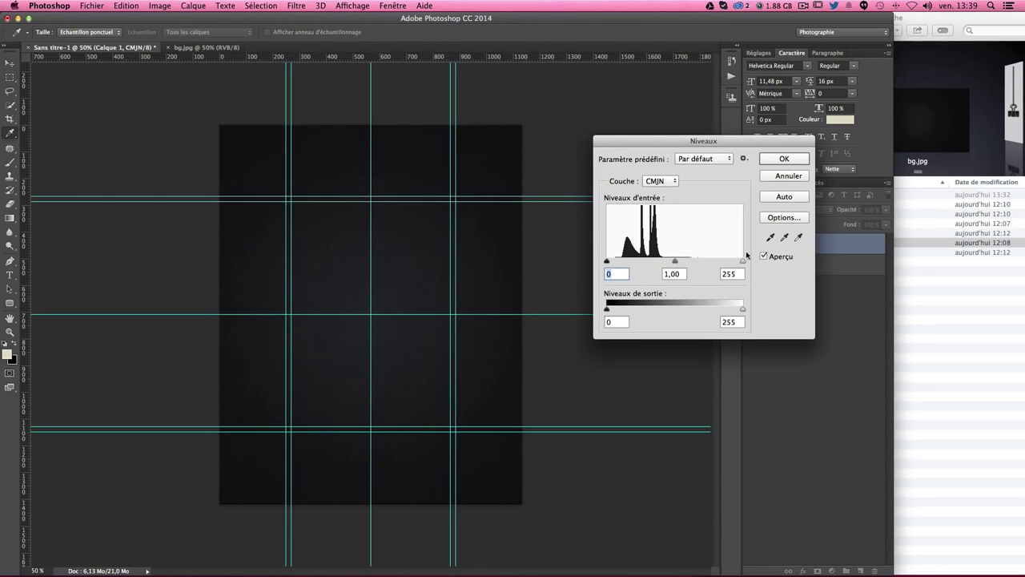
left_click_drag(742, 262, 722, 263)
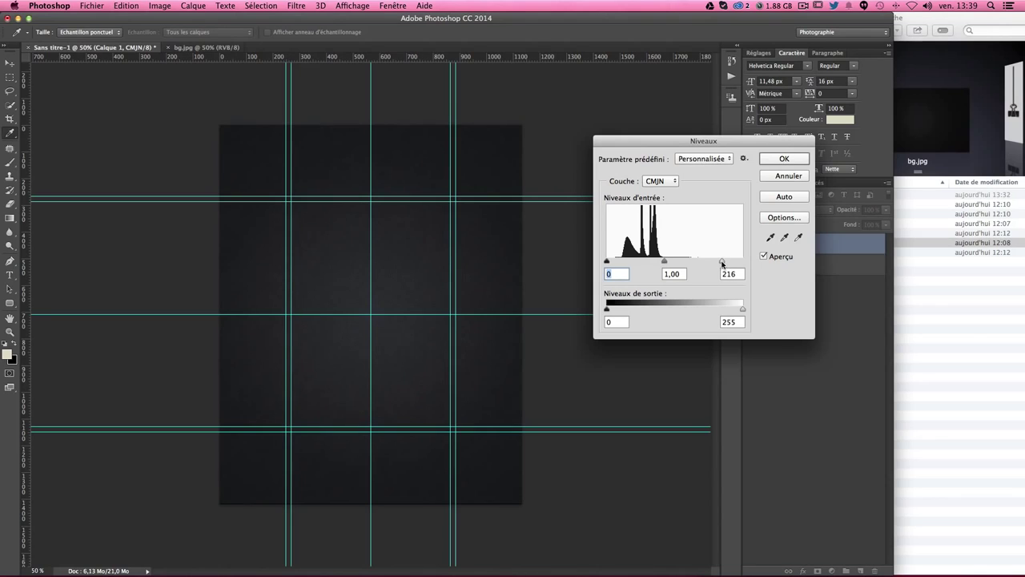
left_click_drag(720, 263, 726, 263)
left_click(727, 262)
left_click_drag(667, 264, 610, 262)
left_click(610, 262)
left_click_drag(610, 262, 611, 263)
left_click(783, 160)
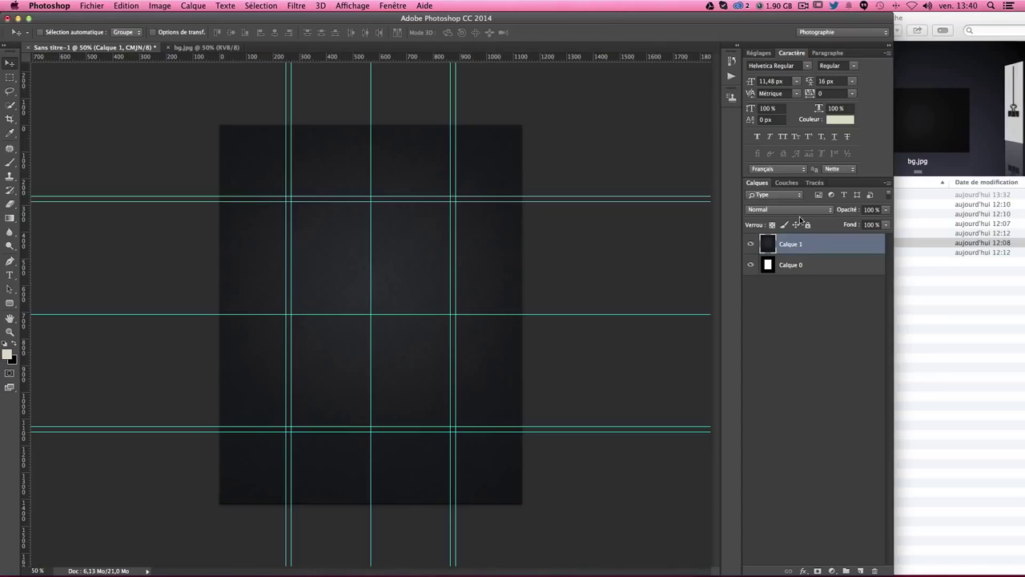
- Rename the Calque 1 background layer to bg
double_click(792, 245)
type("bg")
key("Return")
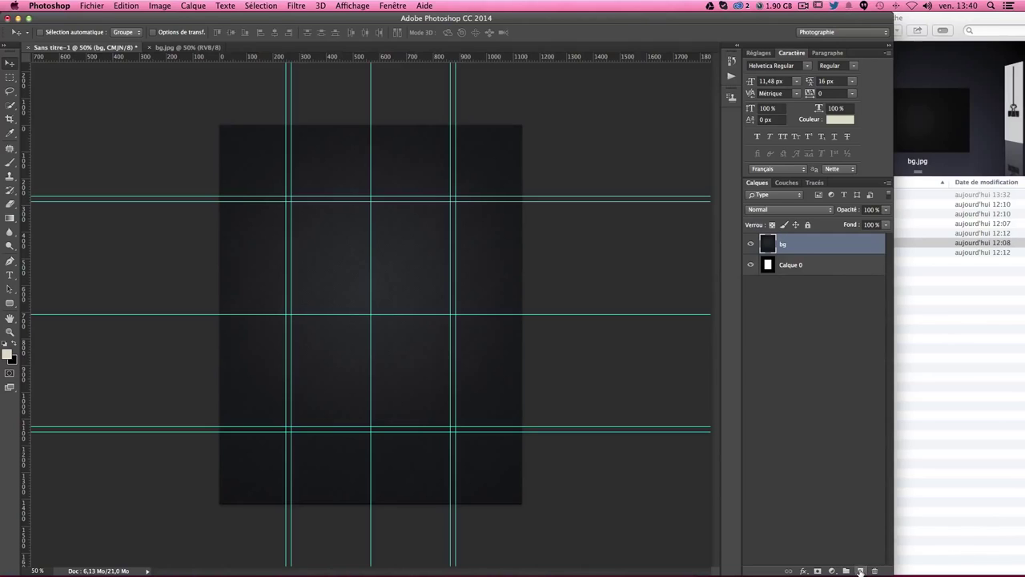
- Add a new empty layer above bg named gabarit
left_click(861, 570)
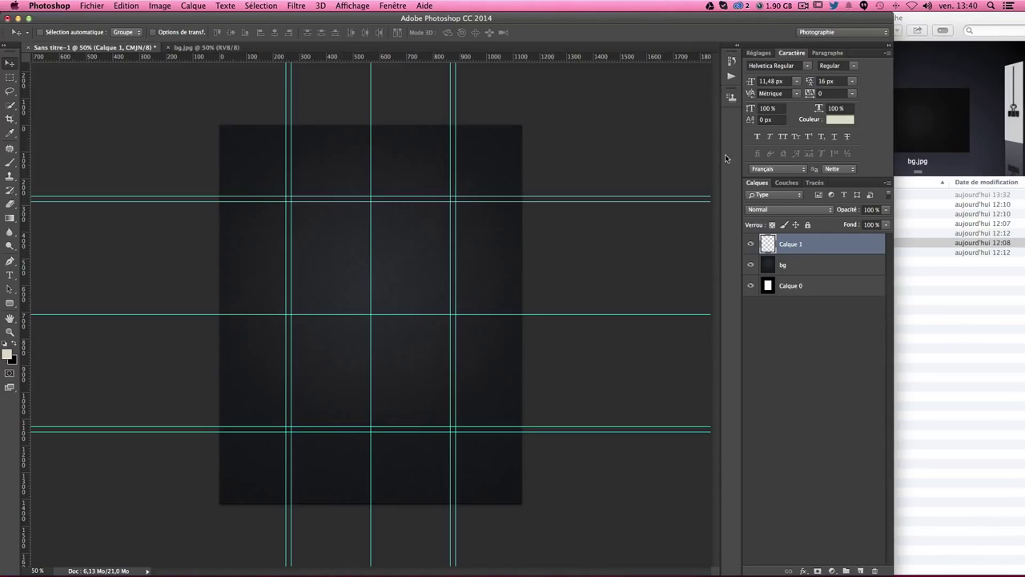
double_click(775, 245)
key("Escape")
double_click(800, 245)
type("t")
type("ar")
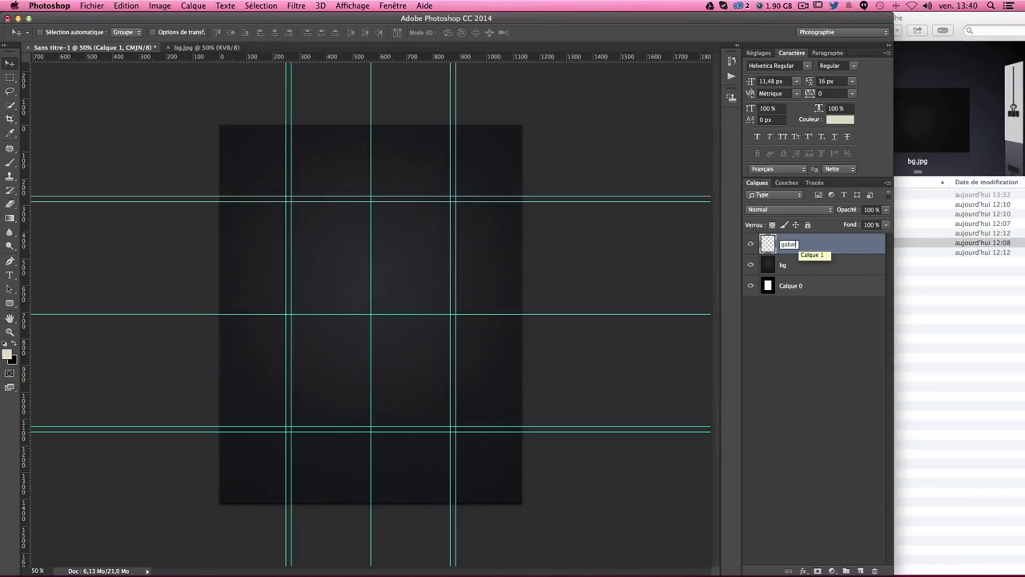
type("it")
key("Return")
left_click(809, 298)
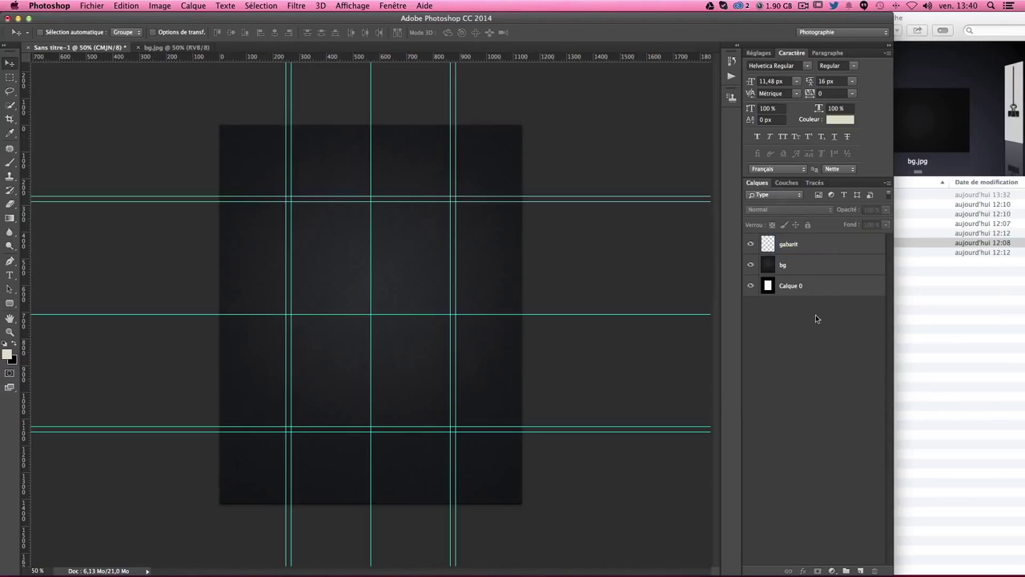
left_click(801, 248)
- Draw a rectangular selection from the guide intersection, then discard it
left_click(11, 78)
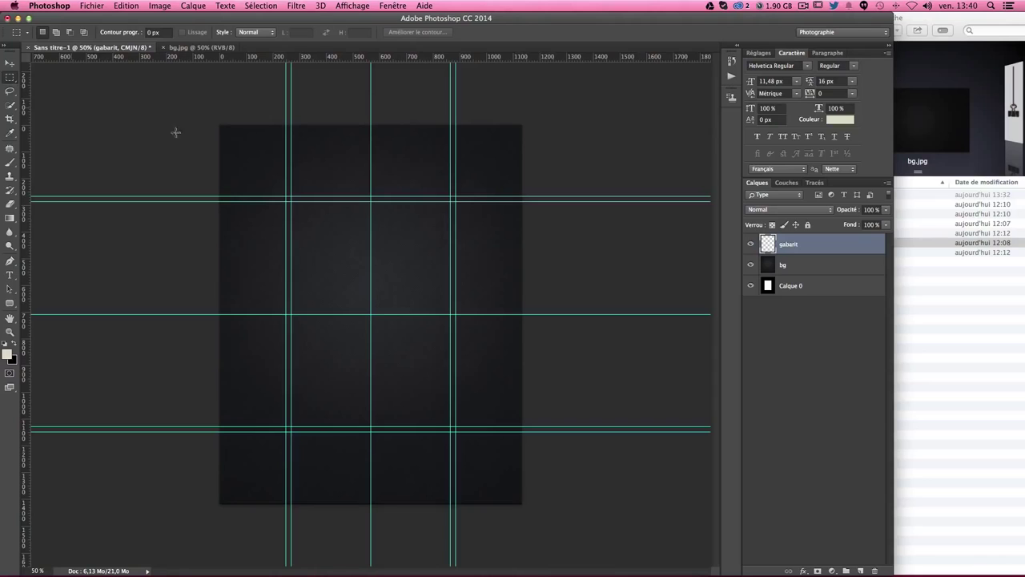
left_click_drag(288, 195, 423, 363)
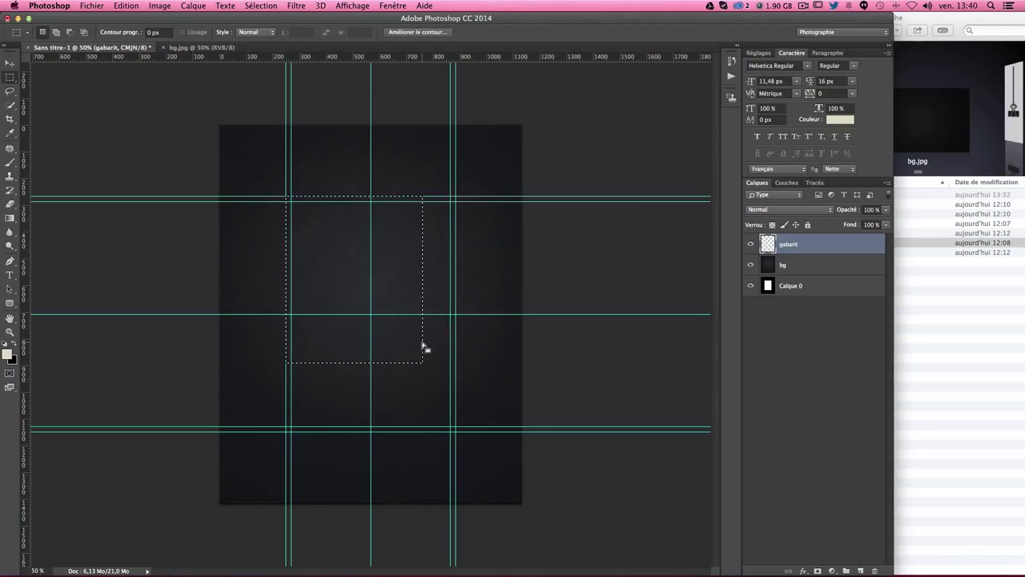
left_click(176, 309)
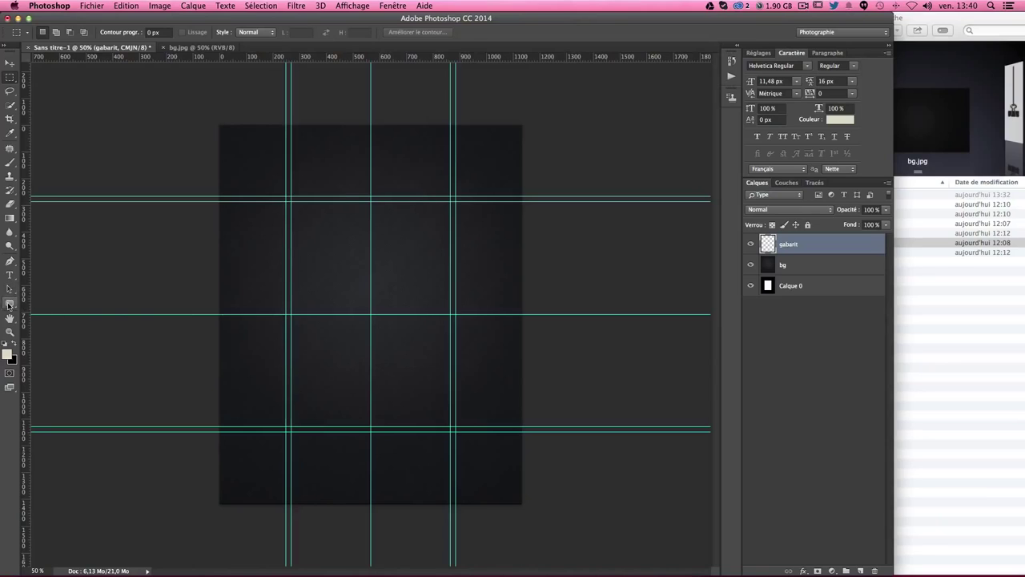
left_click(9, 304)
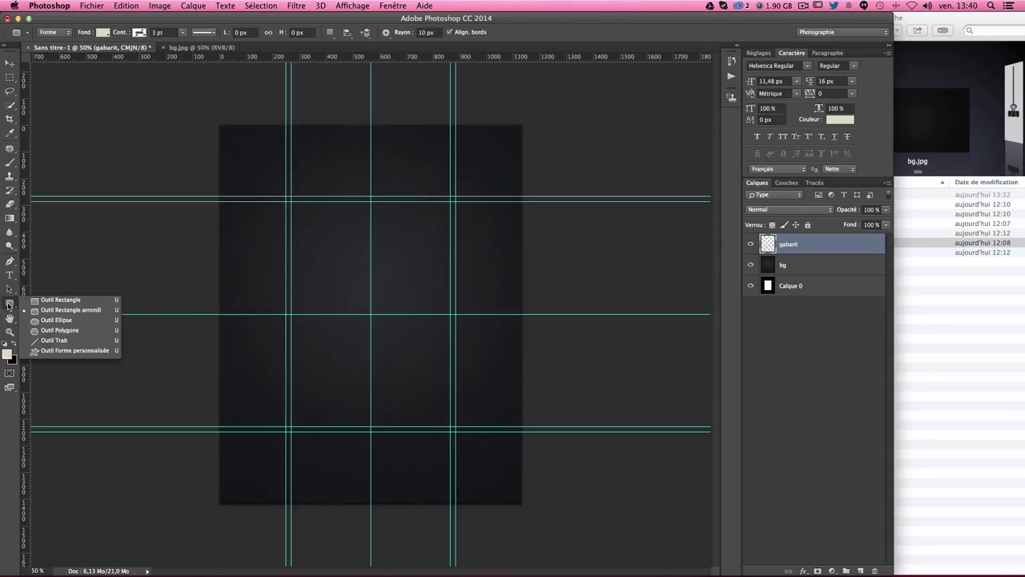
- Draw a 635 × 882 px rounded rectangle between the upper-left and lower-right guide intersections
left_click(50, 311)
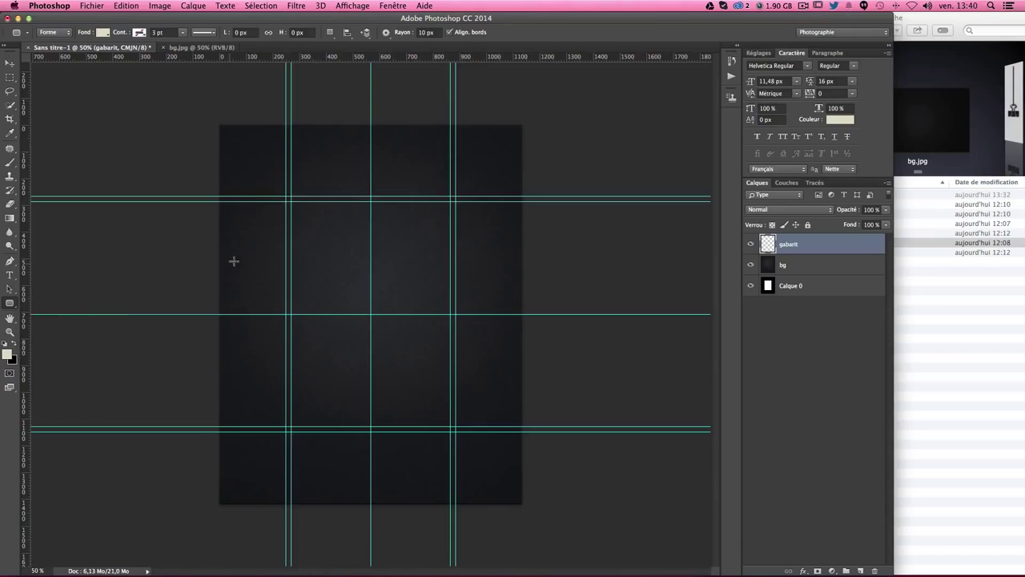
left_click_drag(287, 196, 457, 433)
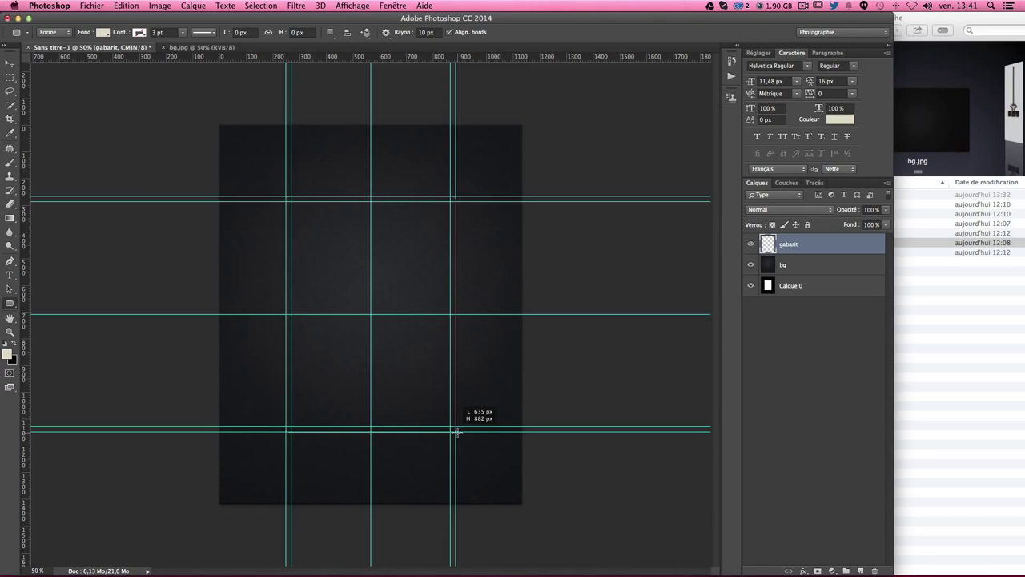
left_click_drag(457, 433, 457, 433)
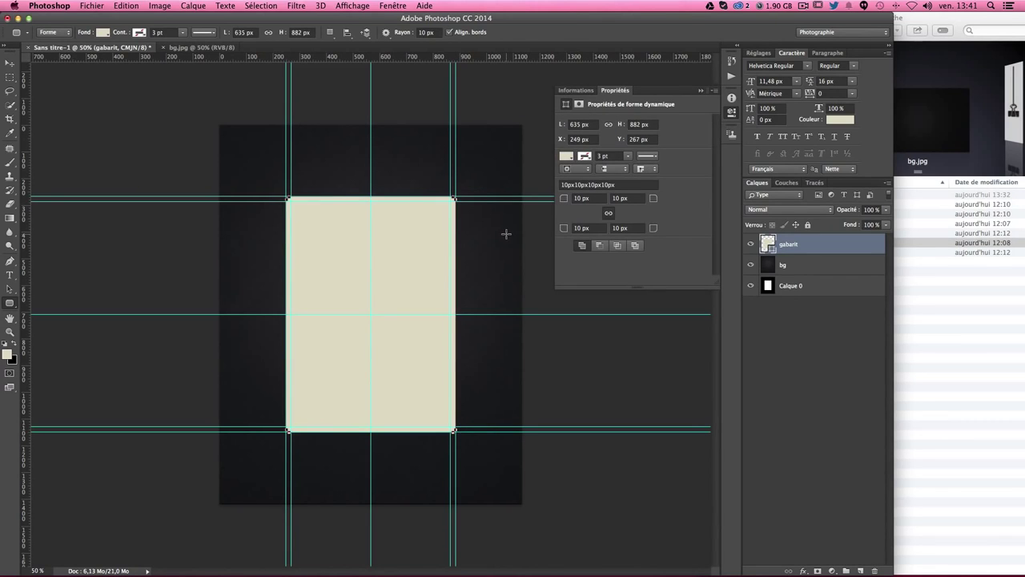
- Change the rounded rectangle's fill from beige to white and view at 100%
key("ctrl+plus")
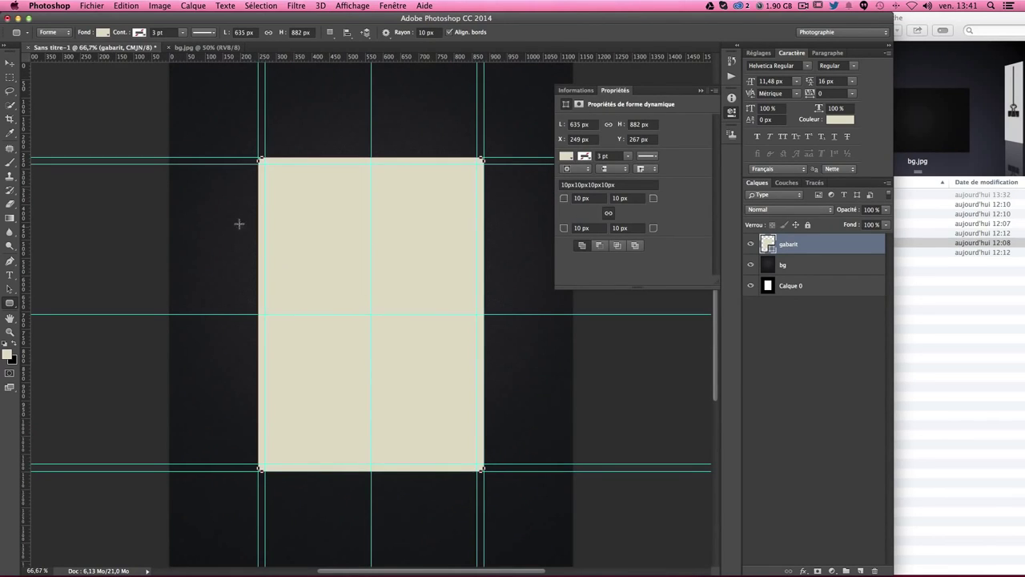
left_click(568, 155)
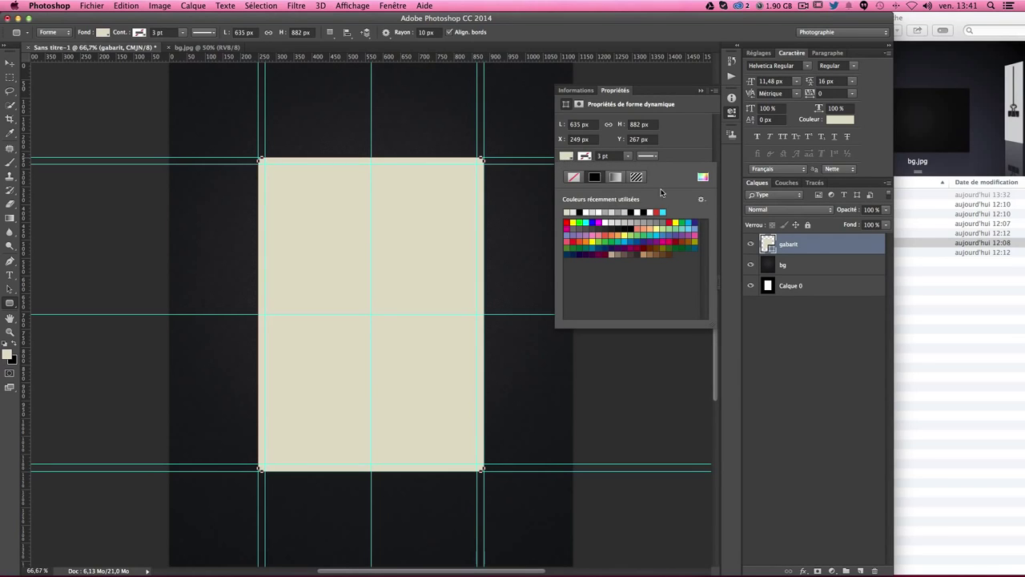
left_click(705, 178)
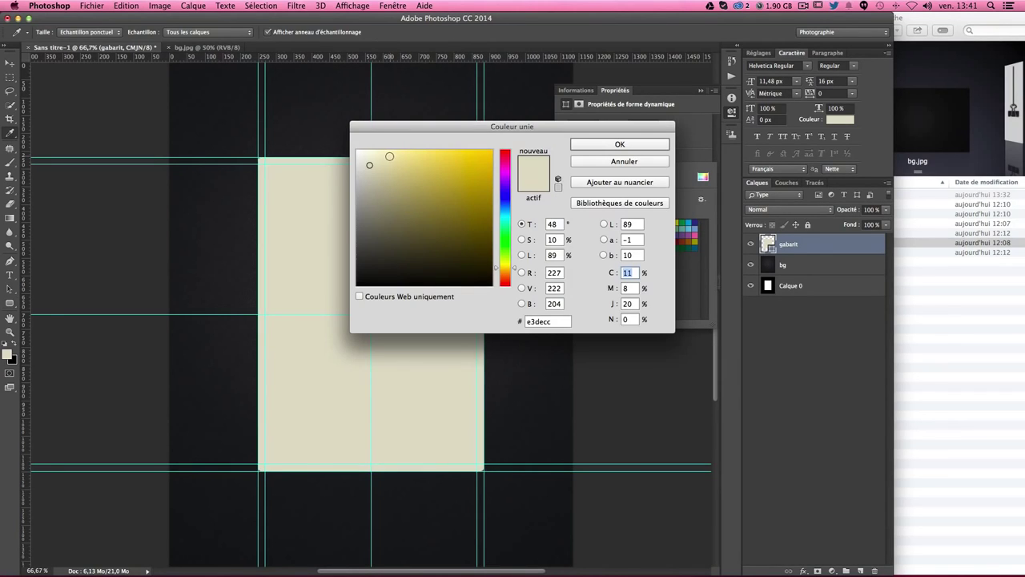
left_click_drag(390, 155, 339, 128)
left_click(604, 145)
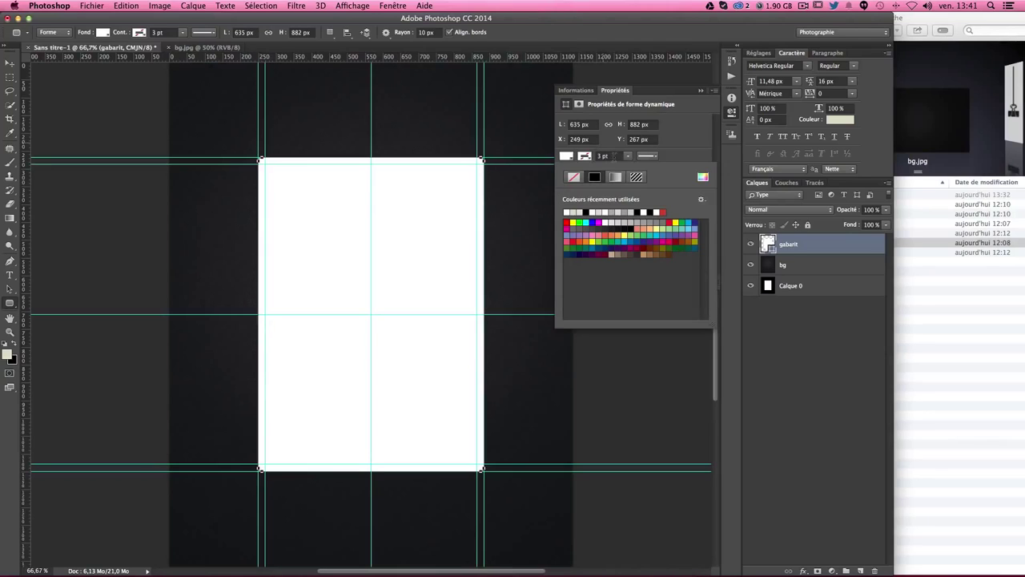
left_click(696, 157)
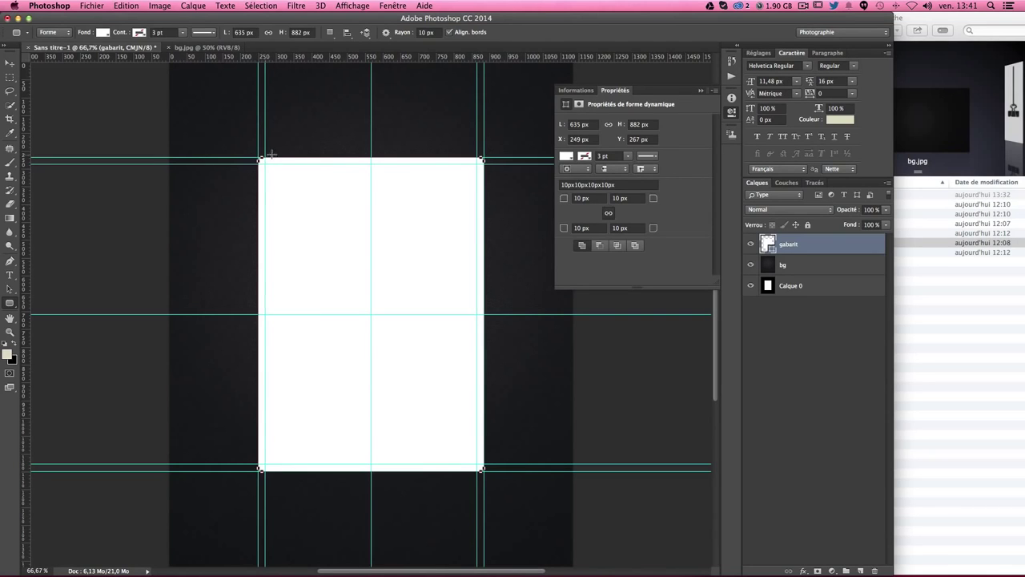
key("ctrl+1")
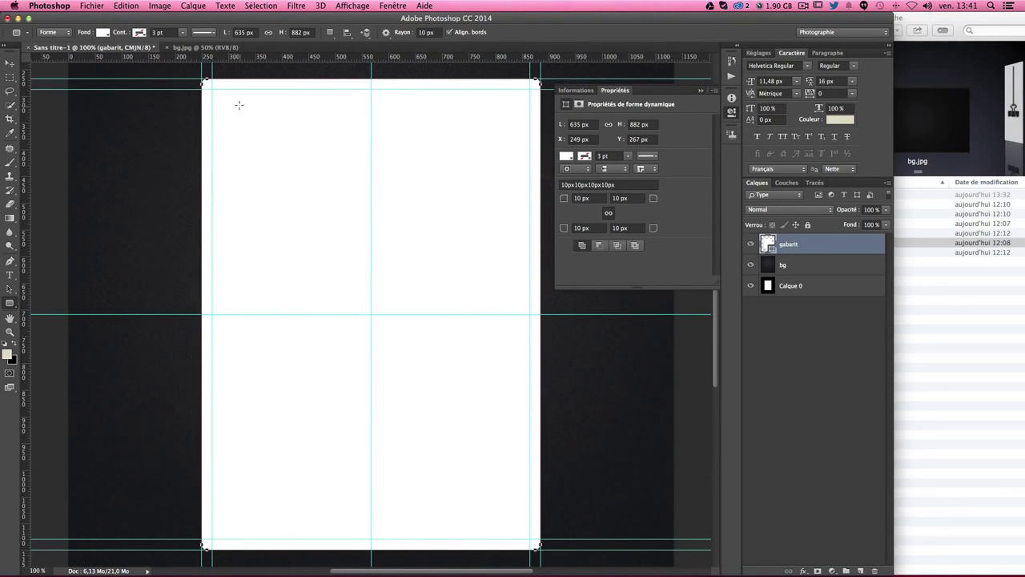
- Set all four corner radii of the rectangle to 2 px
left_click(592, 198)
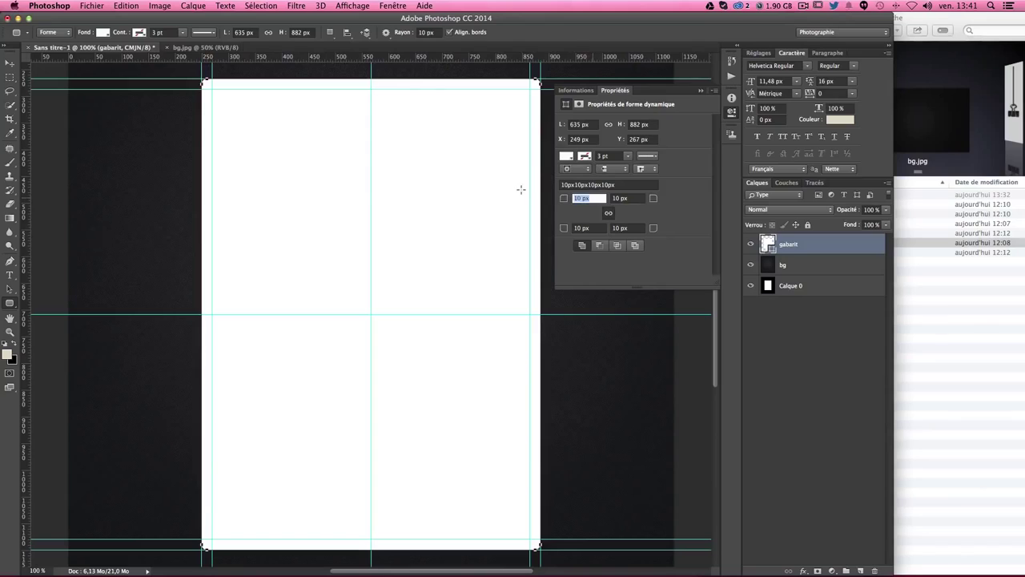
type("3")
key("Tab")
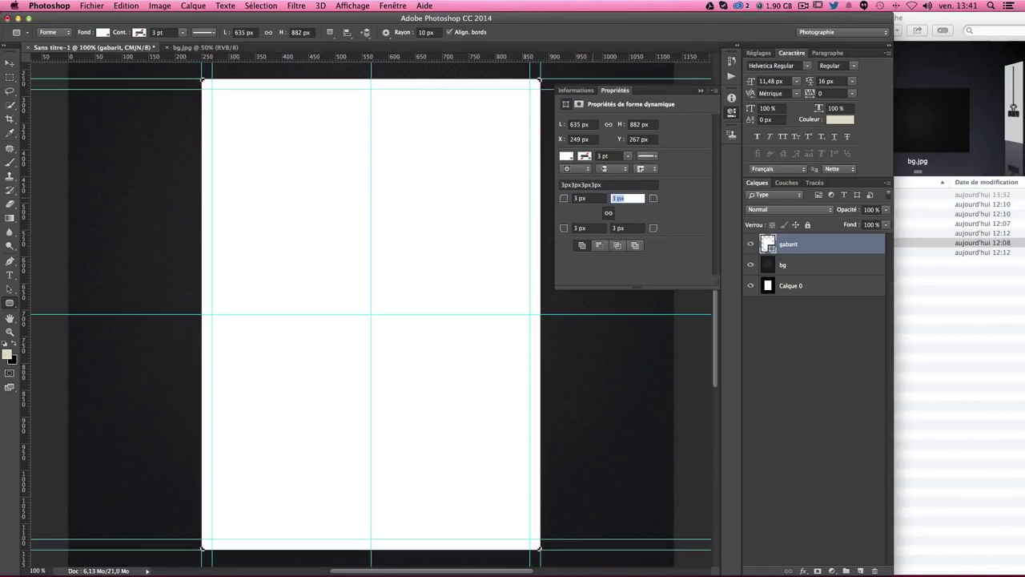
left_click(595, 198)
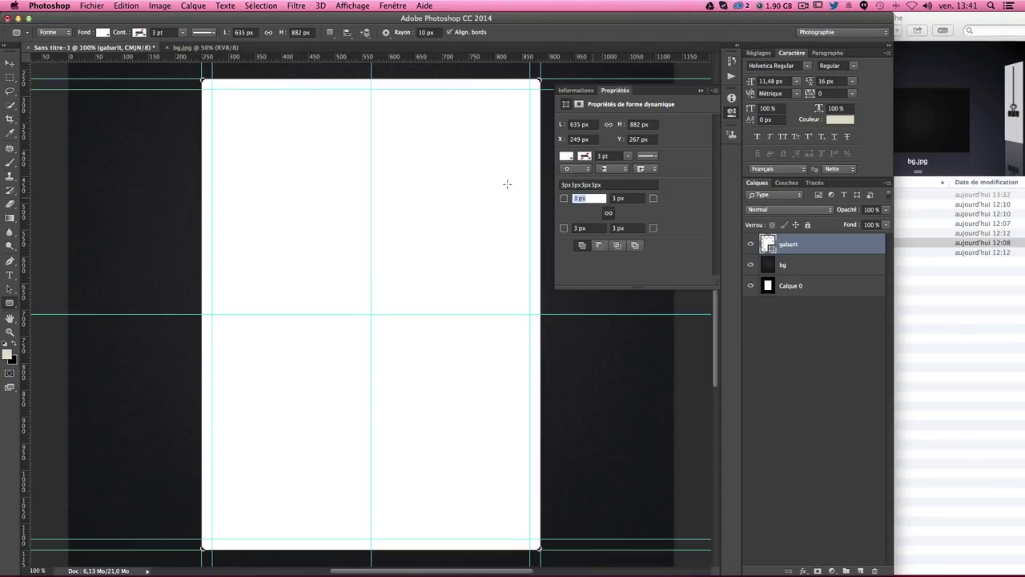
type("2")
key("Tab")
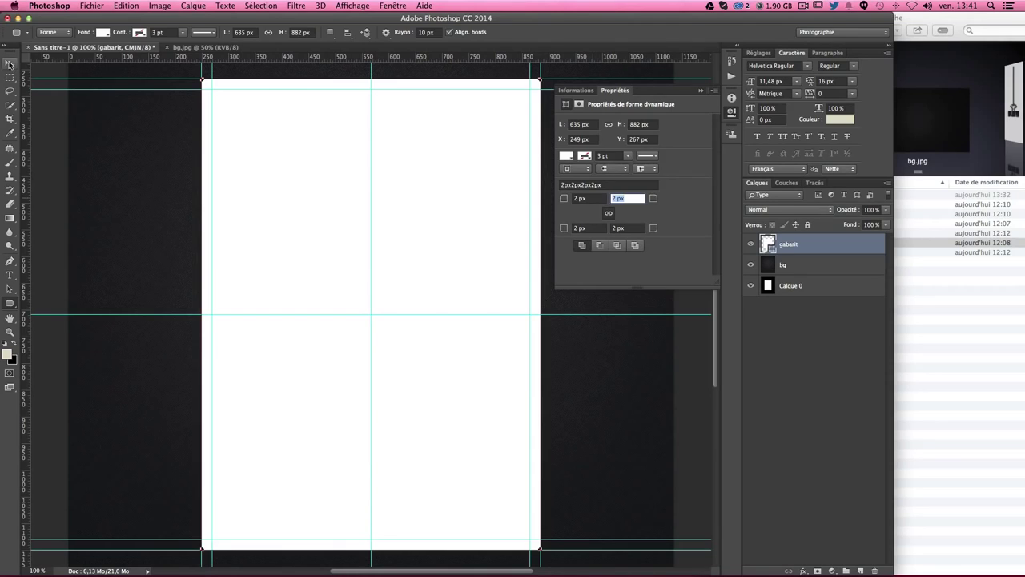
- Switch to the Move tool and toggle the guides off and back on
left_click(9, 63)
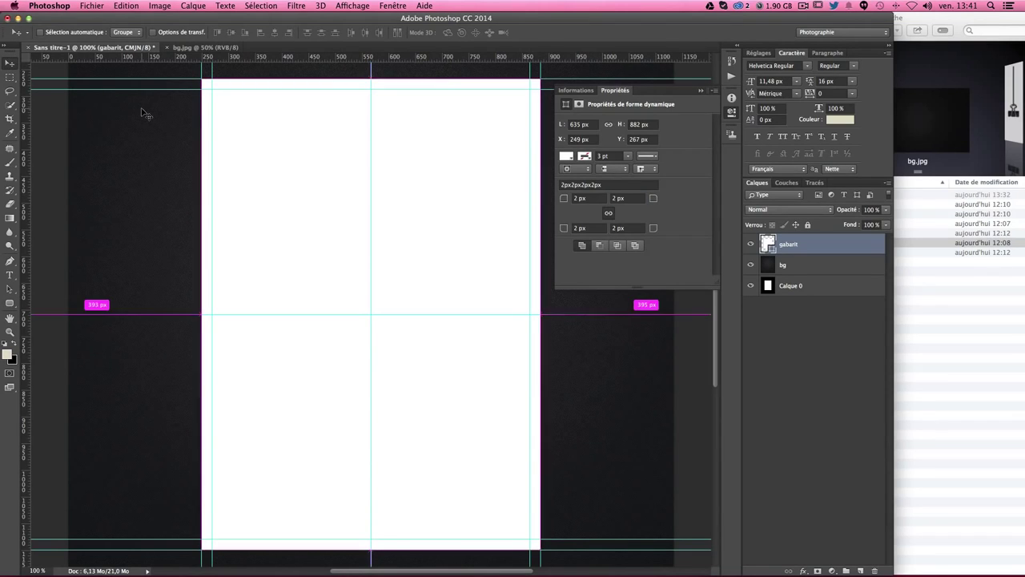
key("super+semicolon")
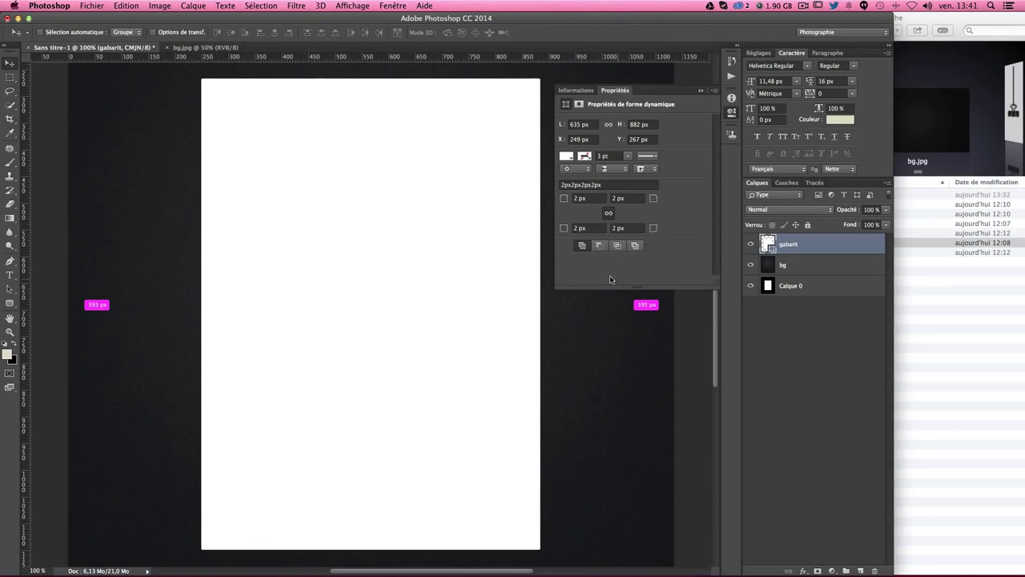
key("super+semicolon")
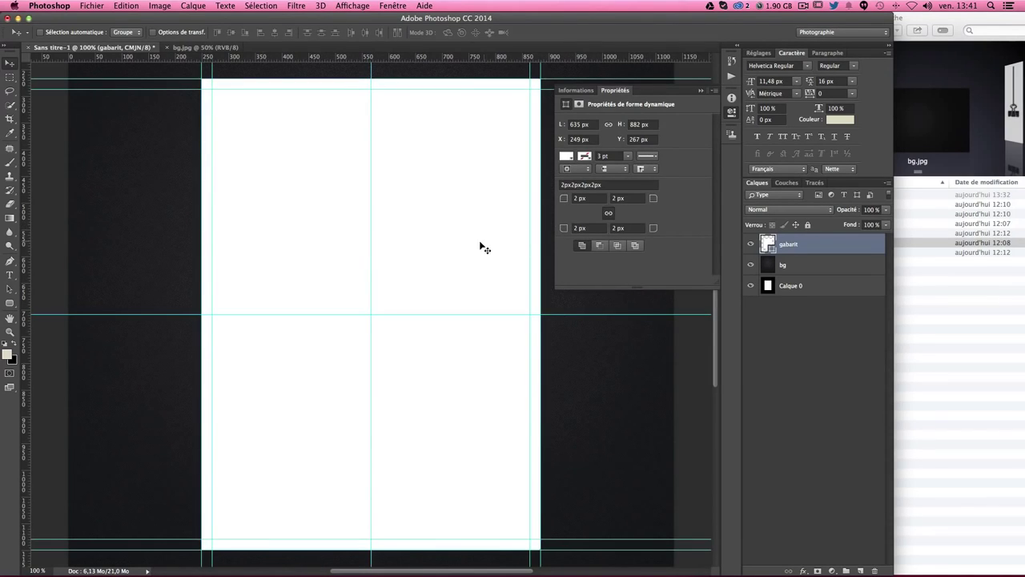
scroll(487, 250, "up", 2)
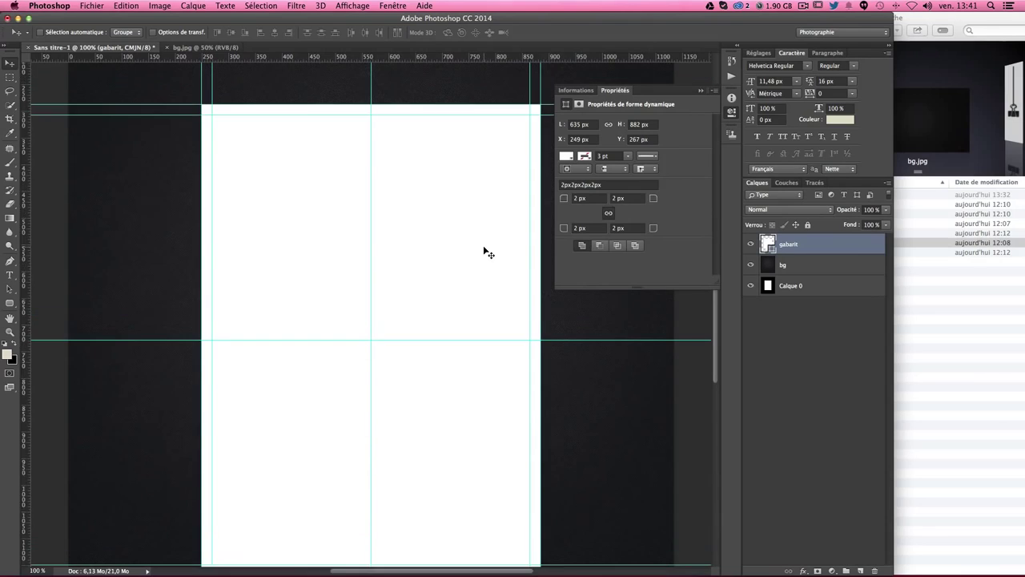
scroll(485, 251, "down", 1)
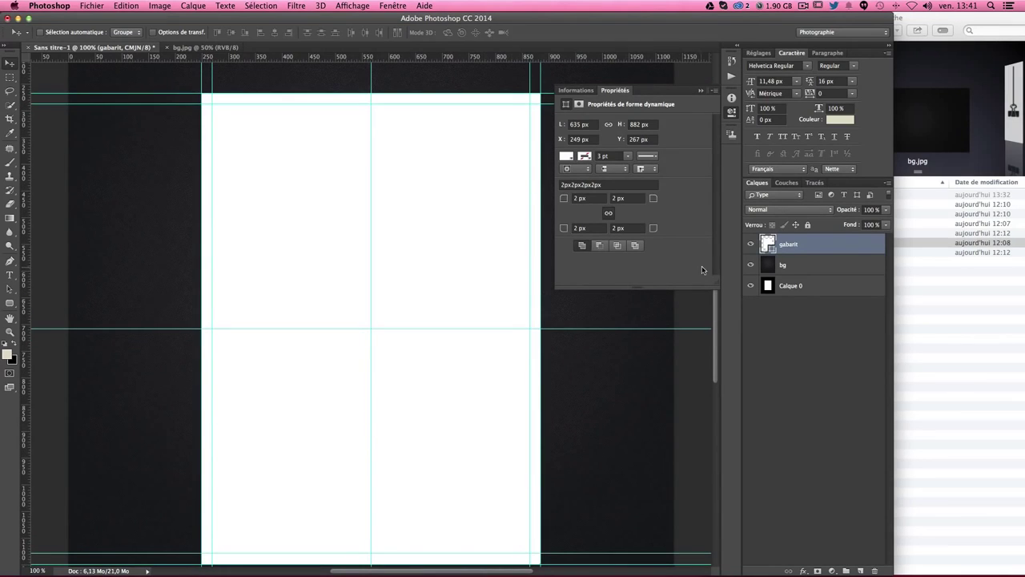
- Convert gabarit to a smart object and close the Informations/Propriétés panel group
right_click(807, 251)
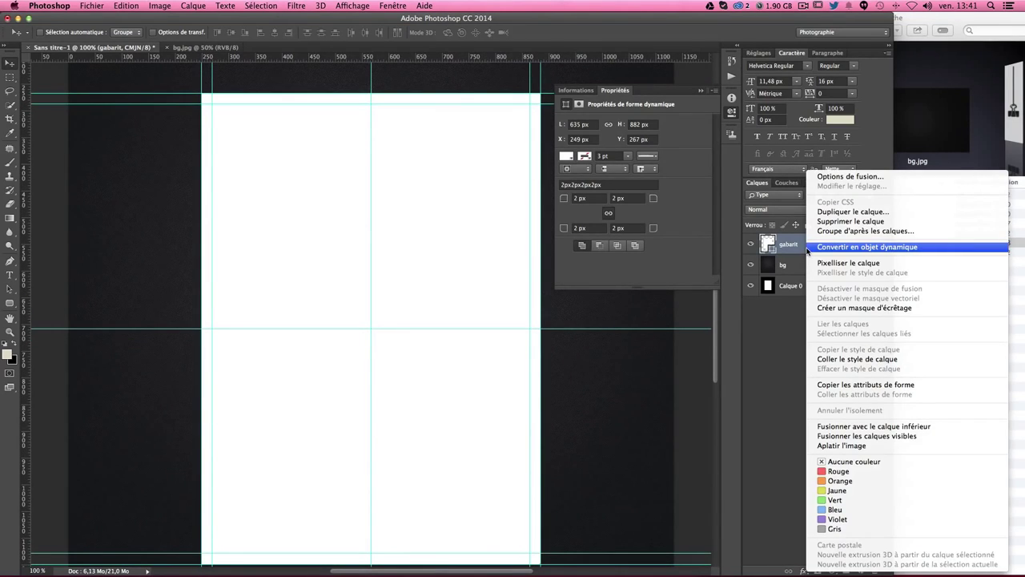
left_click(854, 251)
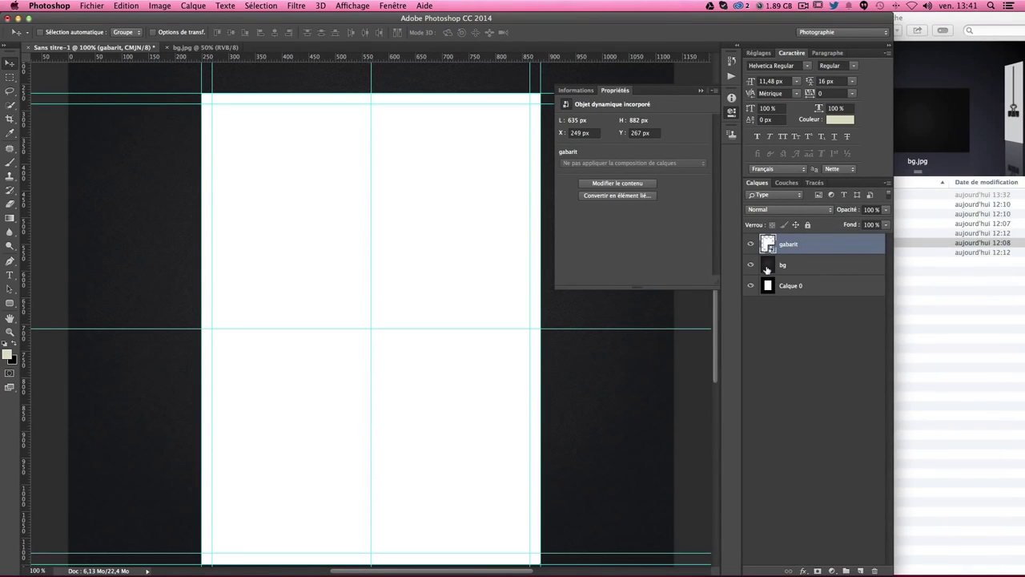
left_click(712, 93)
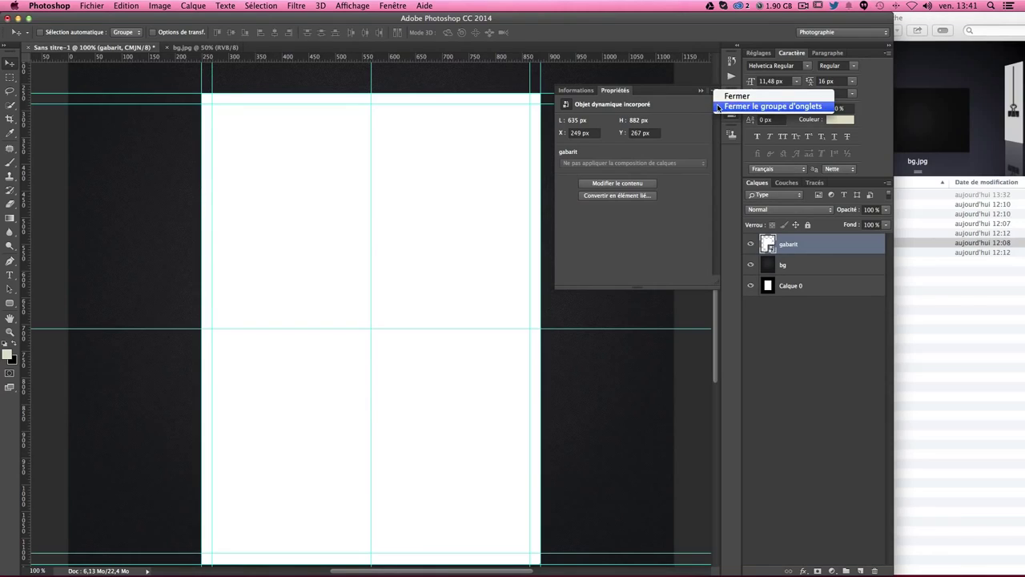
left_click(721, 106)
left_click(814, 382)
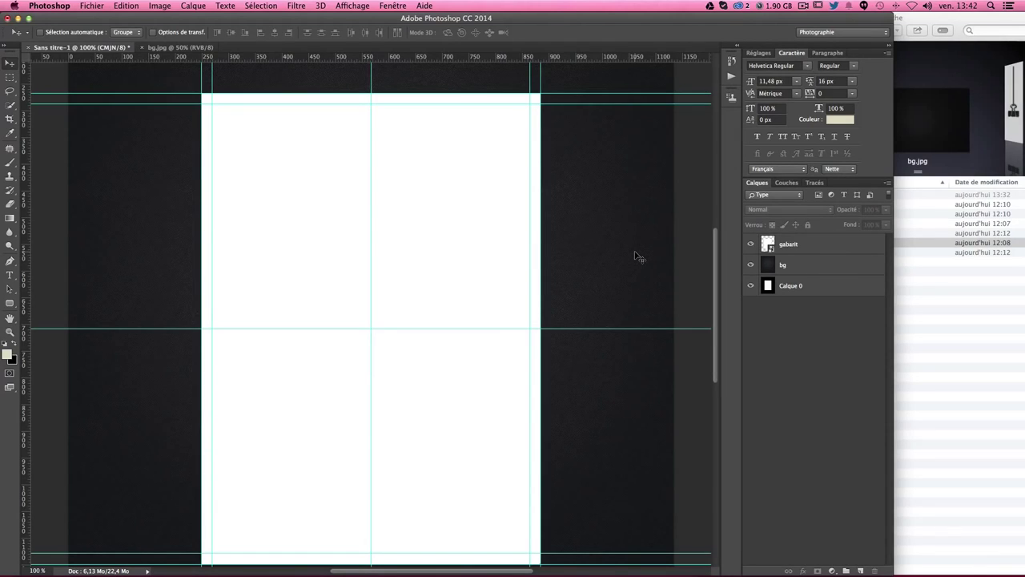
- Put a Déformation warp transform on gabarit with guides and extras hidden (Cmd+H)
left_click(823, 246)
key("ctrl+t")
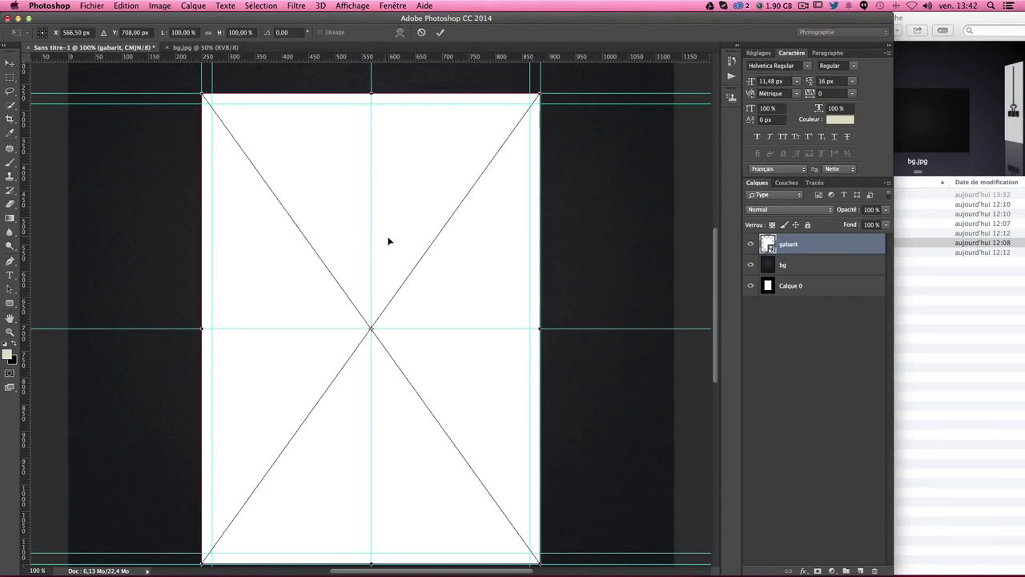
right_click(467, 270)
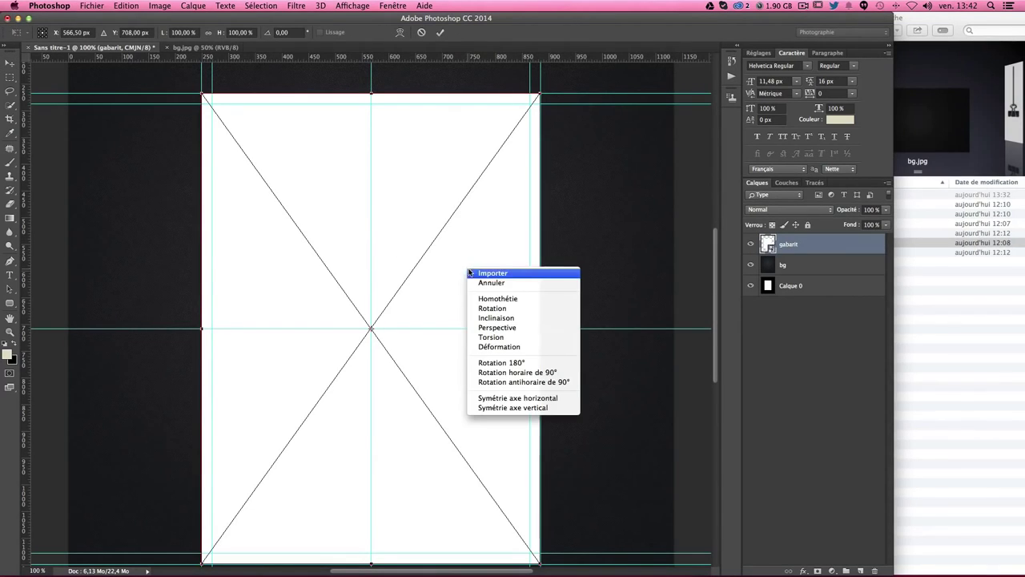
left_click(497, 346)
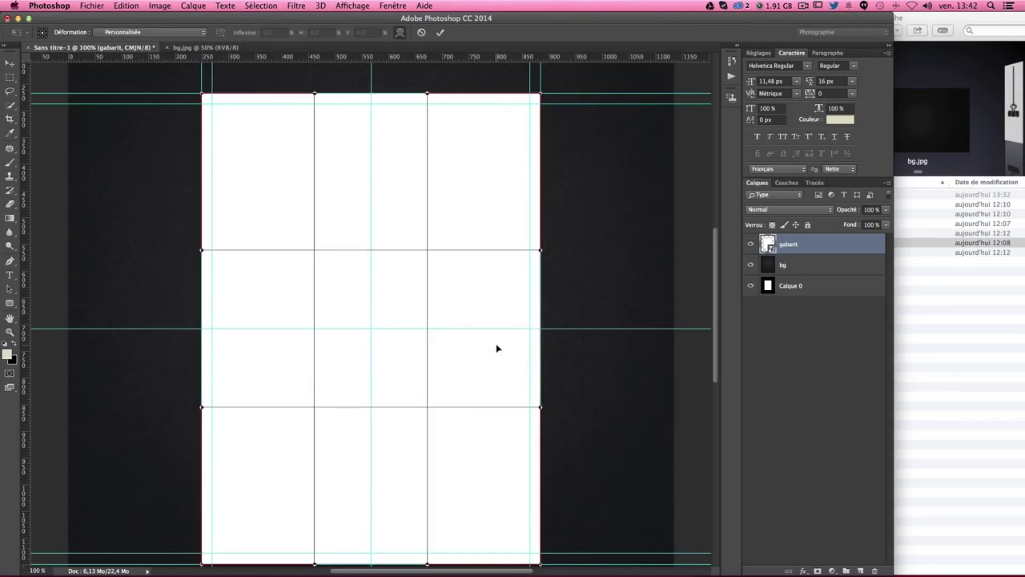
scroll(476, 370, "down", 2)
scroll(478, 374, "down", 3)
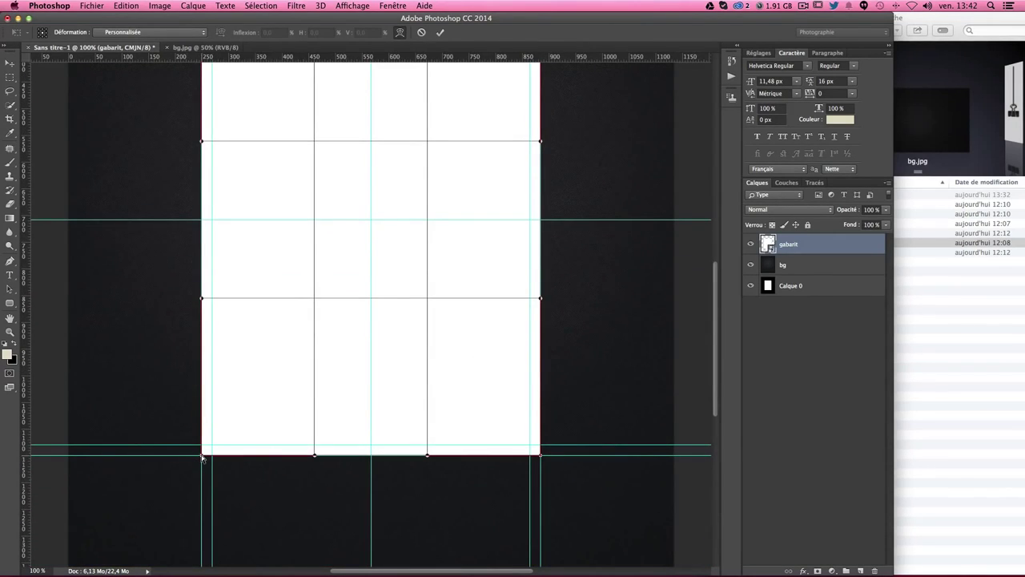
key("super+h")
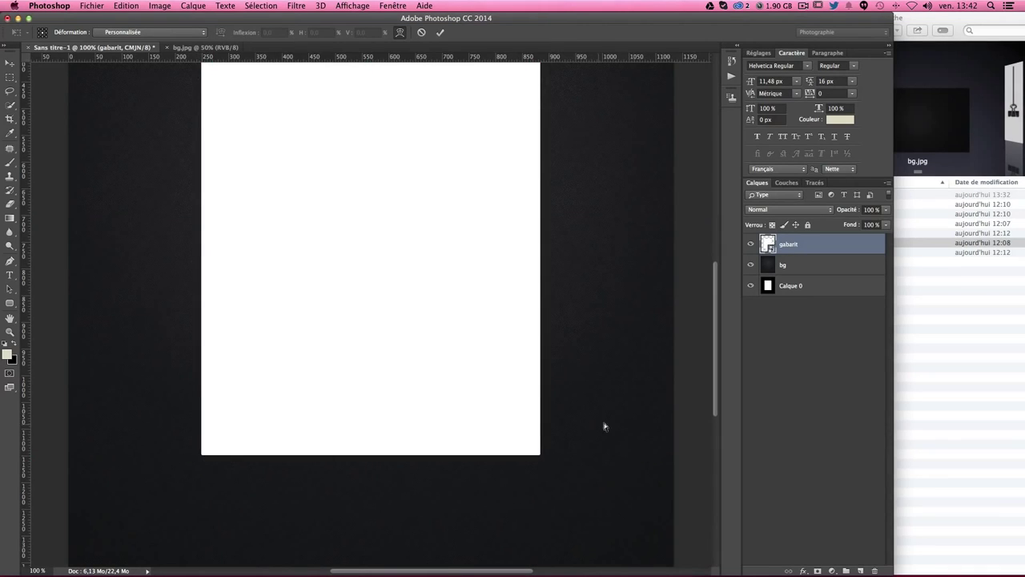
key("Return")
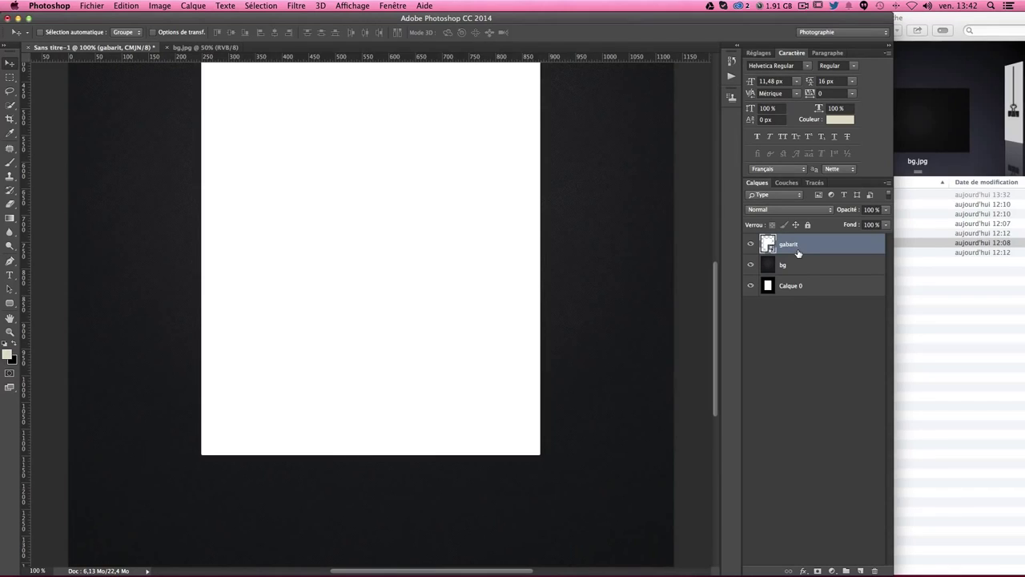
key("super+t")
right_click(358, 308)
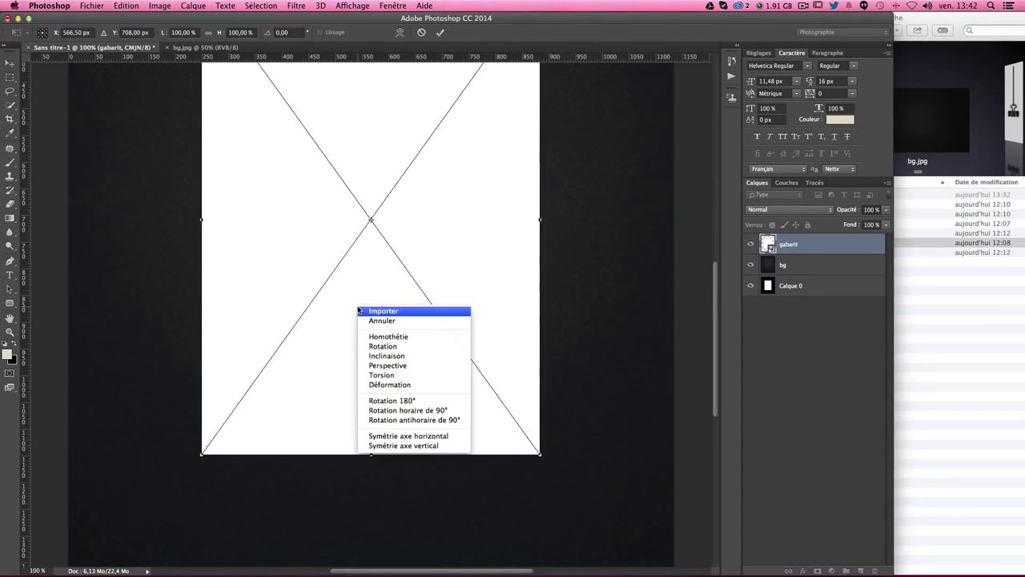
left_click(434, 385)
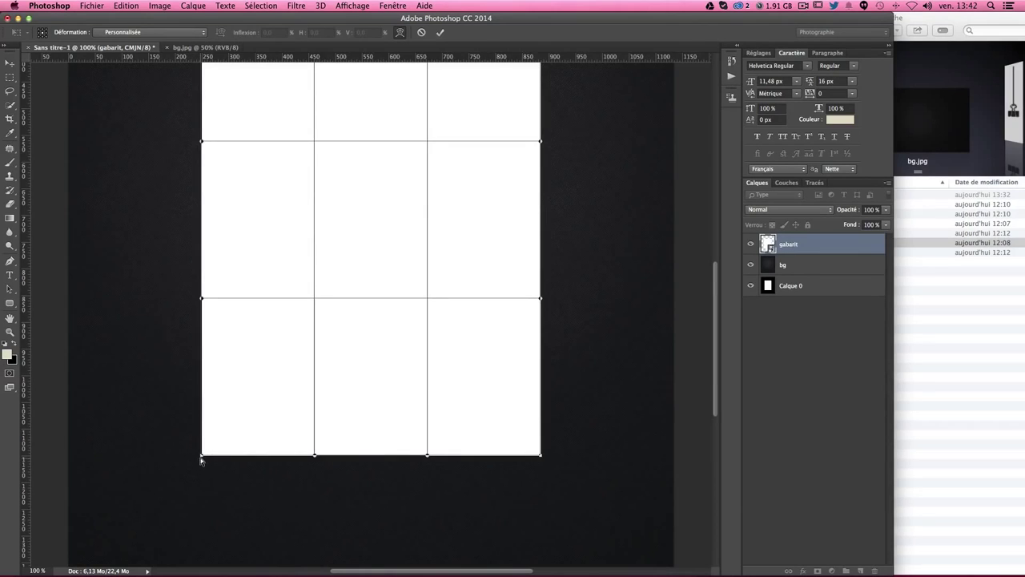
- Flare the paper's bottom corners slightly outward and curve its bottom edge
left_click_drag(202, 458, 199, 459)
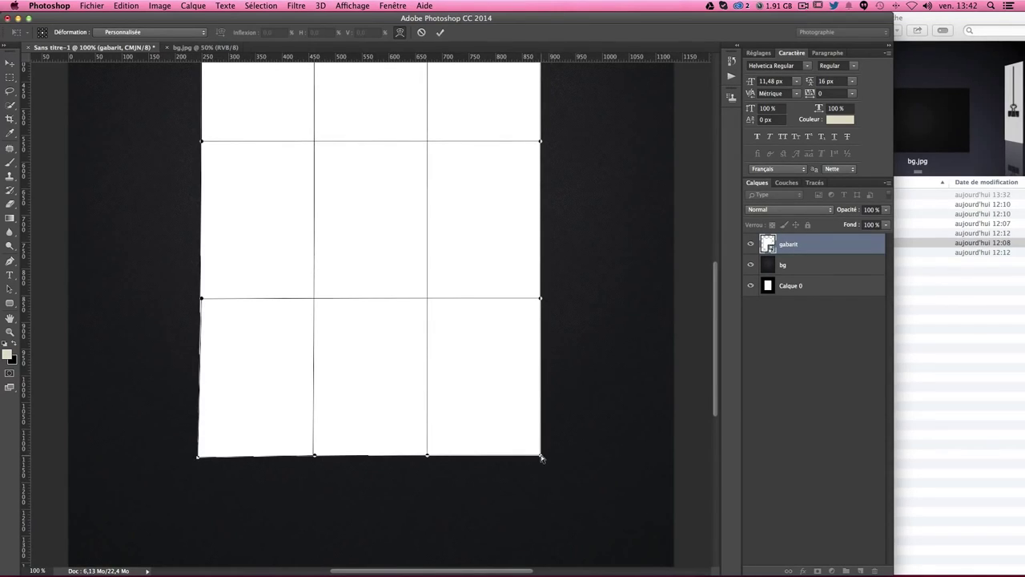
left_click_drag(542, 457, 546, 459)
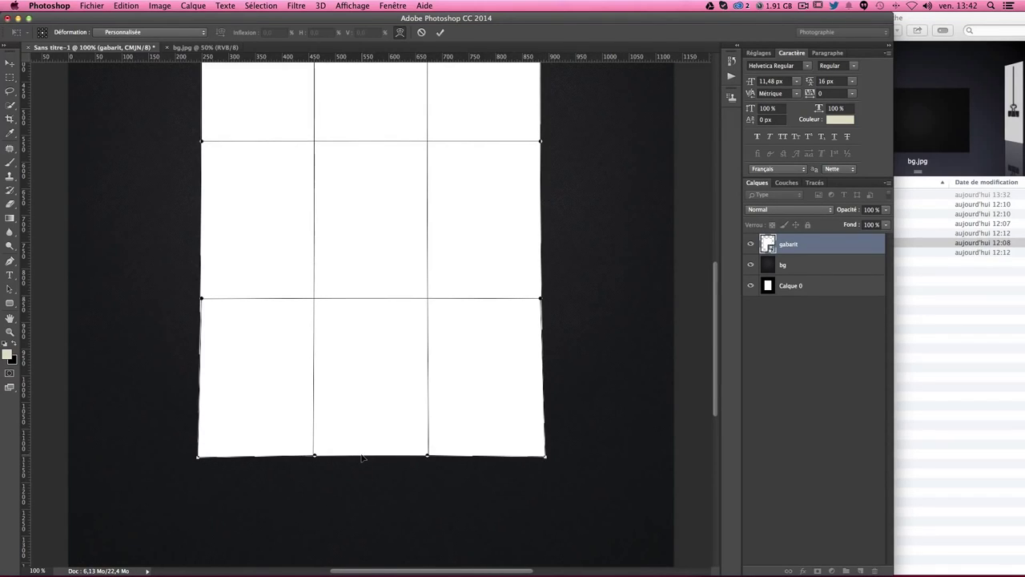
left_click_drag(361, 454, 361, 457)
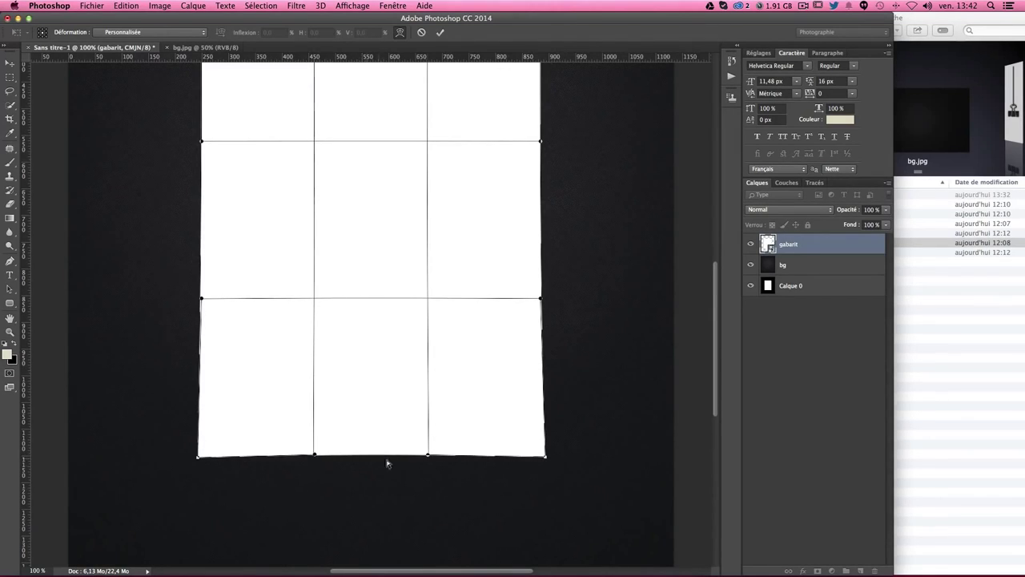
scroll(319, 433, "up", 3)
scroll(319, 432, "up", 3)
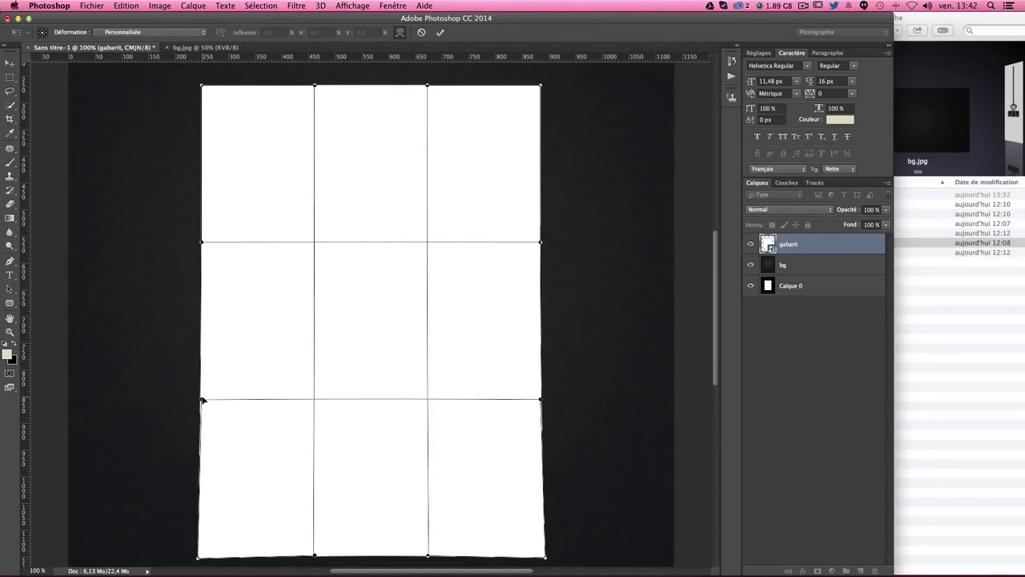
- Bend the paper's left and right edges slightly inward
left_click_drag(202, 401, 205, 402)
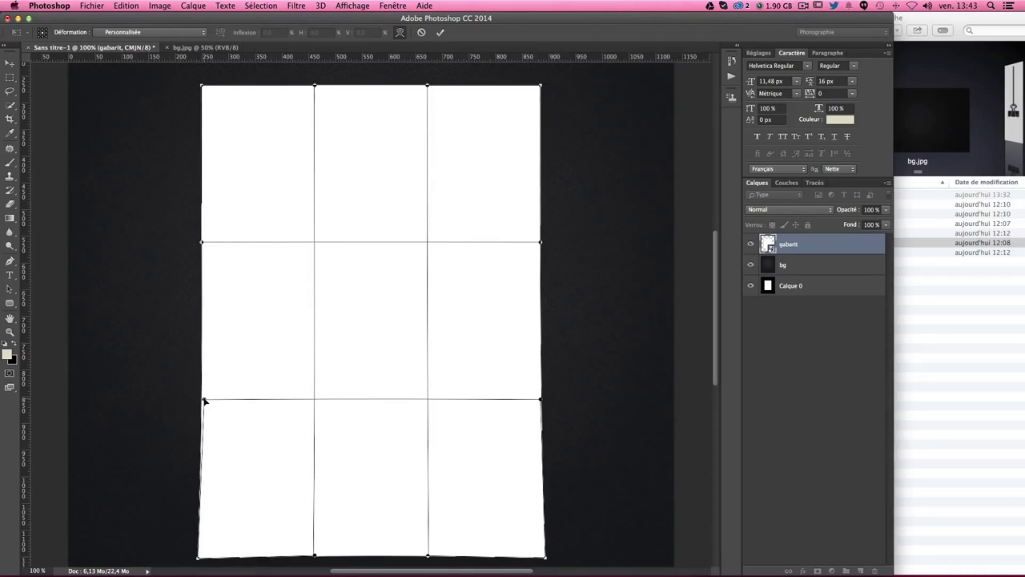
left_click_drag(202, 242, 203, 243)
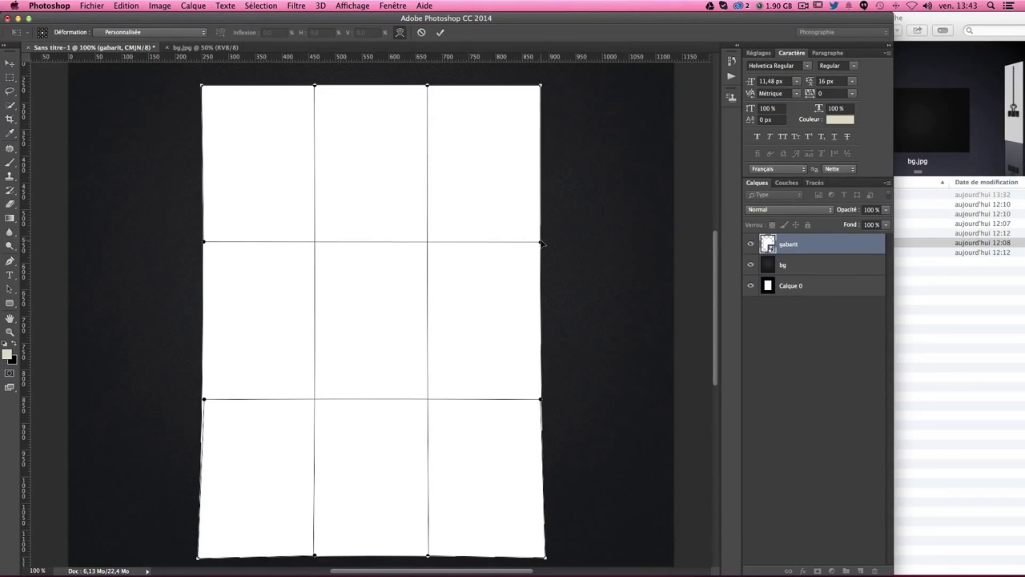
left_click_drag(541, 244, 538, 242)
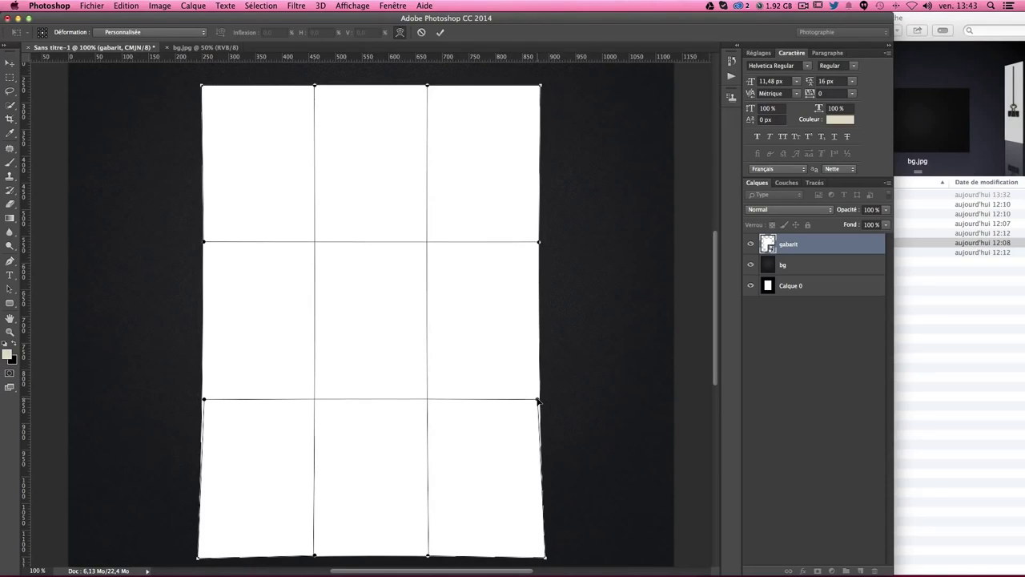
left_click_drag(539, 402, 540, 403)
scroll(259, 219, "down", 1)
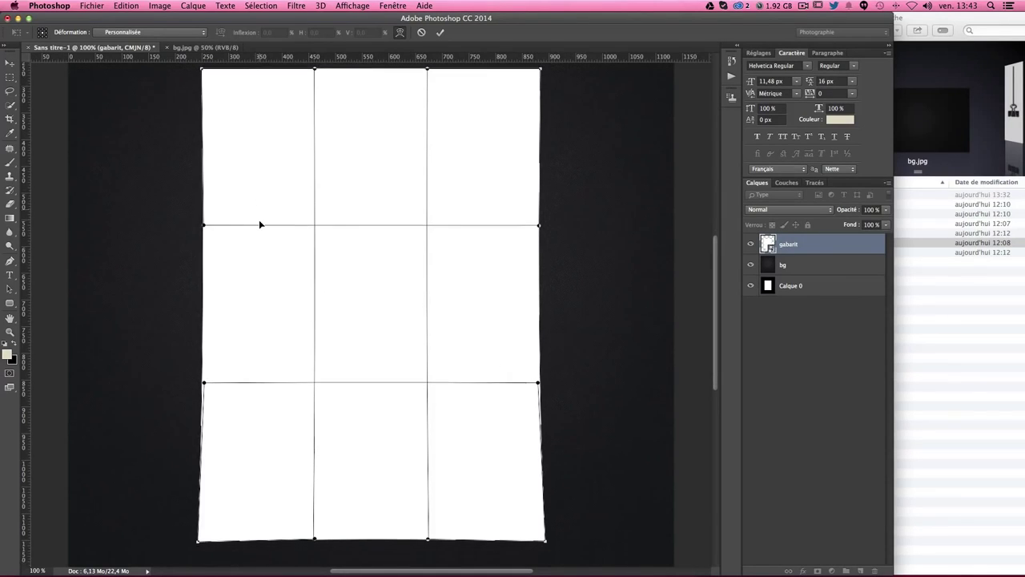
scroll(259, 220, "up", 3)
scroll(213, 112, "up", 1)
scroll(216, 164, "up", 2)
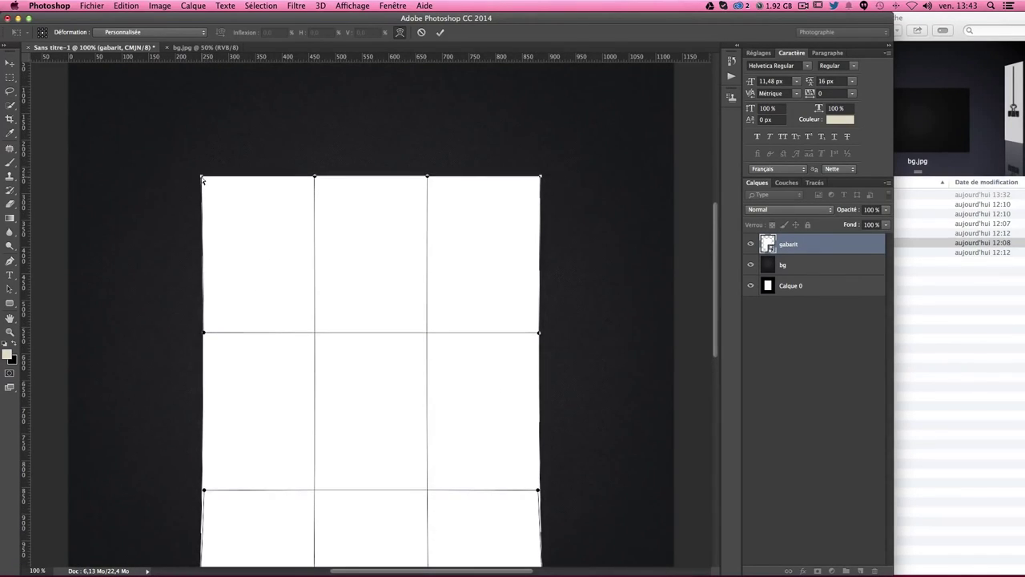
- Nudge the paper's top-left and top-right warp corners
left_click_drag(200, 177, 198, 175)
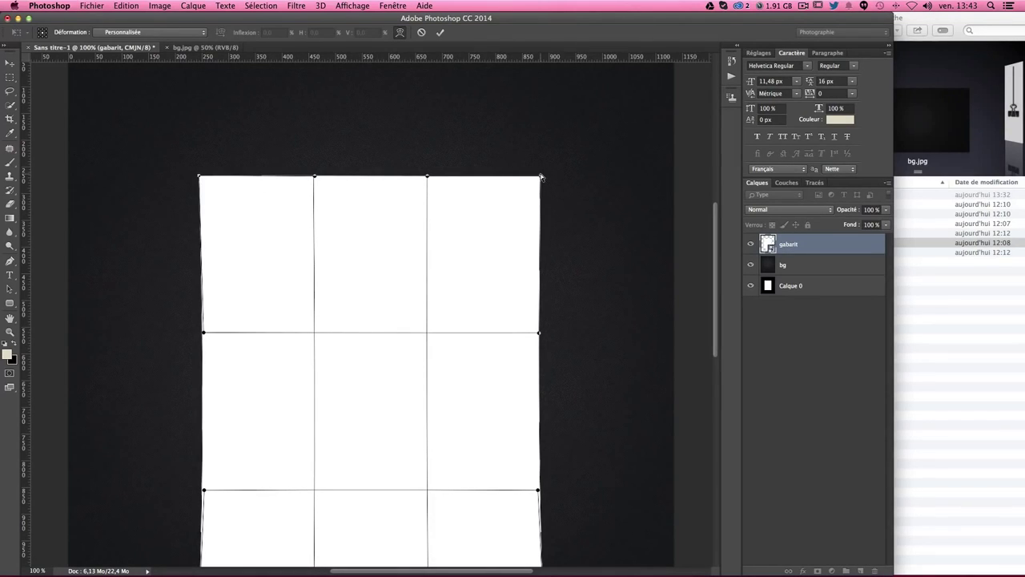
left_click_drag(543, 179, 545, 178)
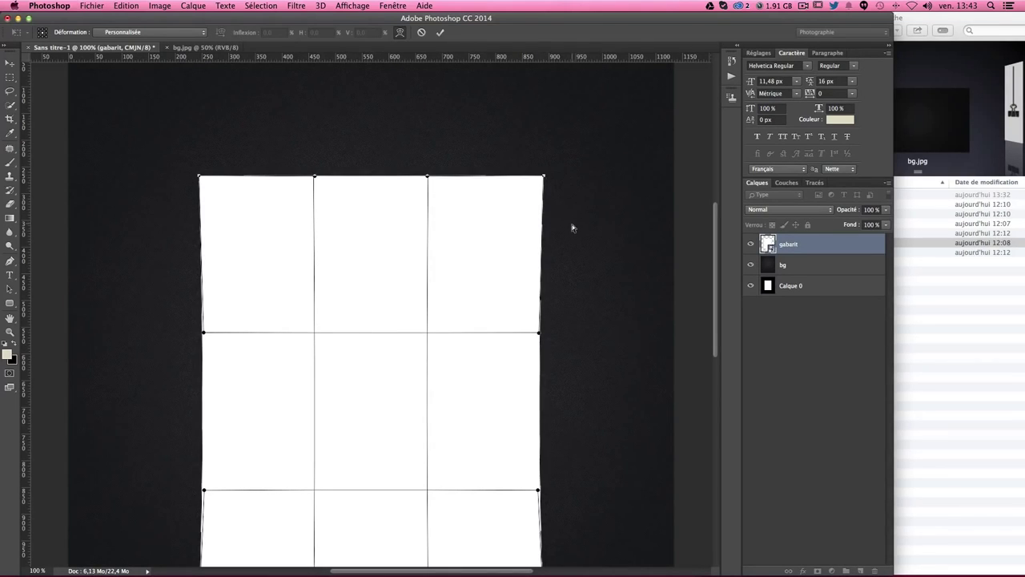
scroll(569, 226, "down", 3)
scroll(566, 233, "up", 1)
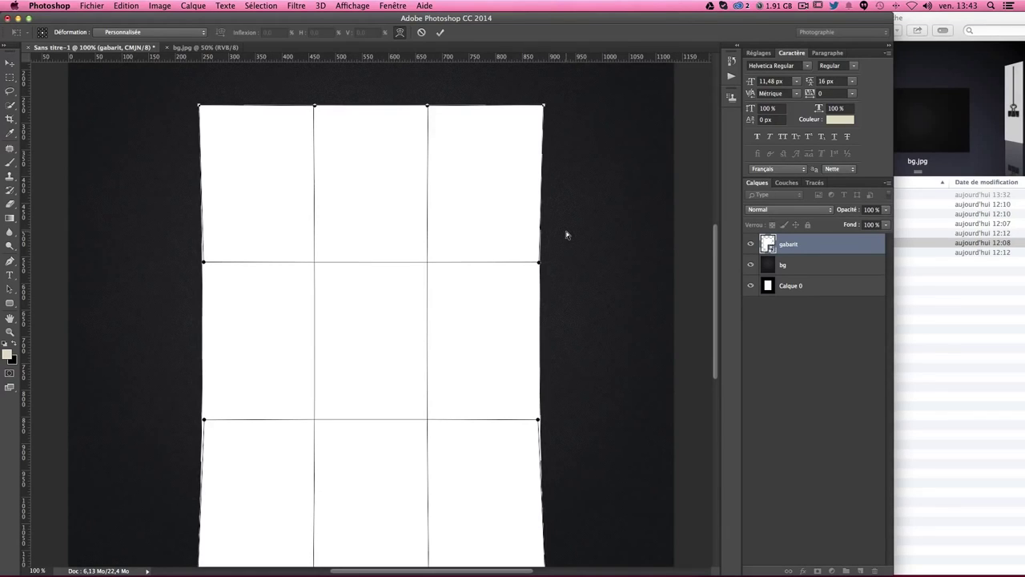
- Commit the warp on the paper and zoom out to see the whole page
left_click(440, 33)
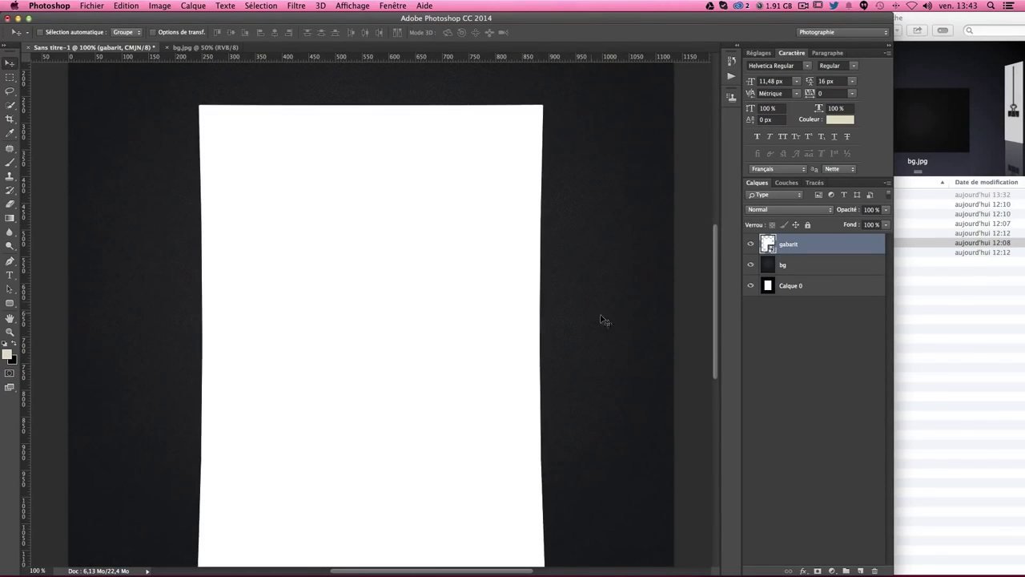
scroll(607, 320, "down", 2)
scroll(619, 321, "up", 3)
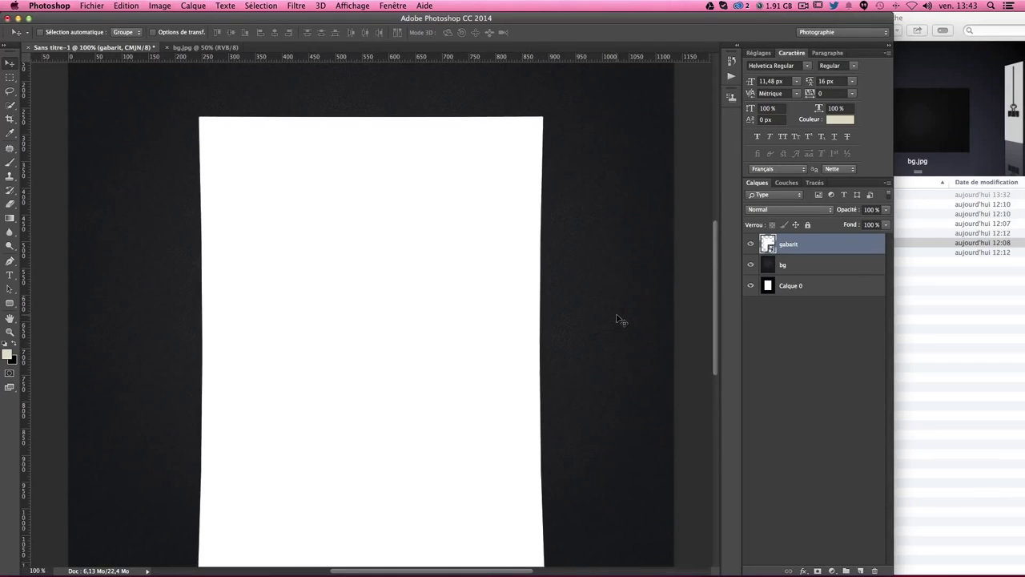
scroll(619, 321, "down", 2)
scroll(618, 321, "up", 2)
scroll(560, 324, "up", 1)
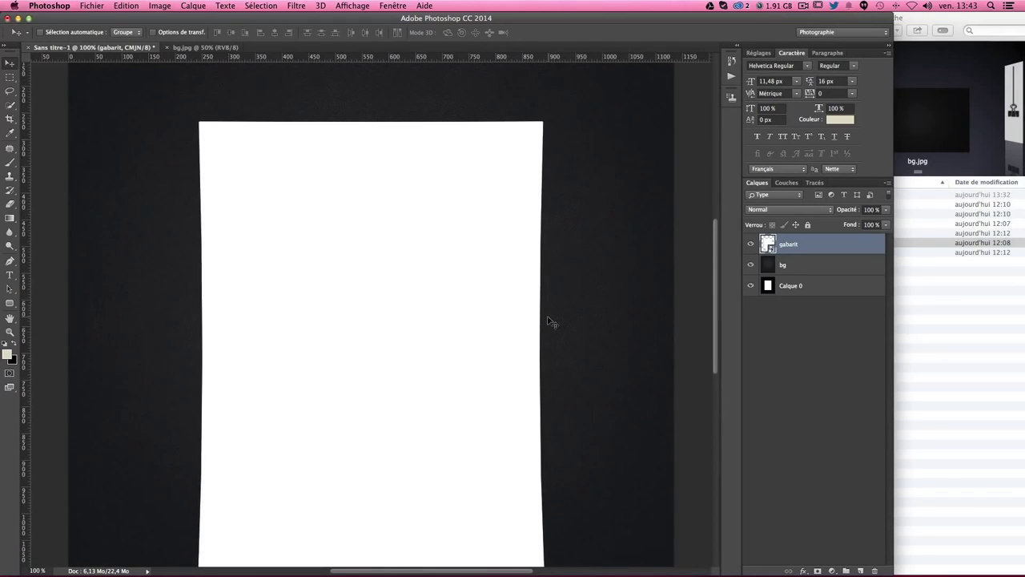
scroll(550, 322, "down", 1)
key("ctrl+minus")
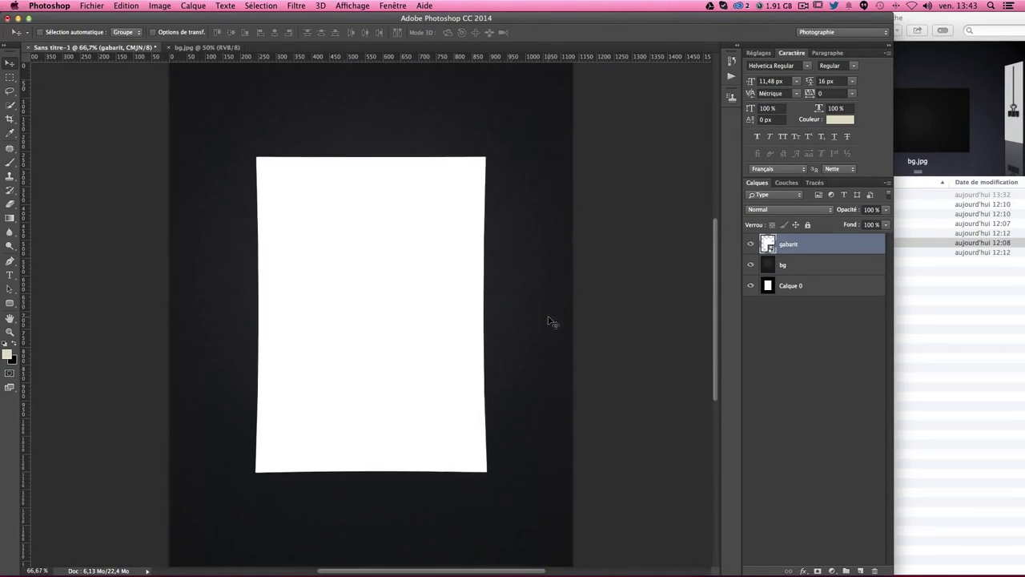
- Create a new layer named ombre1 just below gabarit
left_click(860, 570)
left_click_drag(789, 245, 791, 271)
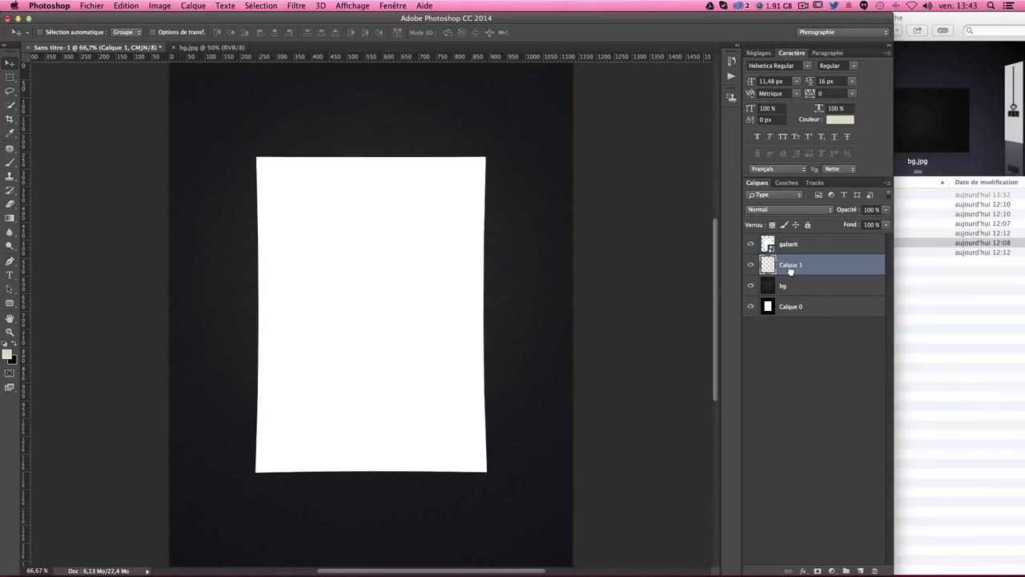
double_click(791, 265)
type("c")
type("1")
key("Return")
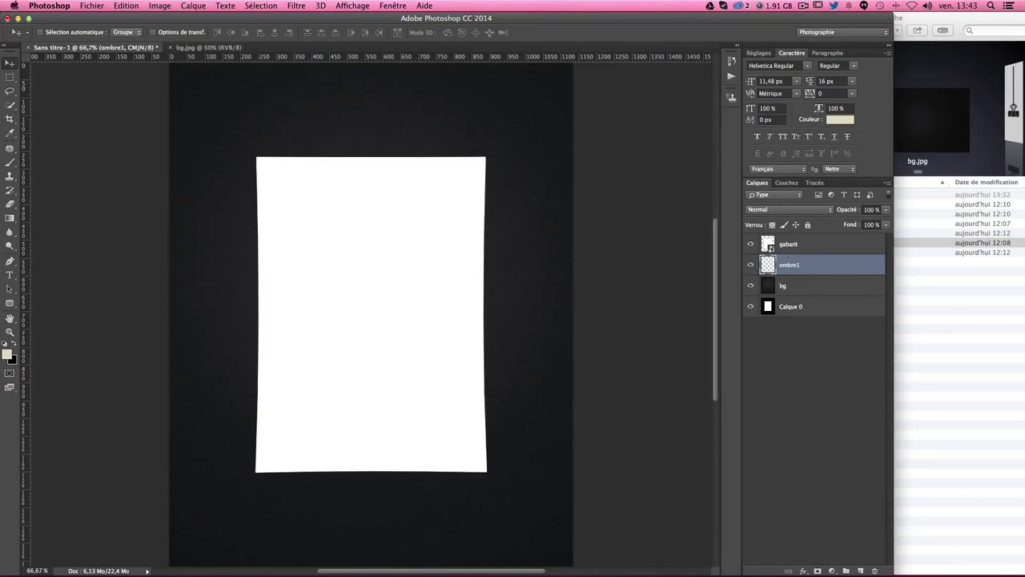
- Set the foreground colour to black and return to the Move tool
left_click(12, 343)
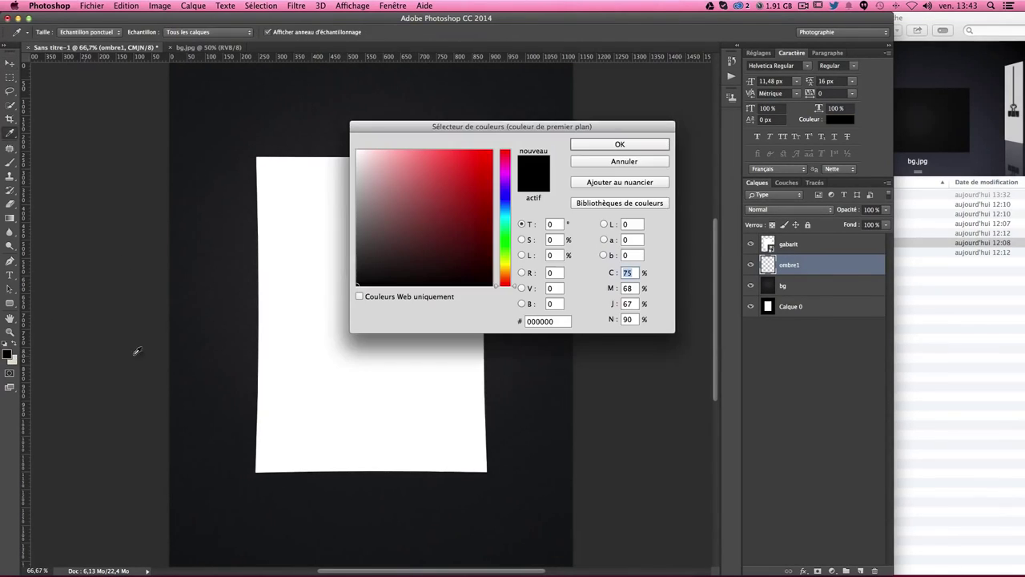
key("Return")
key("v")
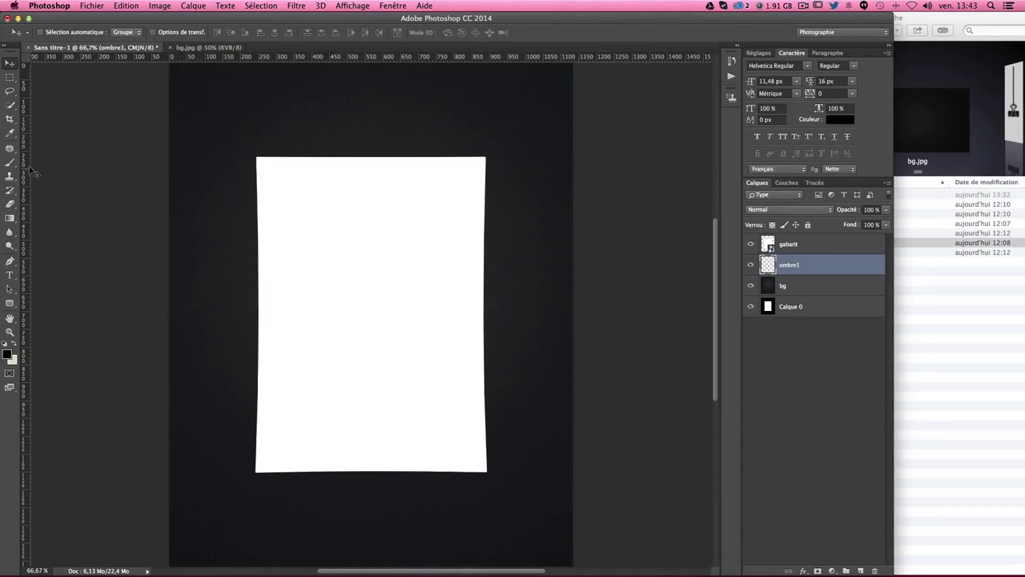
- Choose the Polygonal Lasso with a 20 px feather
left_click(11, 91)
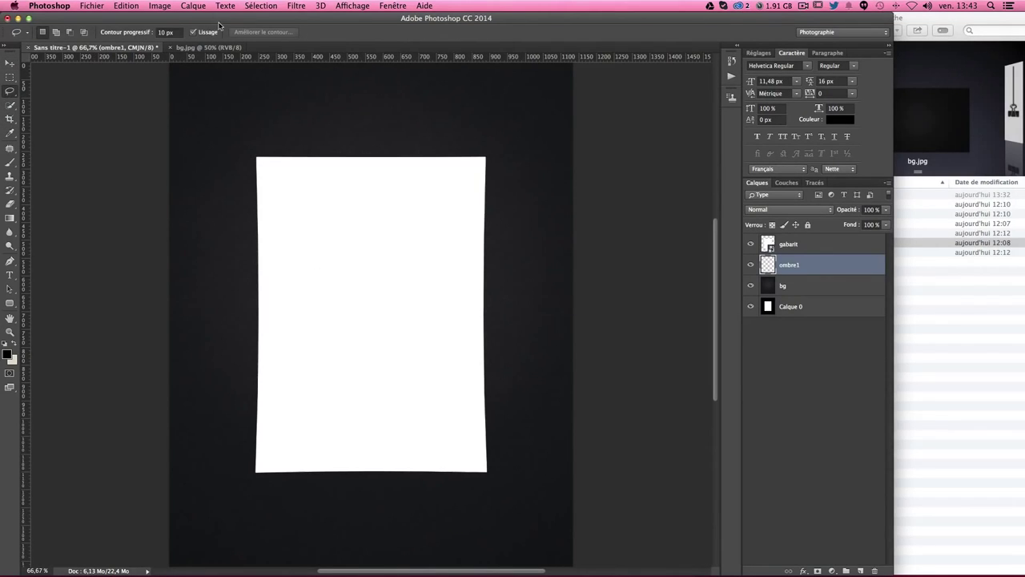
left_click(169, 32)
type("20")
key("Return")
- Outline a four-point shadow selection extending beyond the paper's top and left edges
left_click(459, 158)
left_click(226, 121)
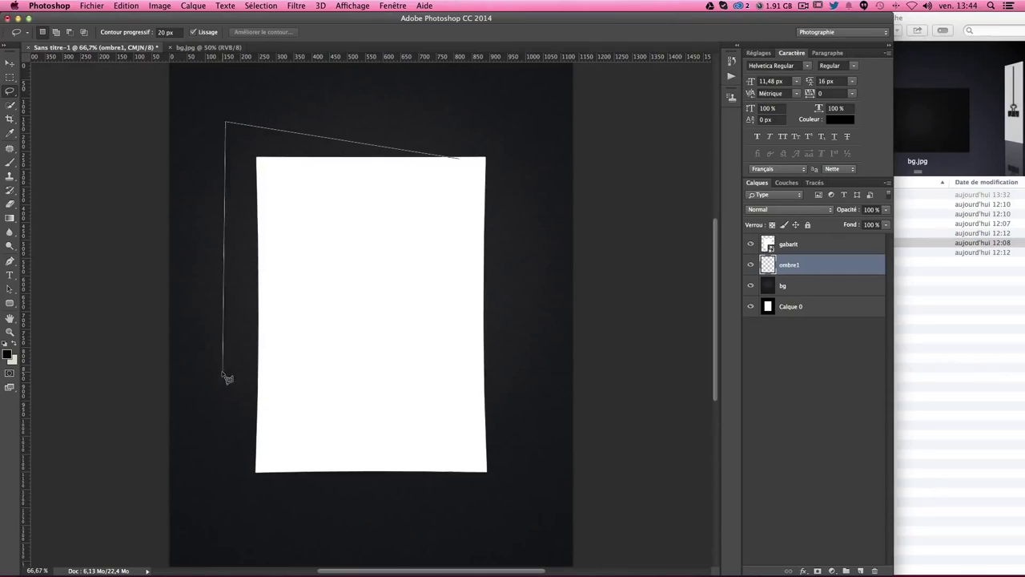
left_click(225, 436)
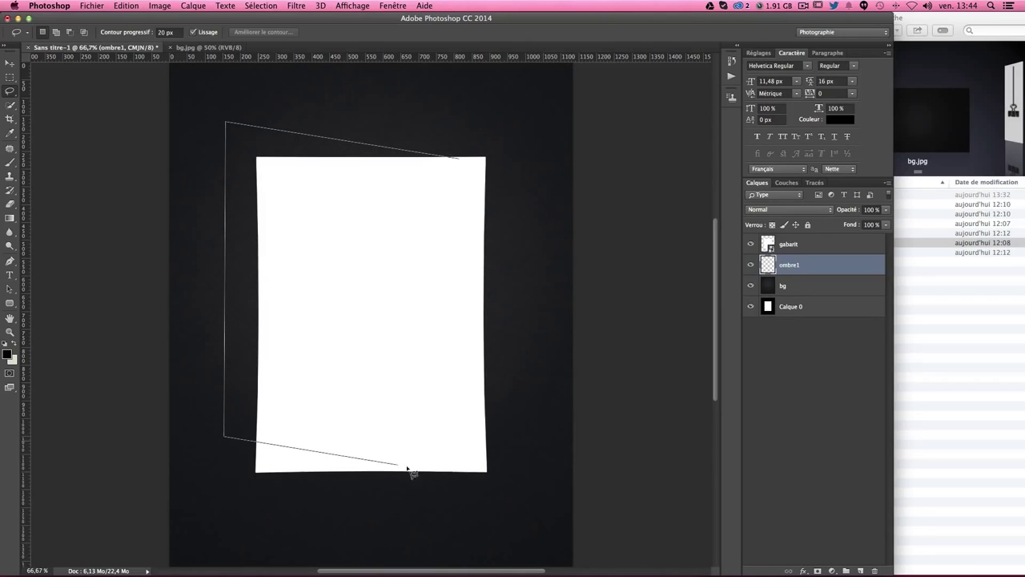
left_click(461, 471)
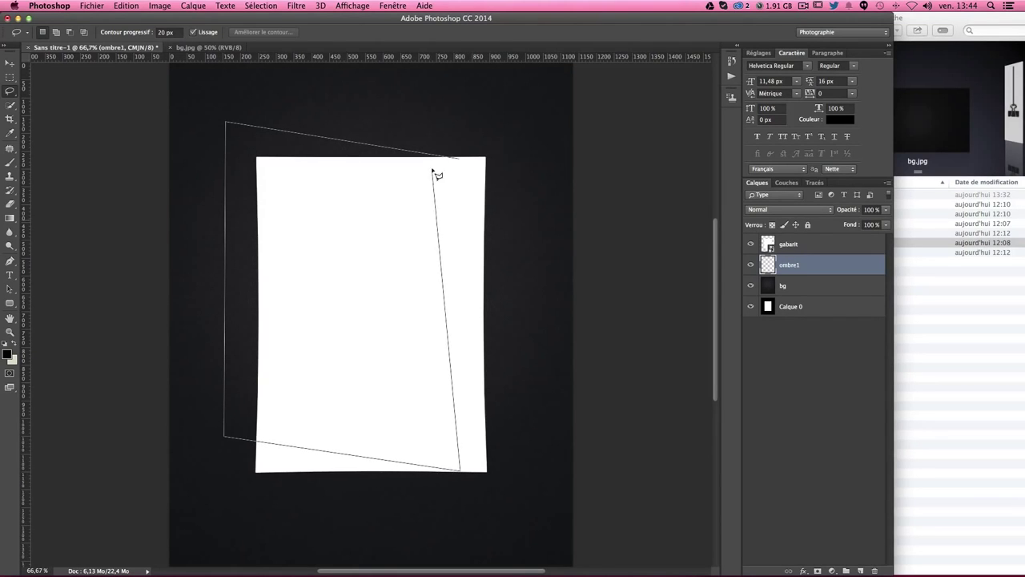
double_click(458, 159)
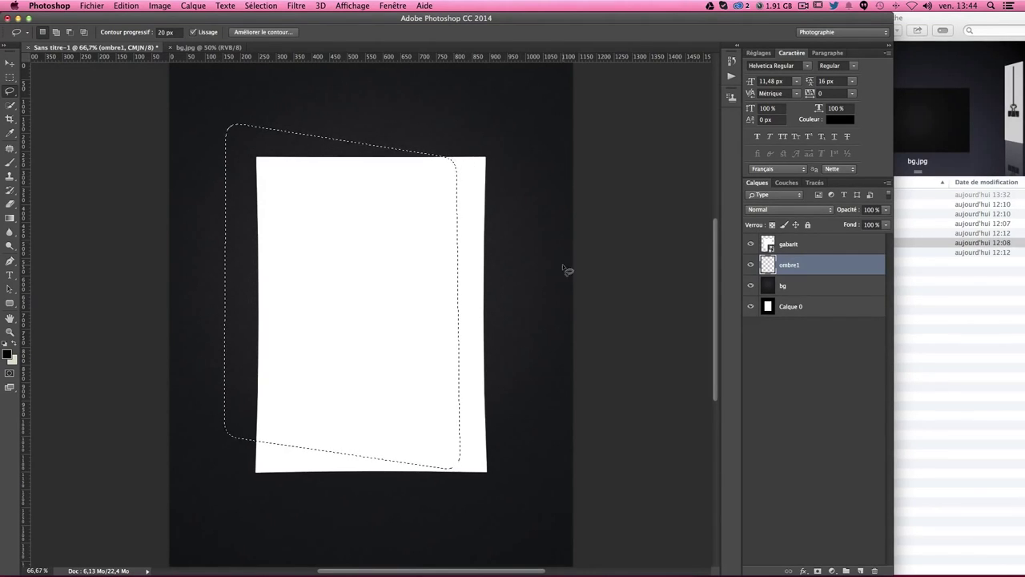
scroll(560, 276, "up", 2)
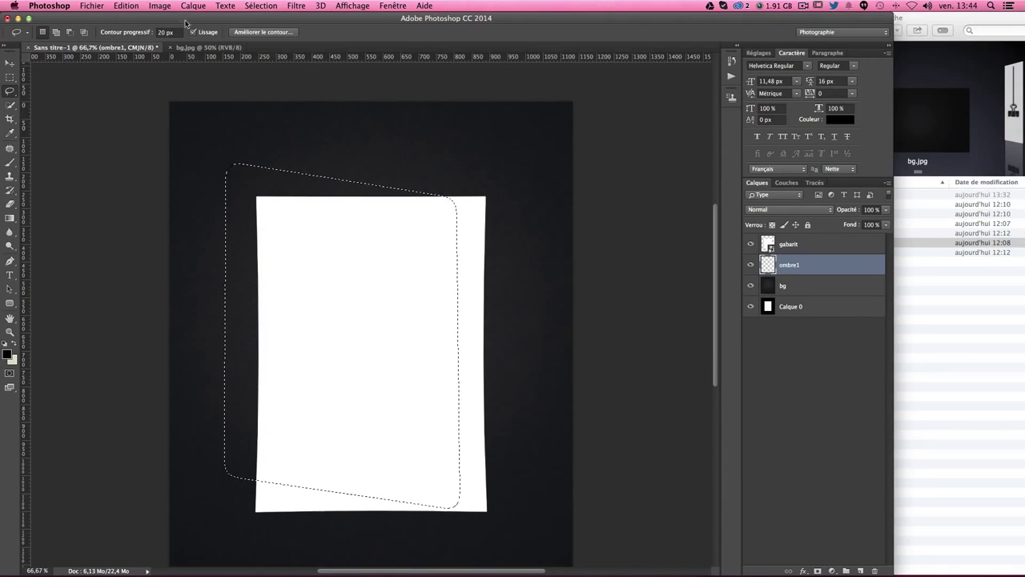
- Fill the feathered selection with black on ombre1 and deselect
left_click(125, 5)
left_click(127, 7)
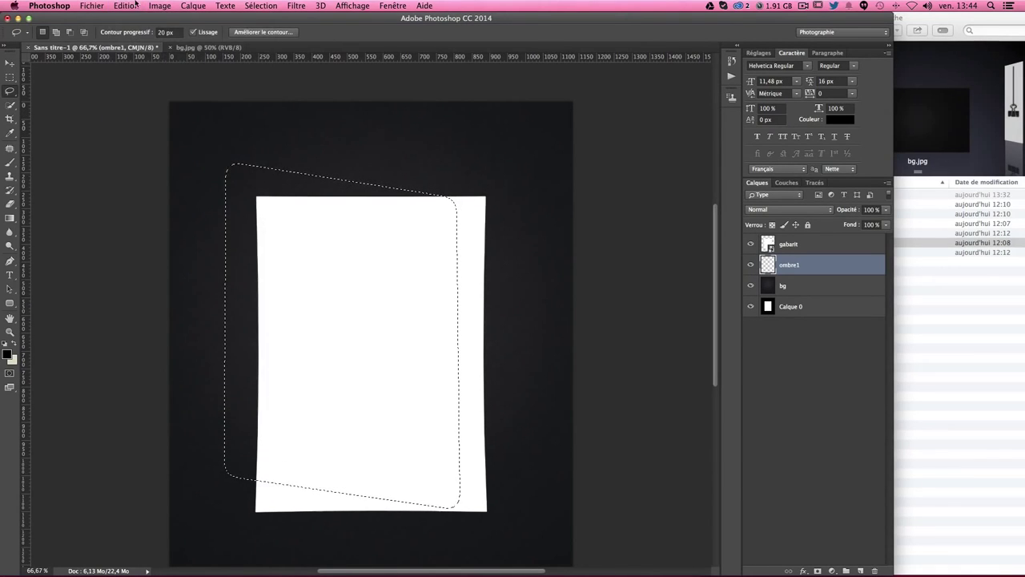
left_click(141, 166)
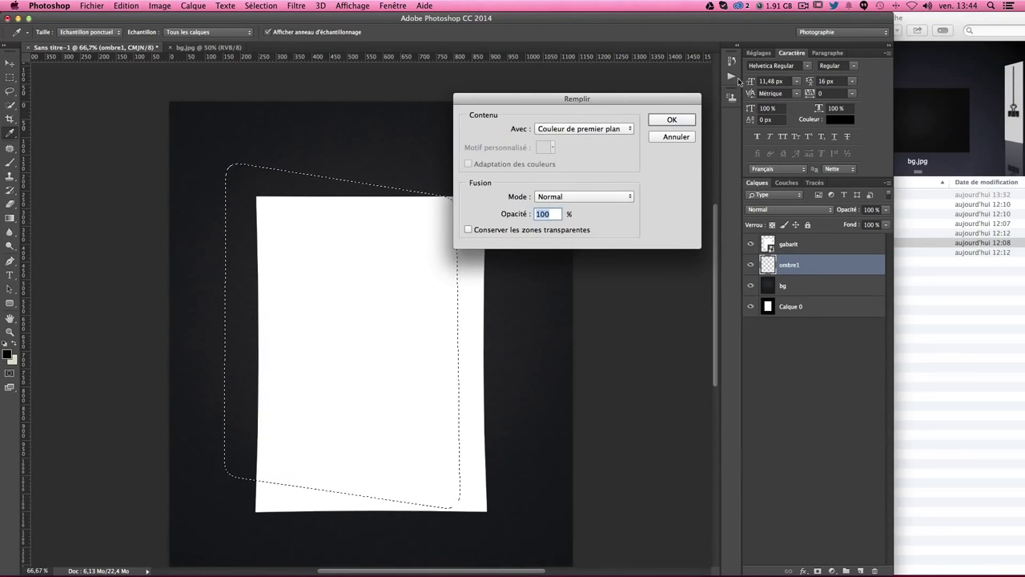
left_click(670, 122)
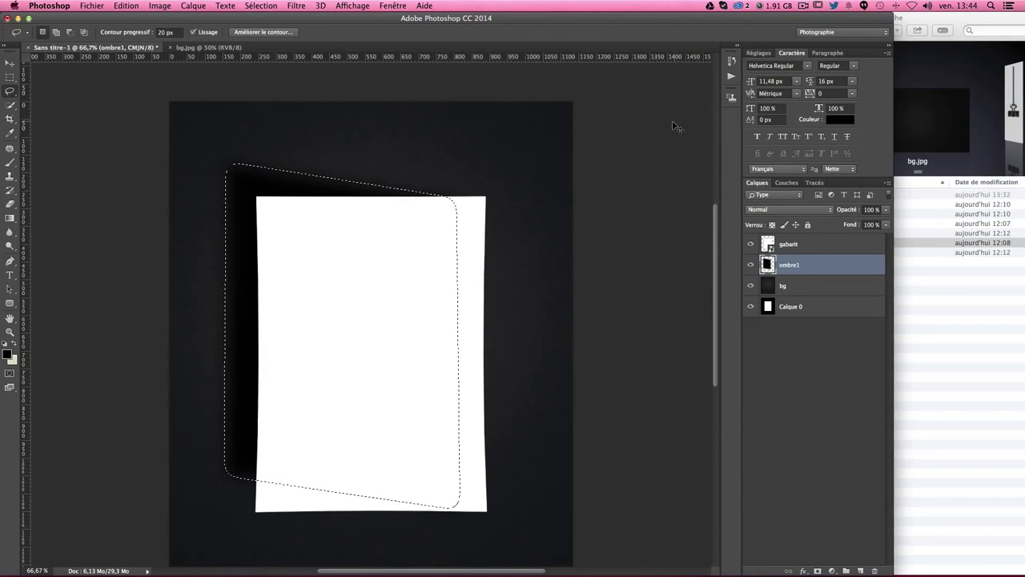
key("ctrl+d")
- Warp the ombre1 shadow: curve its top and left edges and stretch the bottom-left corner down
key("ctrl+t")
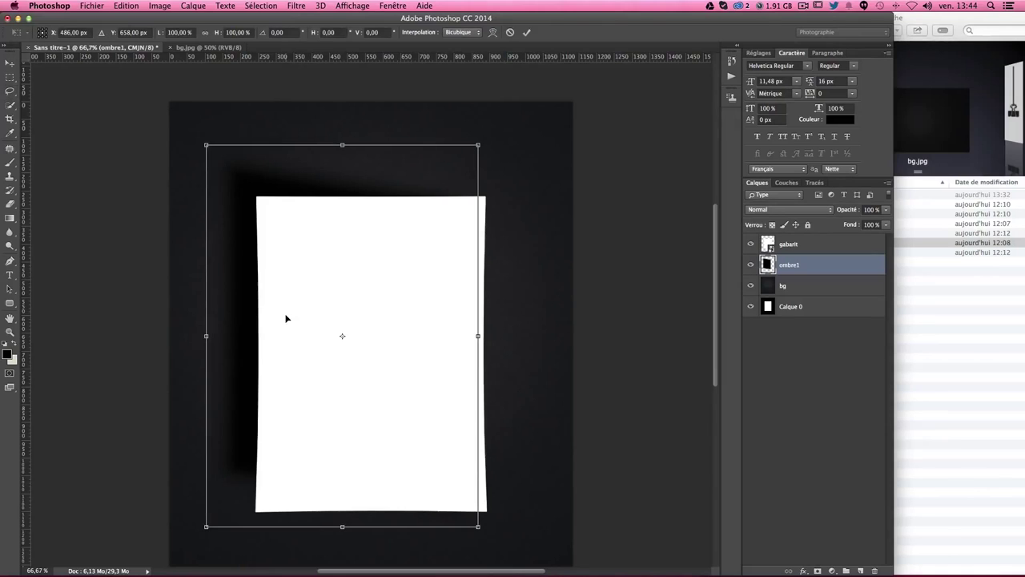
right_click(286, 318)
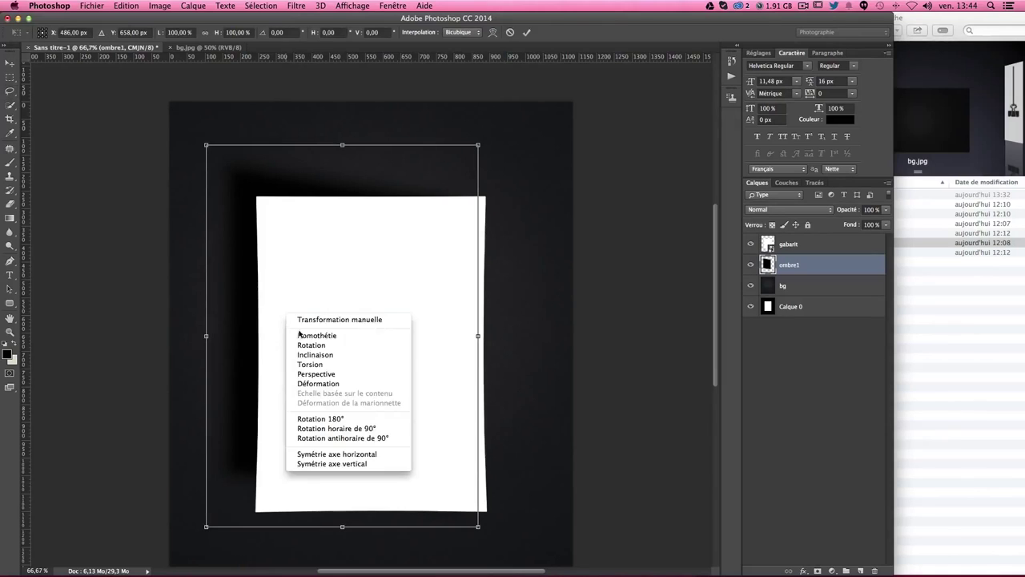
left_click(334, 384)
left_click_drag(206, 526, 195, 558)
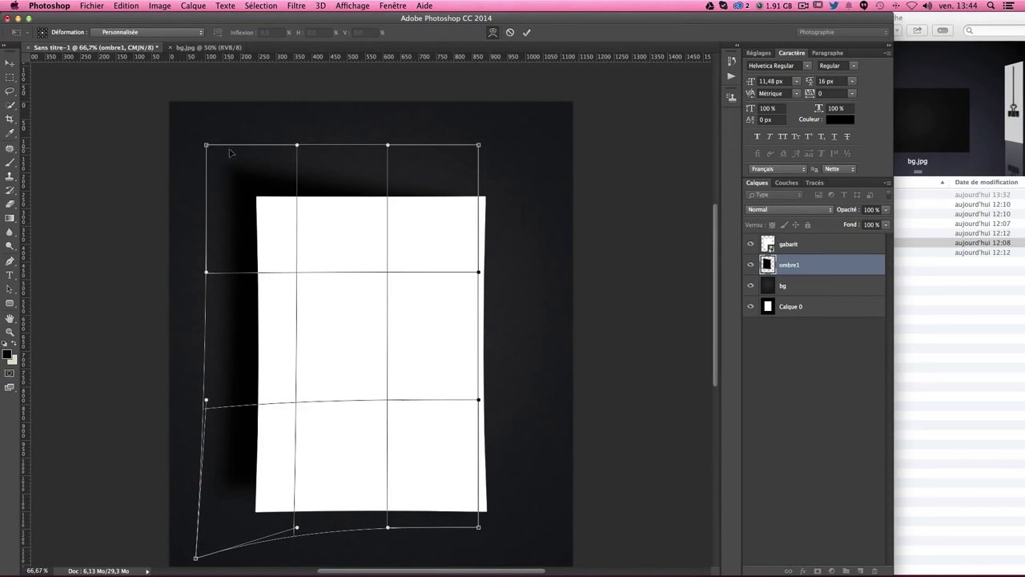
mouse_move(356, 153)
left_mouse_down()
mouse_move(350, 162)
mouse_move(362, 164)
left_mouse_up()
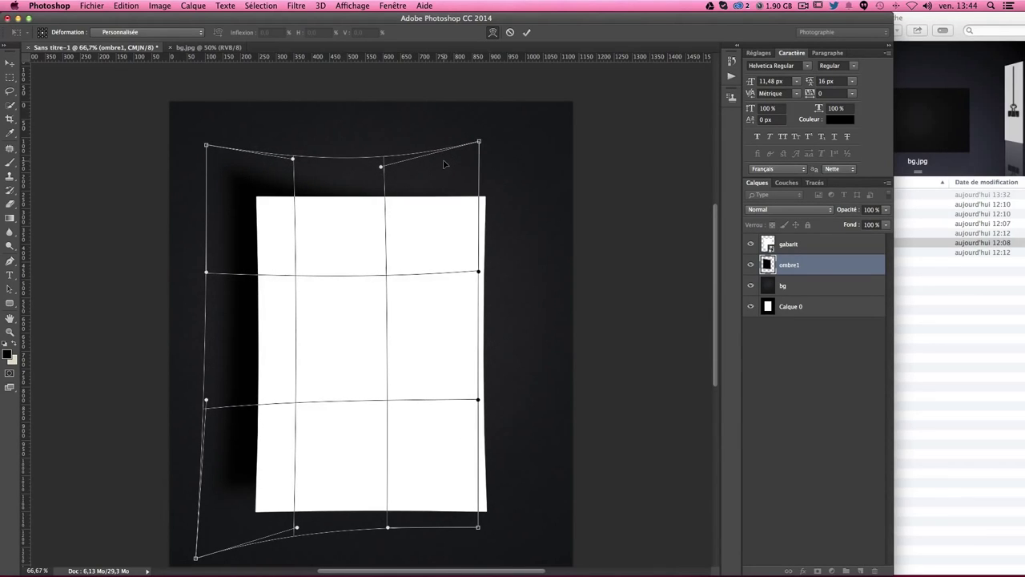
left_click_drag(230, 346, 236, 343)
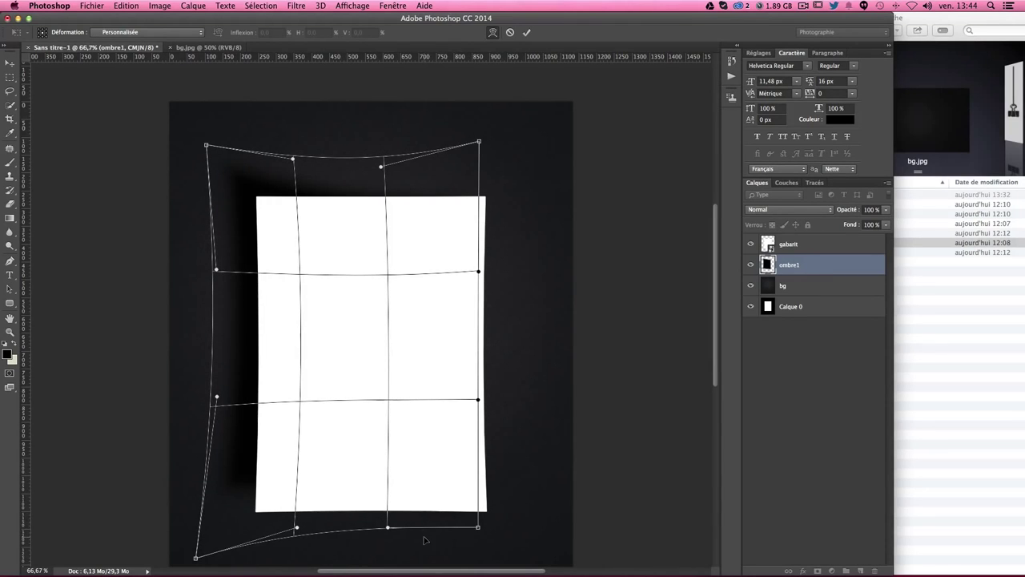
left_click_drag(464, 529, 463, 541)
left_click_drag(195, 558, 189, 565)
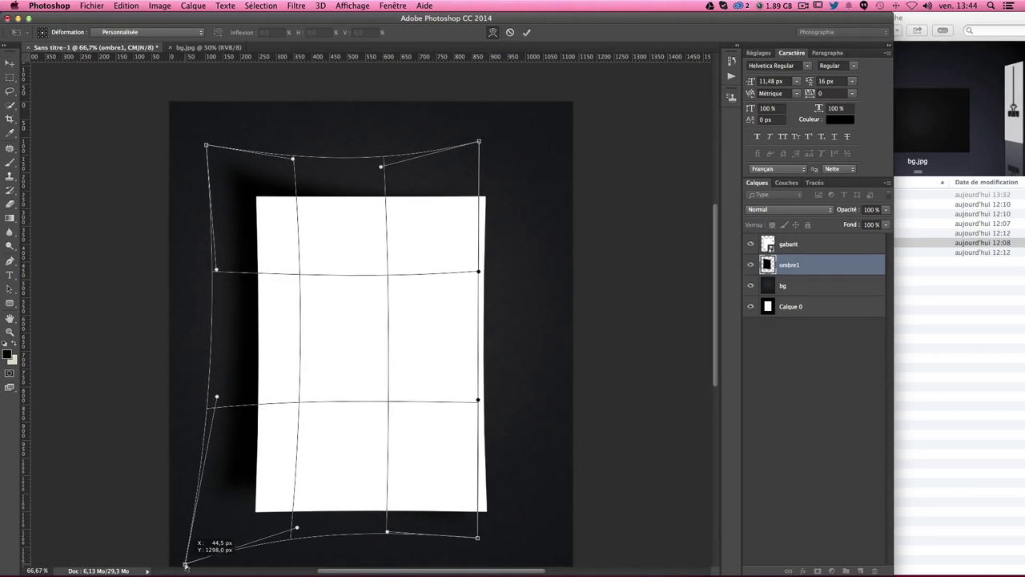
key("Return")
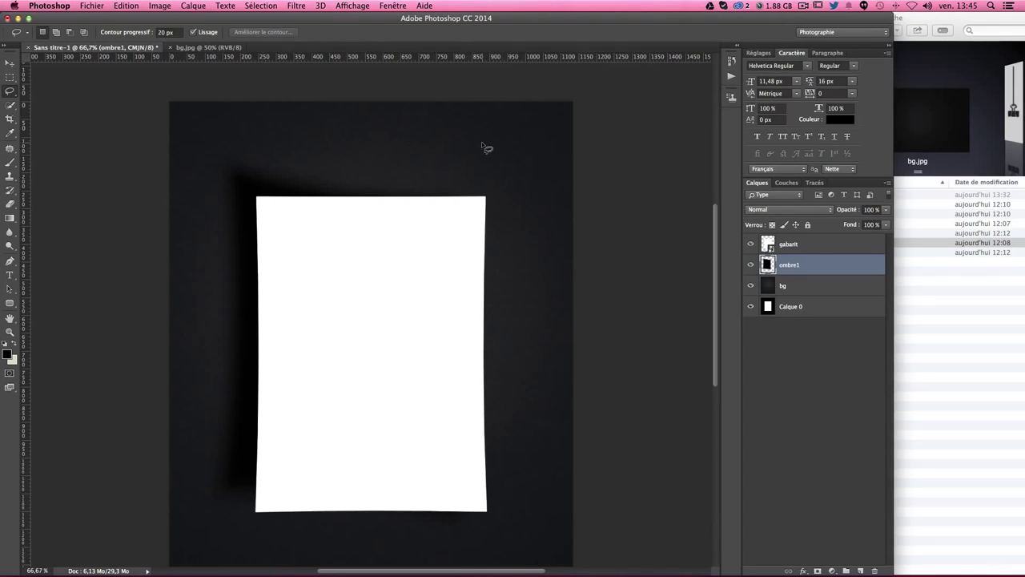
- Soften the ombre1 shadow with a Gaussian blur (Flou gaussien) of about 40.2 px radius
left_click(294, 8)
mouse_move(301, 153)
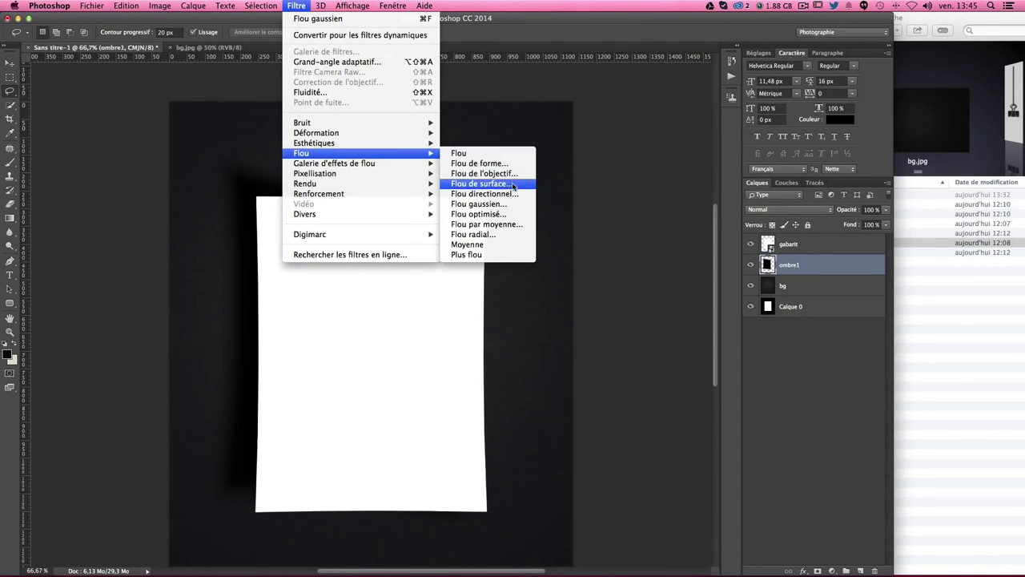
left_click(513, 194)
key("Return")
left_click(303, 7)
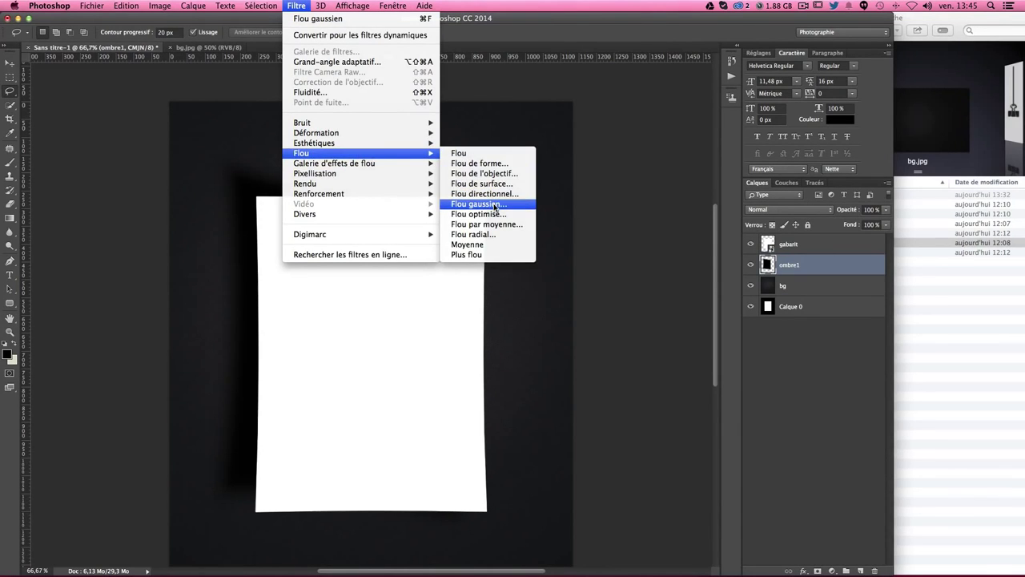
left_click(495, 207)
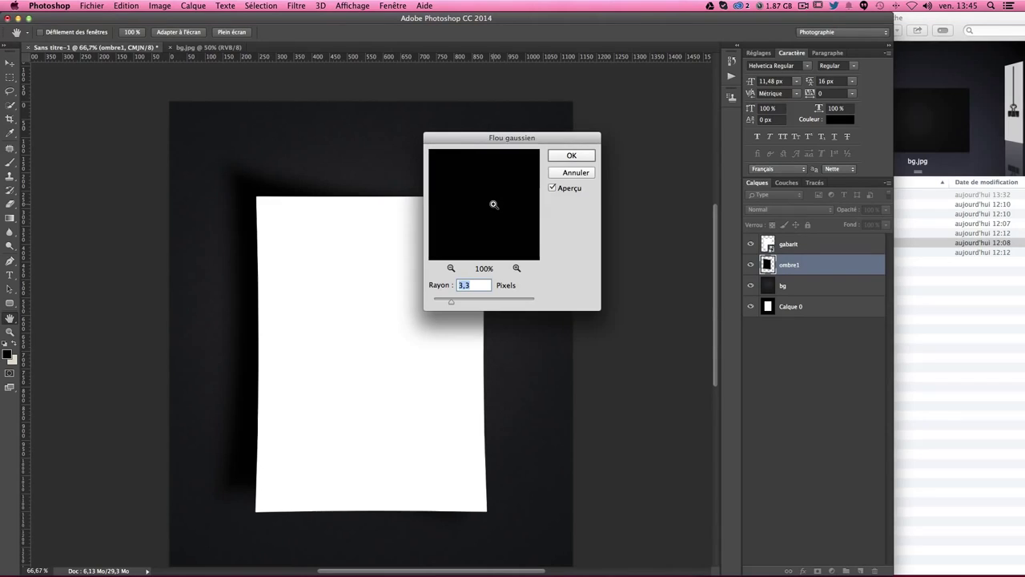
key("super+1")
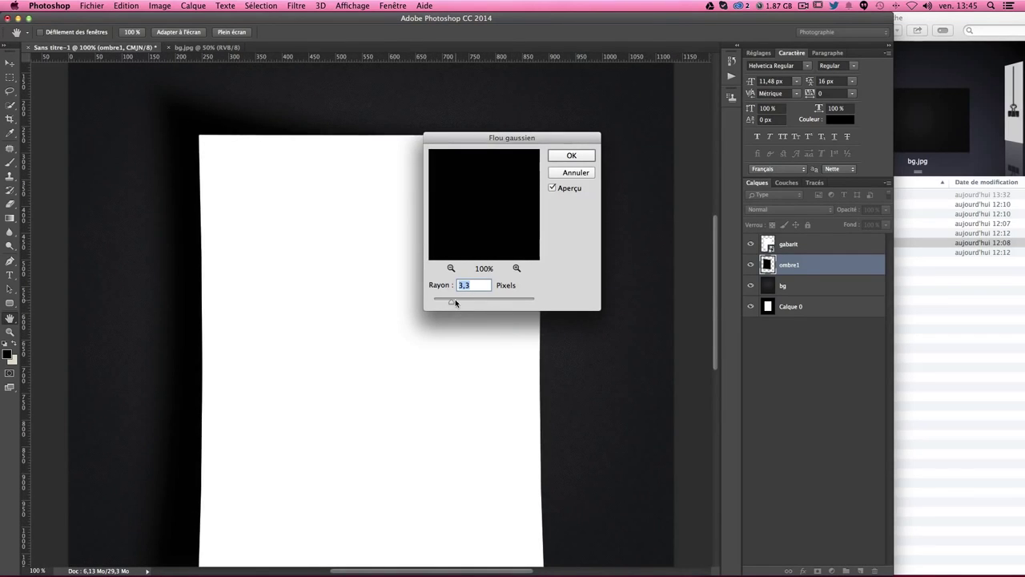
left_click_drag(455, 302, 481, 303)
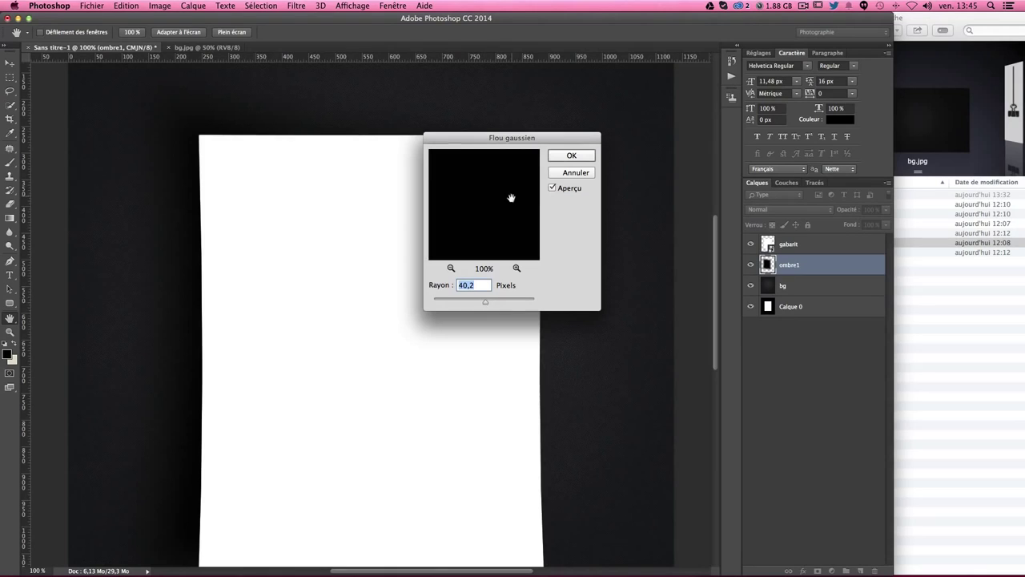
left_click(567, 157)
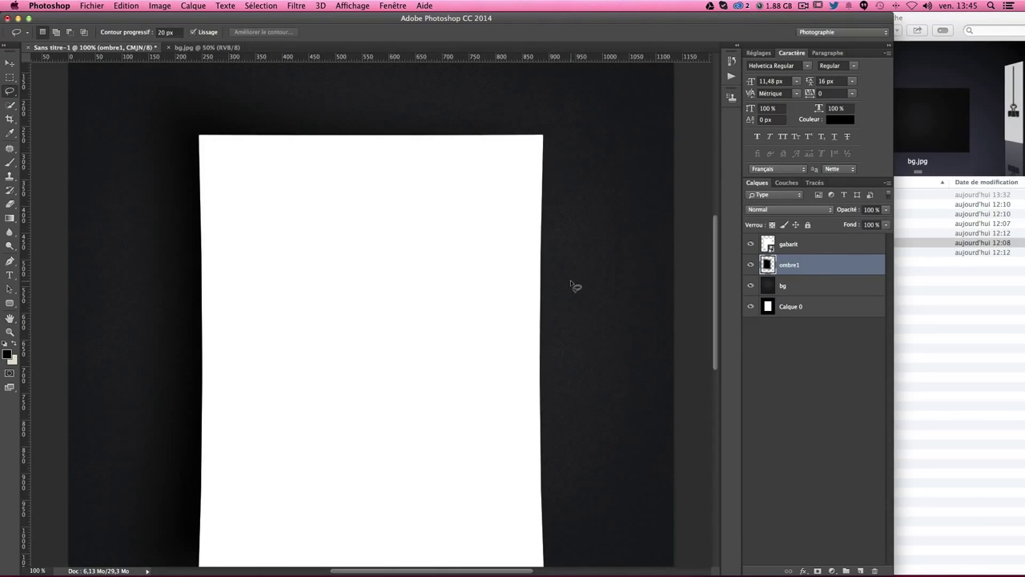
key("super+minus")
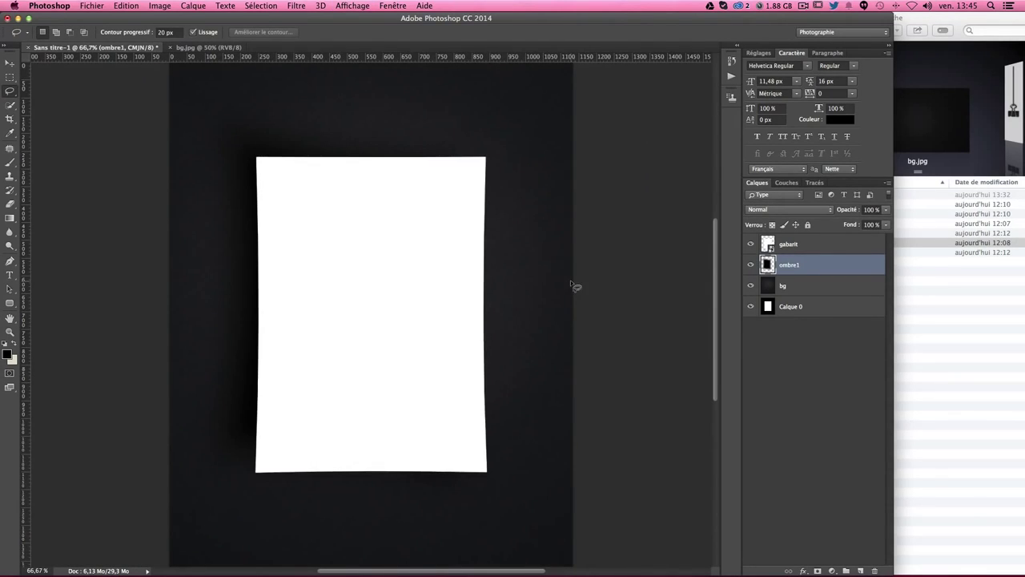
- Set ombre1 to 80% opacity and Alt-drag a duplicate, ombre1 copie, downward
left_click(884, 212)
type("80")
key("Return")
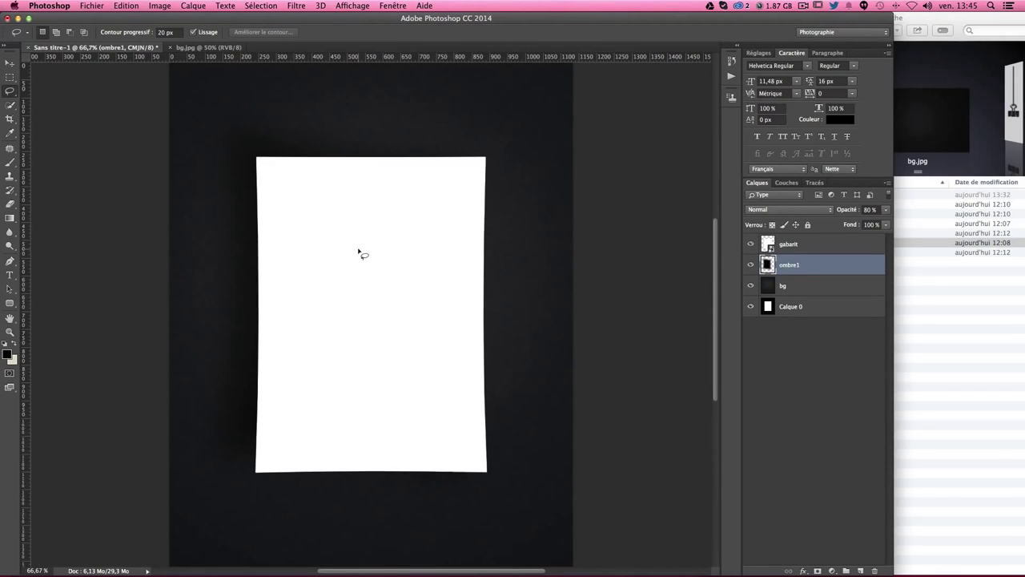
mouse_move(359, 252)
left_mouse_down()
mouse_move(326, 313)
mouse_move(314, 279)
left_mouse_up()
- Set the ombre1 copie shadow to 50% opacity and nudge it into place
key("5")
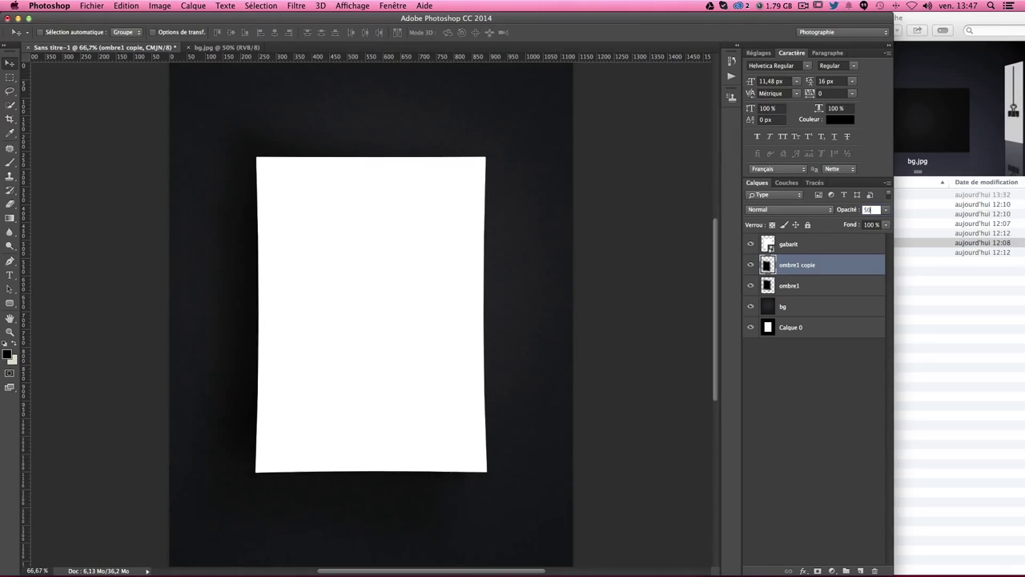
key("Return")
left_click_drag(355, 359, 343, 374)
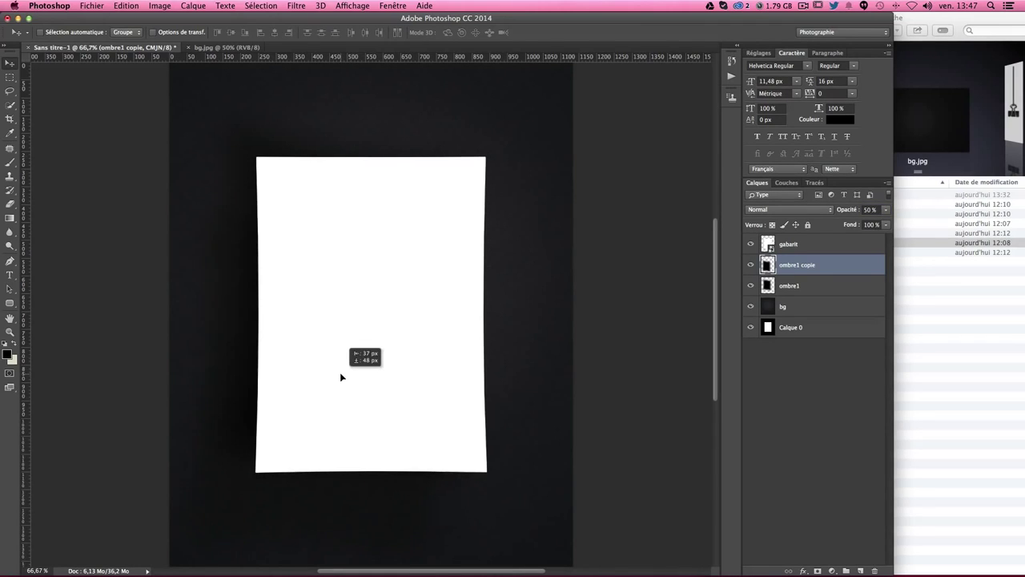
- Warp ombre1 copie to curve behind the paper's lower left, raising its bottom edge
key("ctrl+t")
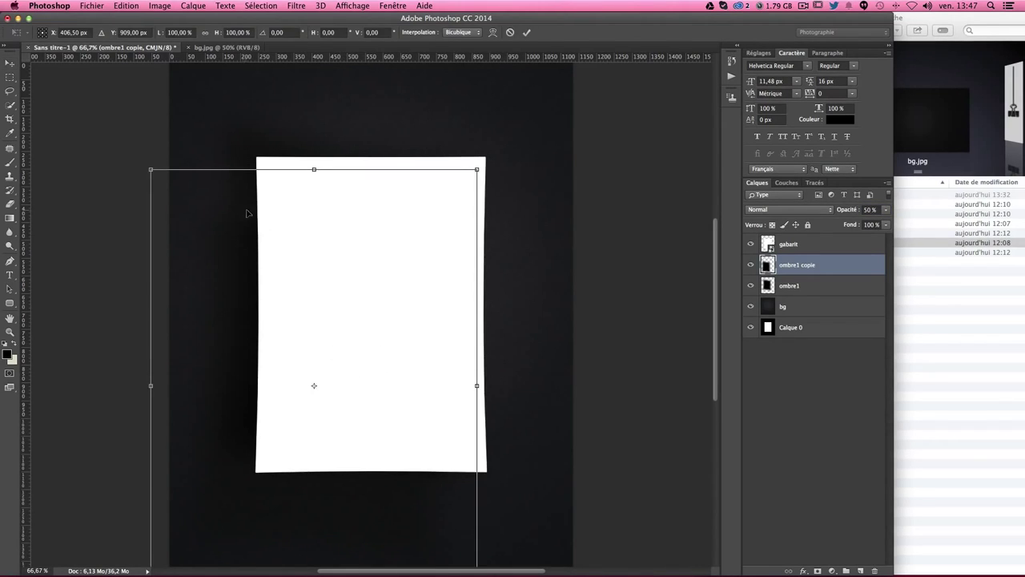
right_click(251, 229)
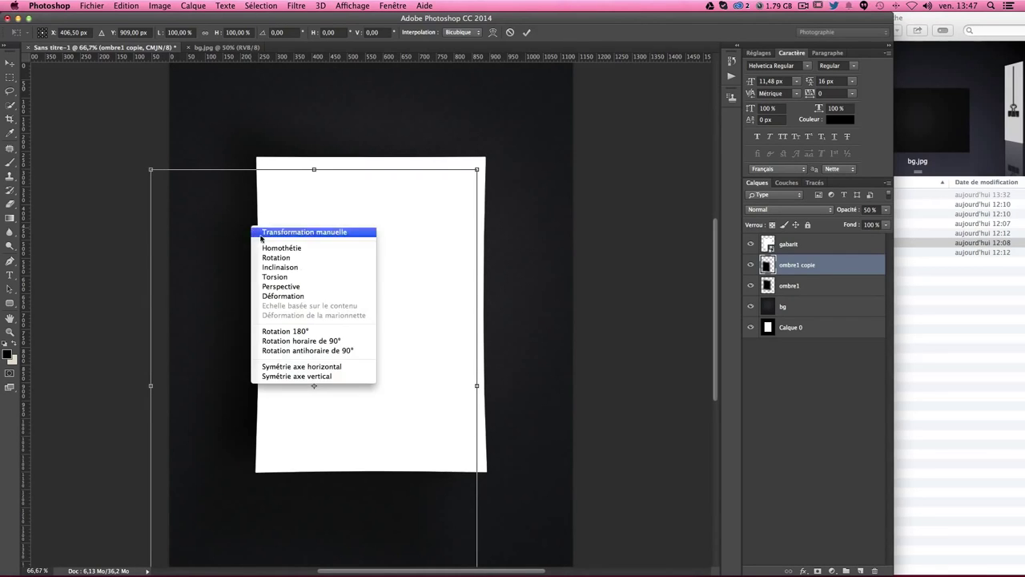
left_click(323, 306)
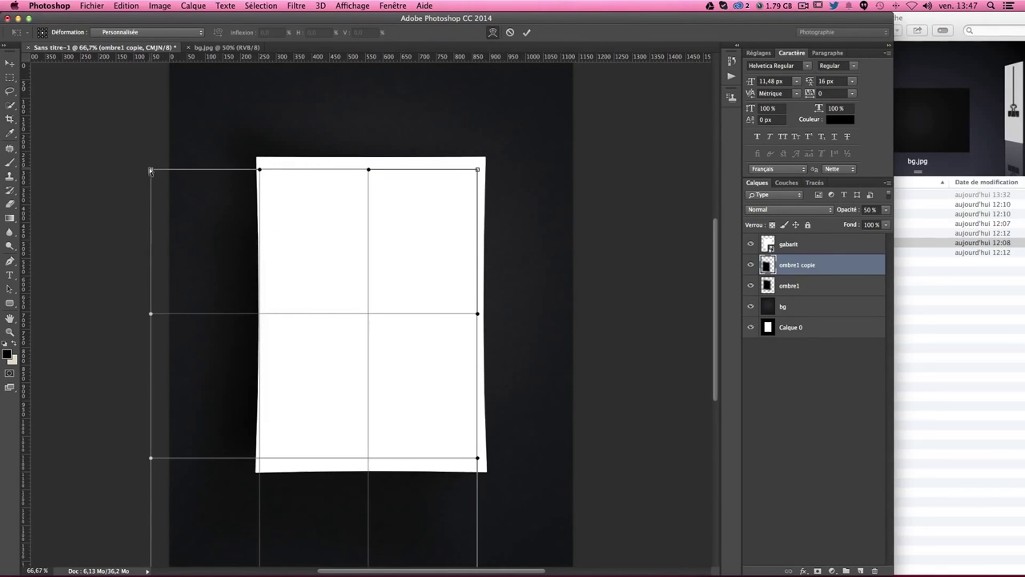
left_click_drag(150, 170, 183, 208)
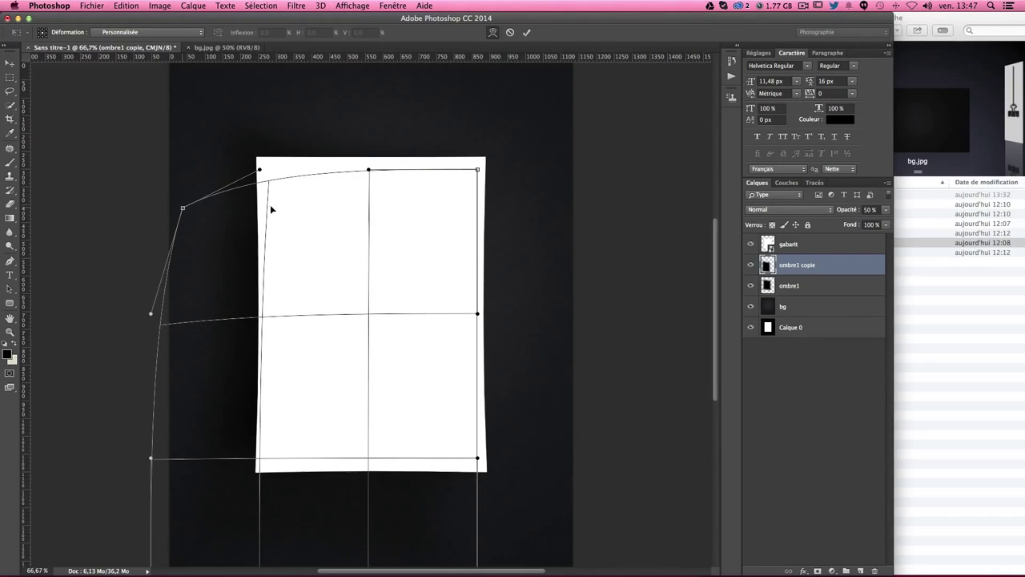
left_click_drag(343, 173, 321, 201)
scroll(418, 301, "down", 5)
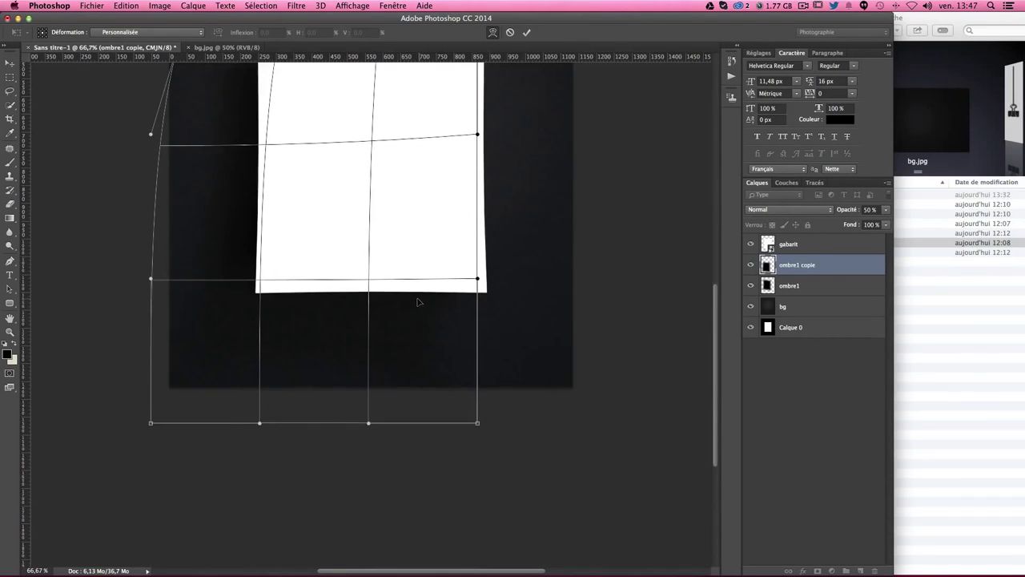
left_click_drag(162, 216, 205, 223)
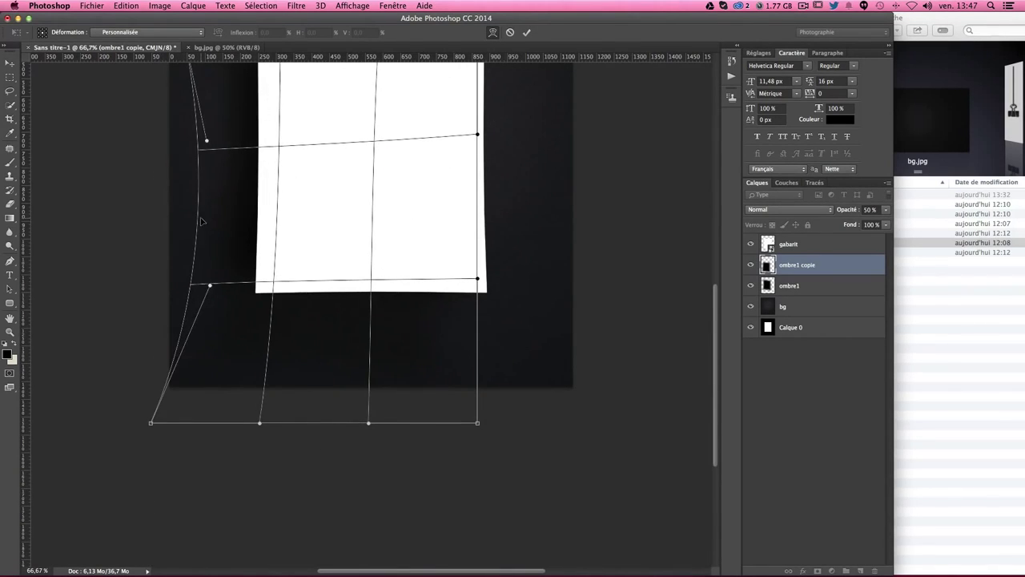
mouse_move(370, 423)
left_mouse_down()
mouse_move(373, 388)
mouse_move(348, 372)
left_mouse_up()
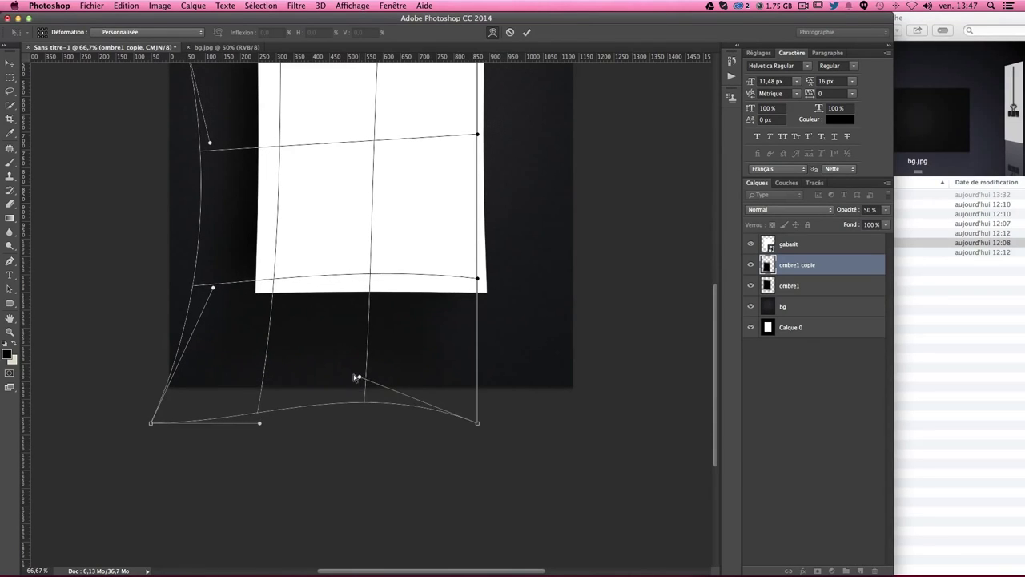
left_click_drag(478, 423, 442, 378)
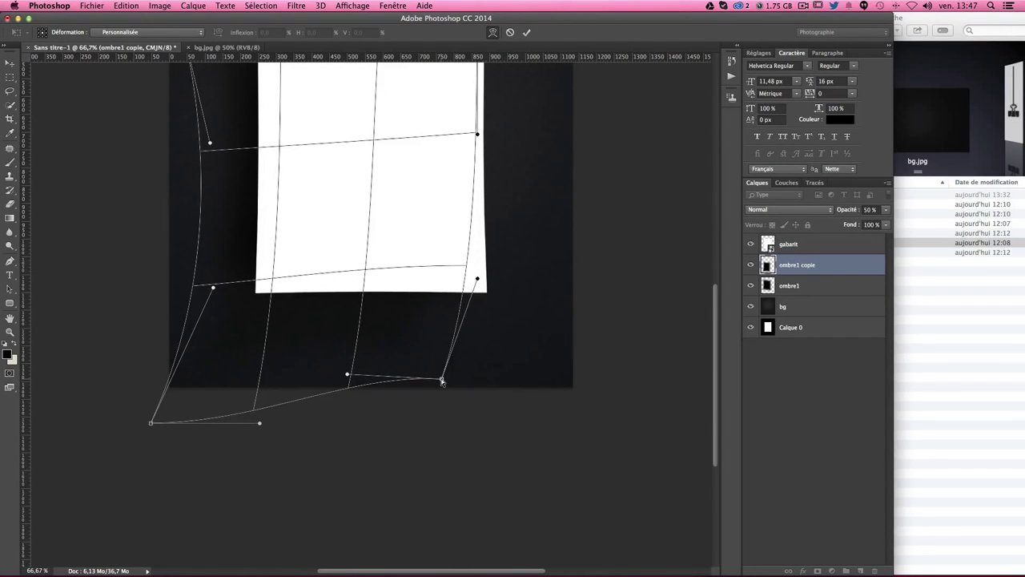
key("Return")
scroll(463, 376, "up", 4)
scroll(463, 378, "up", 2)
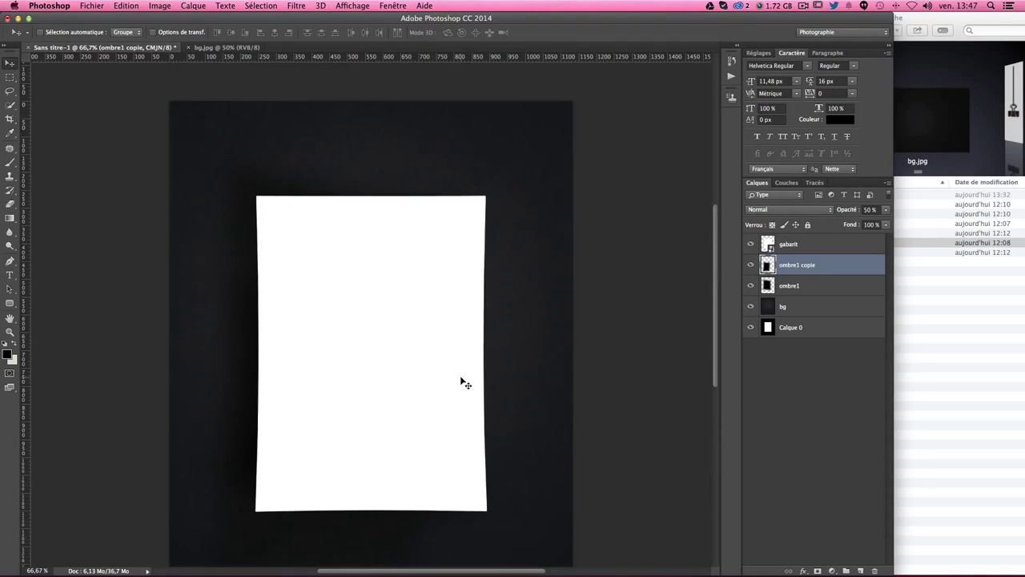
- Nudge the original ombre1 shadow and warp its top-left edge downward
left_click(794, 288)
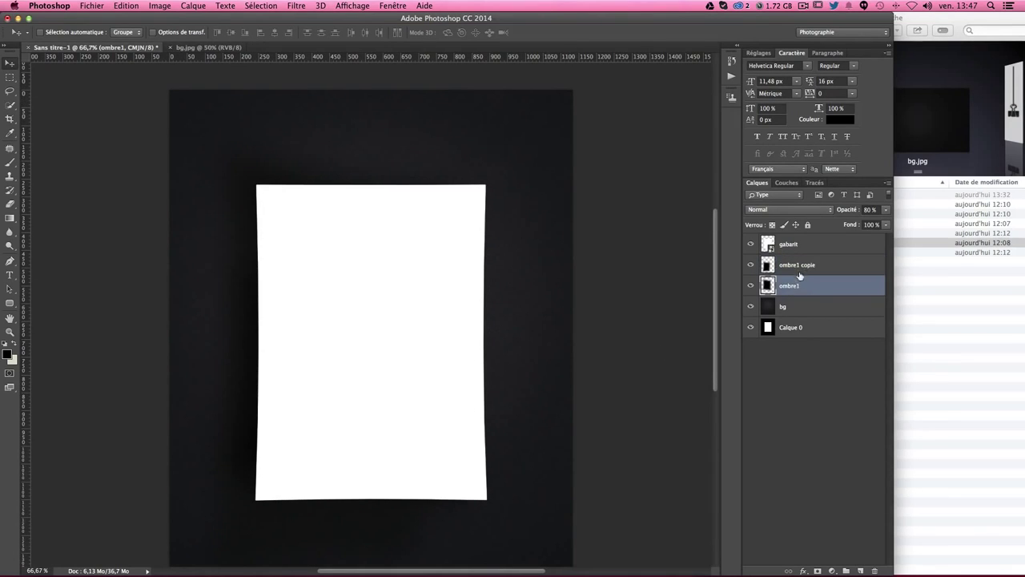
left_click_drag(416, 298, 410, 295)
key("ctrl+t")
right_click(305, 200)
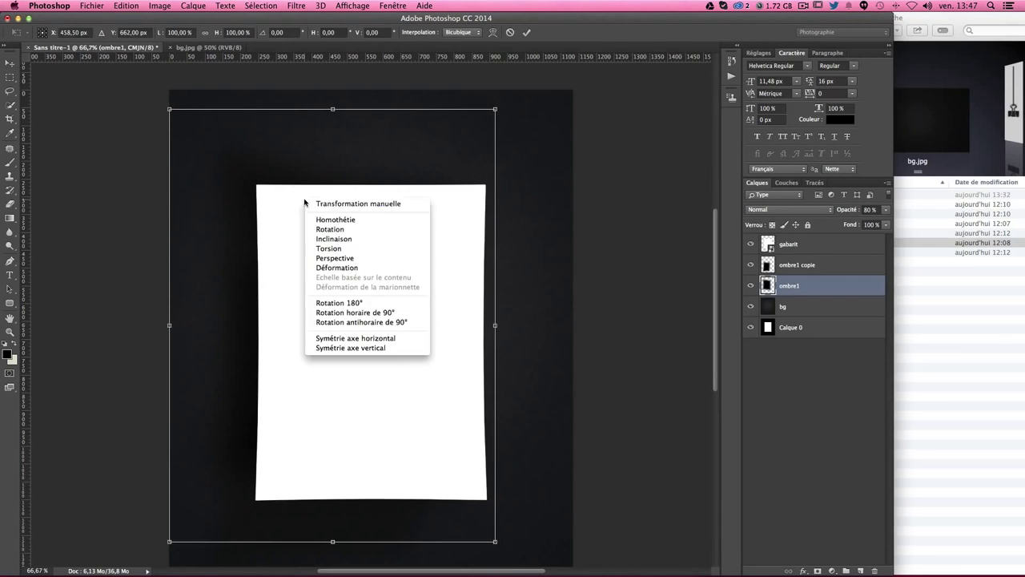
left_click(366, 269)
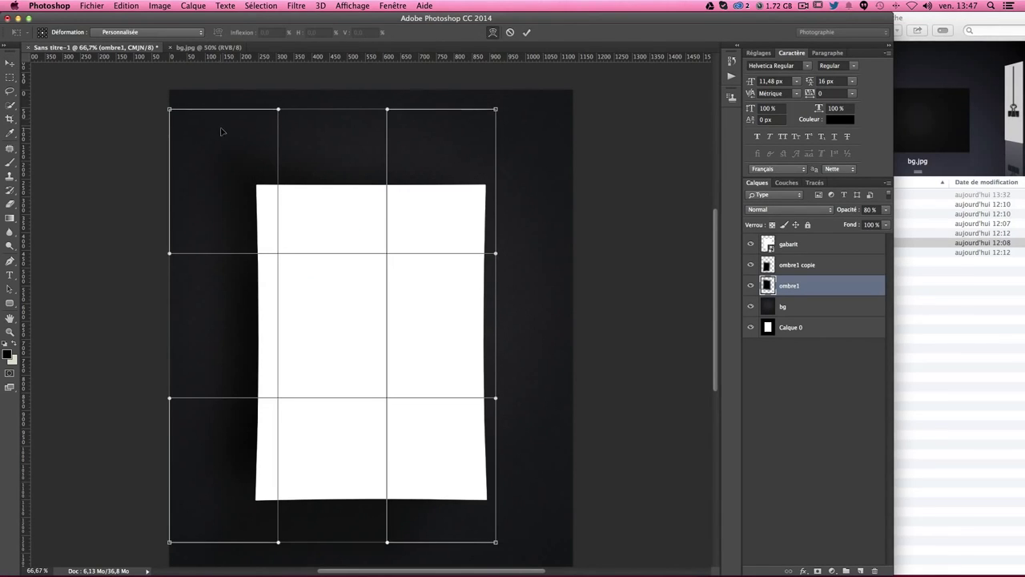
left_click_drag(182, 113, 186, 139)
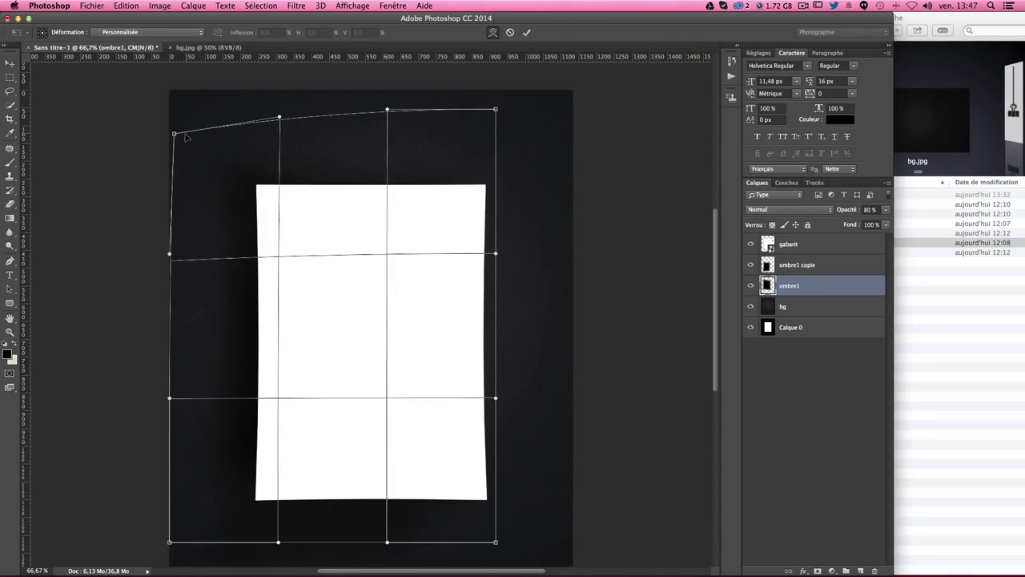
left_click_drag(286, 126, 273, 145)
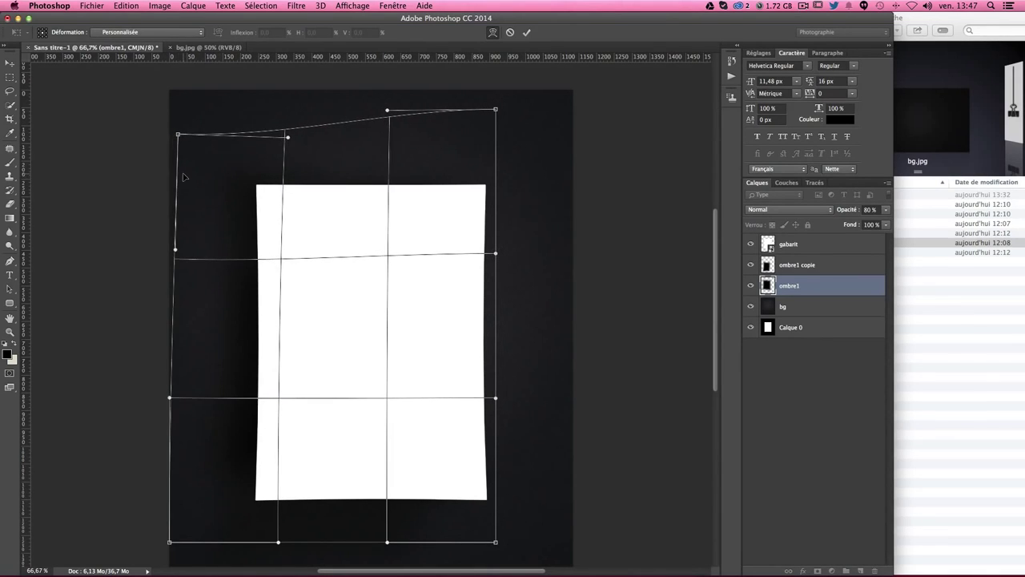
key("Return")
- Check the result and select the bg background layer
scroll(515, 338, "down", 3)
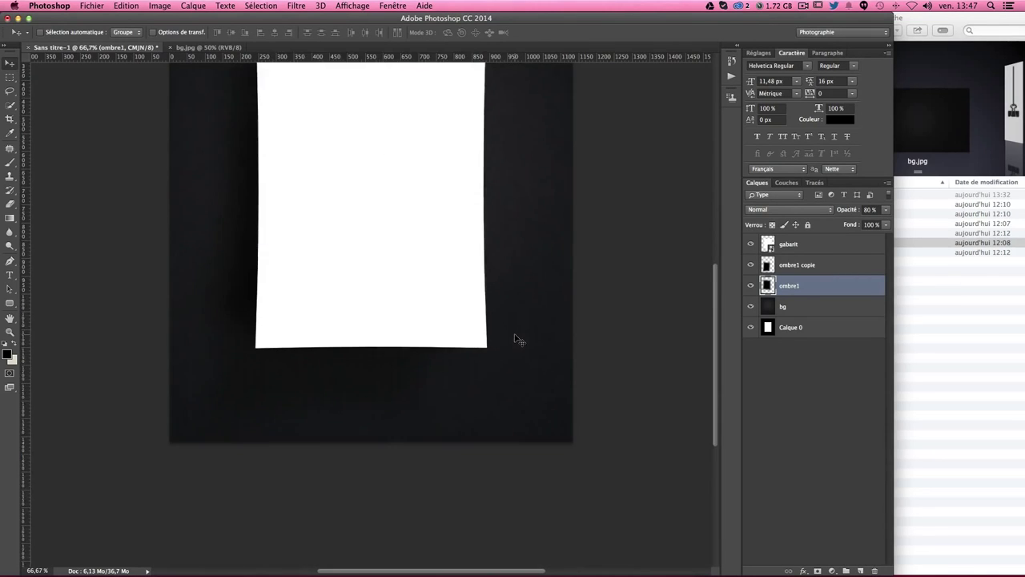
scroll(515, 340, "up", 2)
scroll(537, 352, "up", 1)
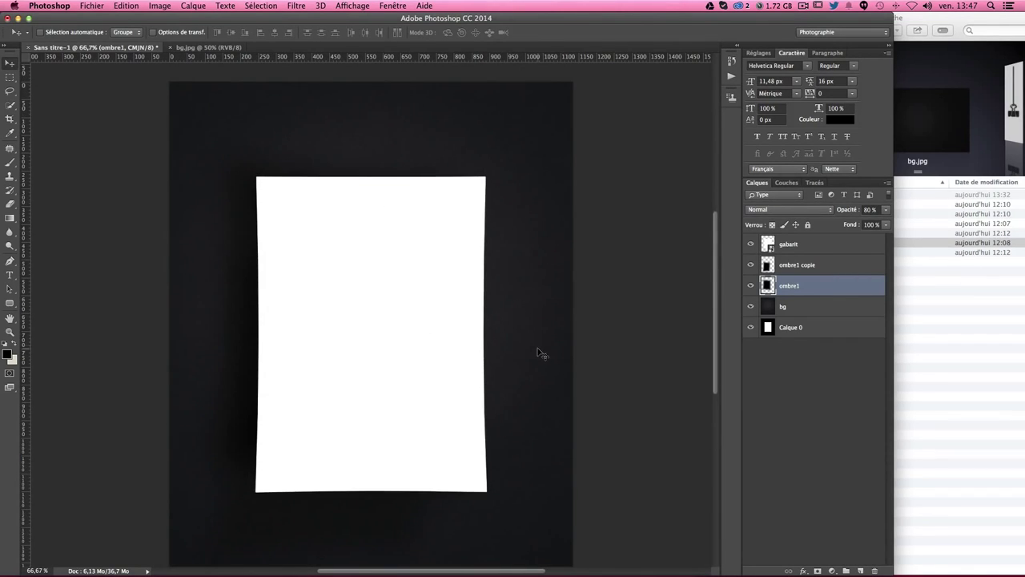
scroll(542, 354, "down", 1)
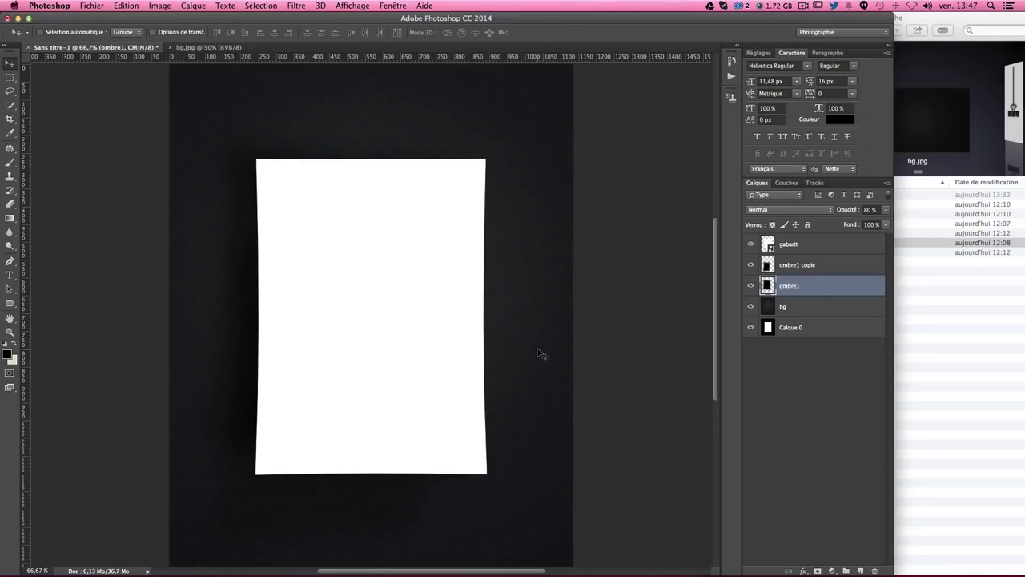
left_click(788, 312)
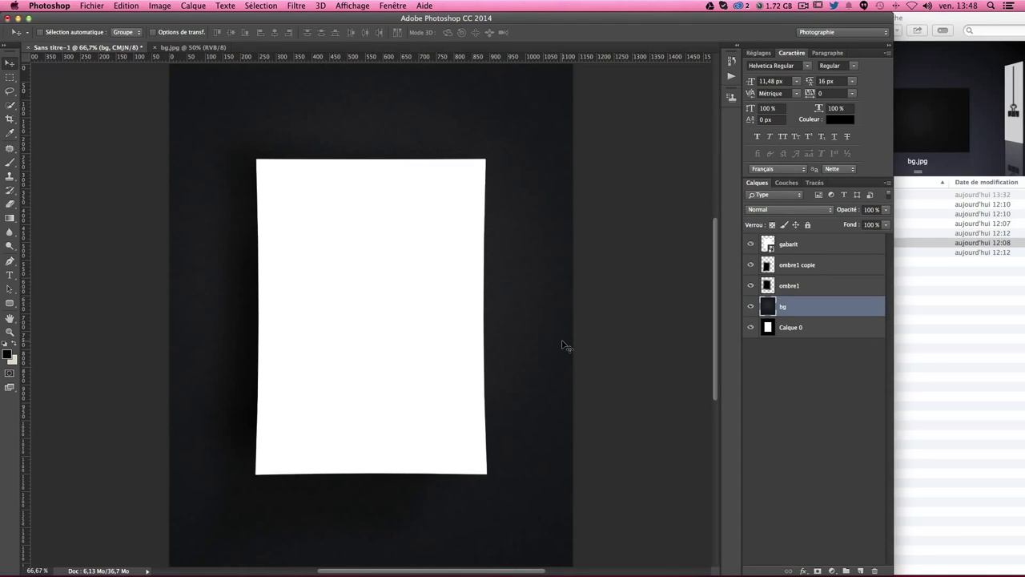
- Brighten bg with Levels (midtones 1,10, white input 235), then show guides at 100%
key("super+l")
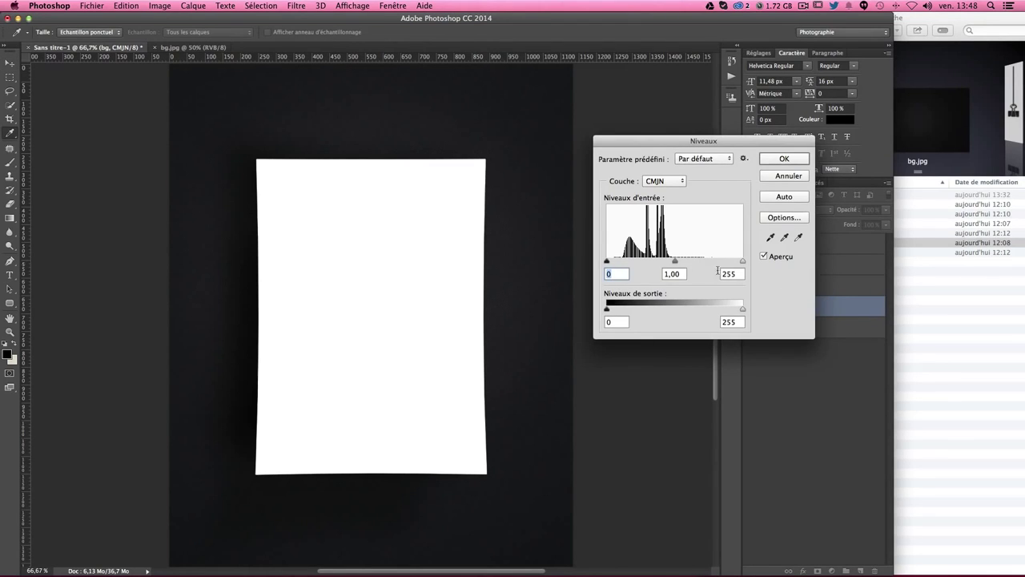
left_click_drag(673, 262, 667, 262)
left_click_drag(743, 261, 732, 262)
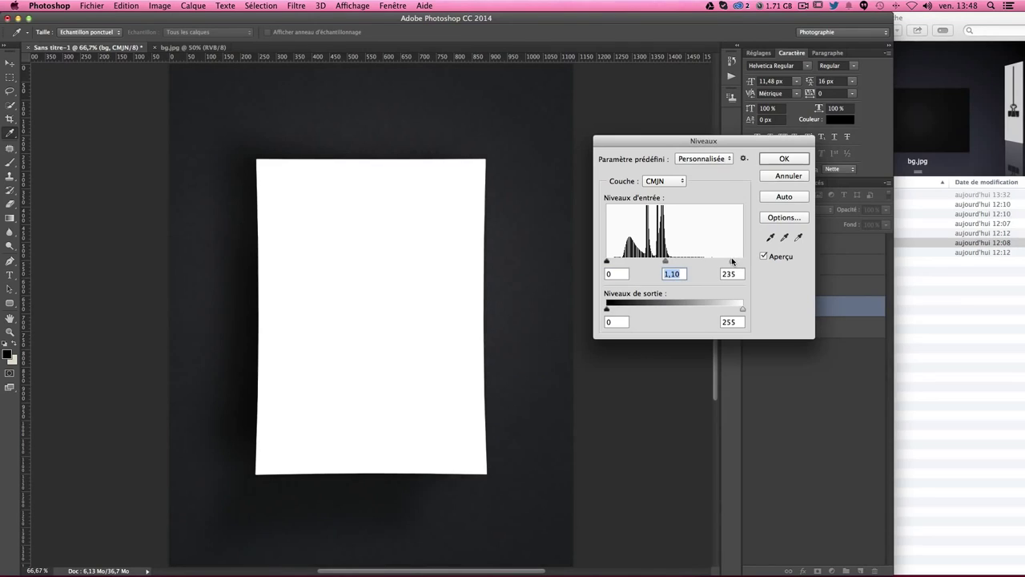
left_click(733, 261)
left_click(667, 262)
left_click(773, 157)
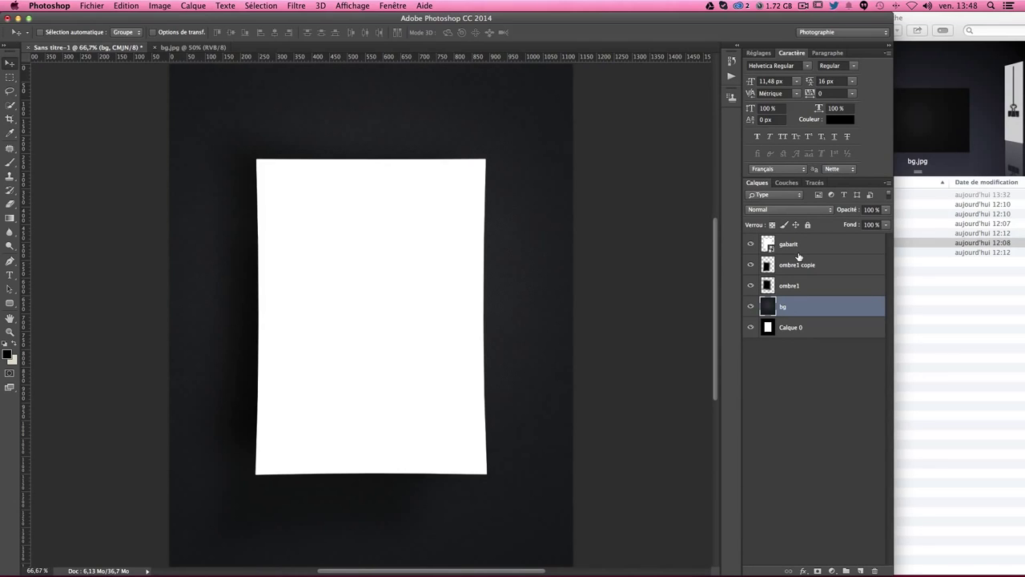
key("ctrl+semicolon")
key("ctrl+1")
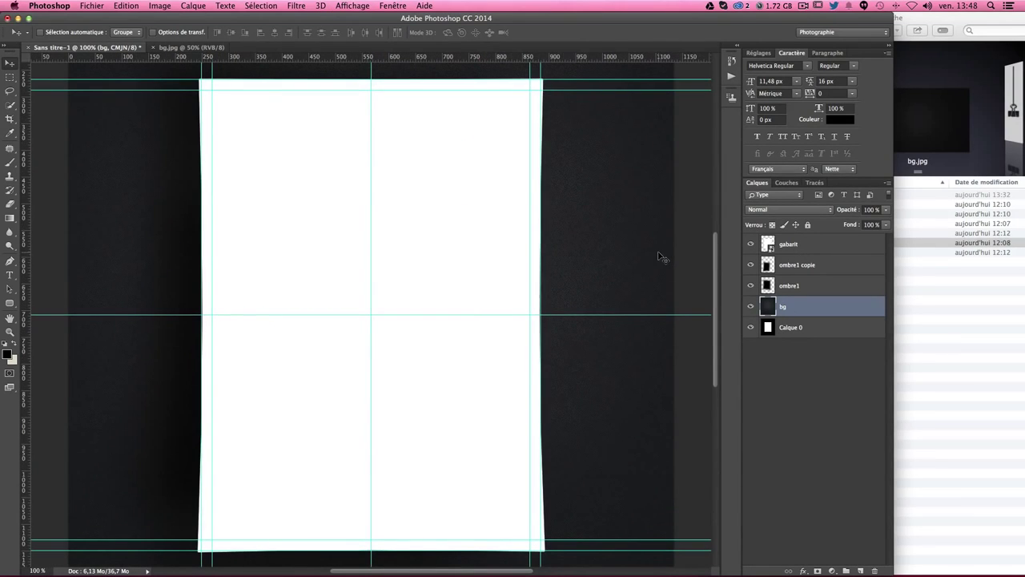
- Open the gabarit smart object's contents in its own gabarit.psb tab
left_click(797, 245)
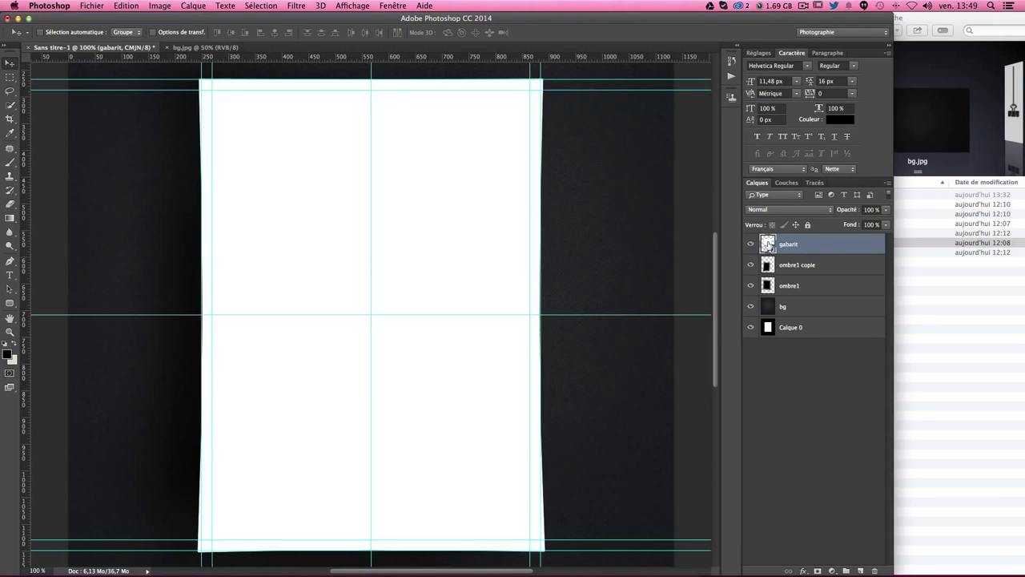
double_click(767, 244)
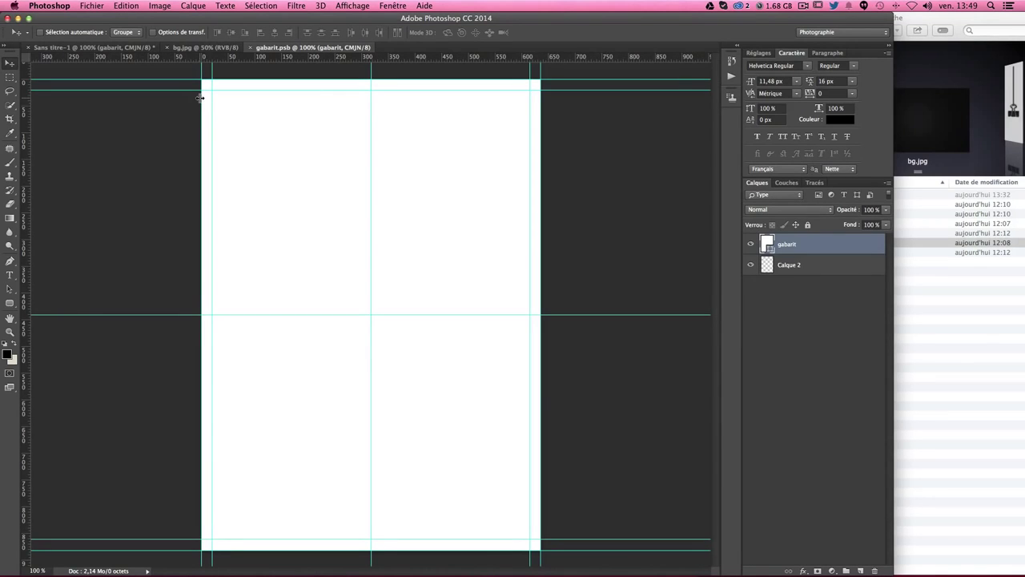
- Open 1.jpg from the mockup-affiche folder in Photoshop CC 2014 via Finder's Open With
left_click(948, 315)
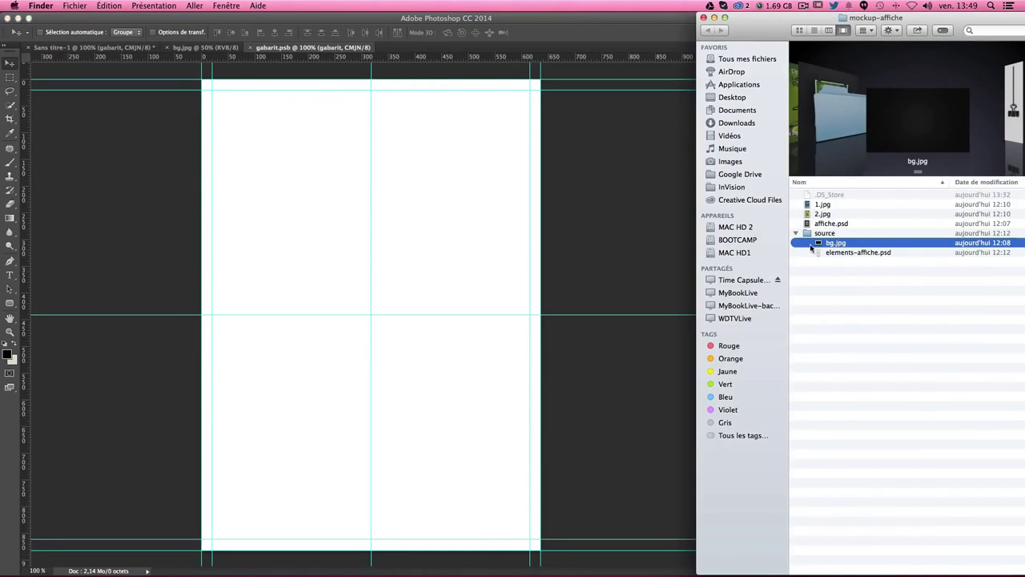
left_click(823, 204)
right_click(820, 204)
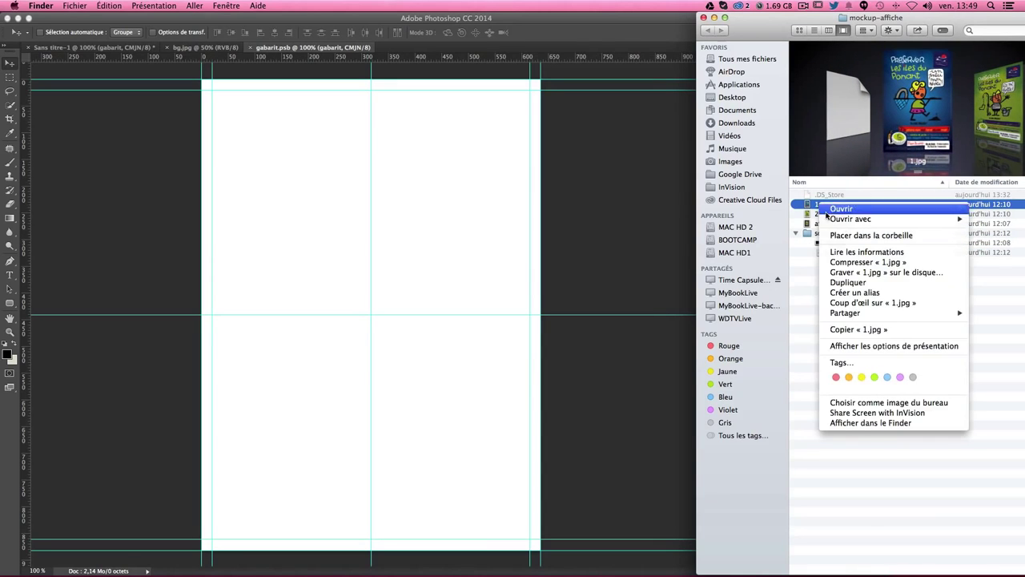
mouse_move(850, 219)
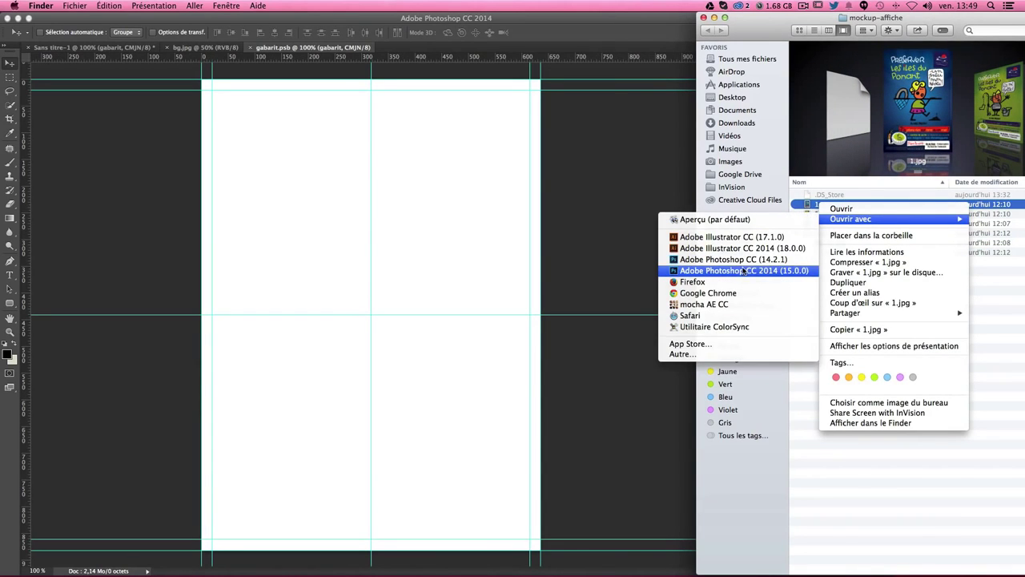
left_click(743, 270)
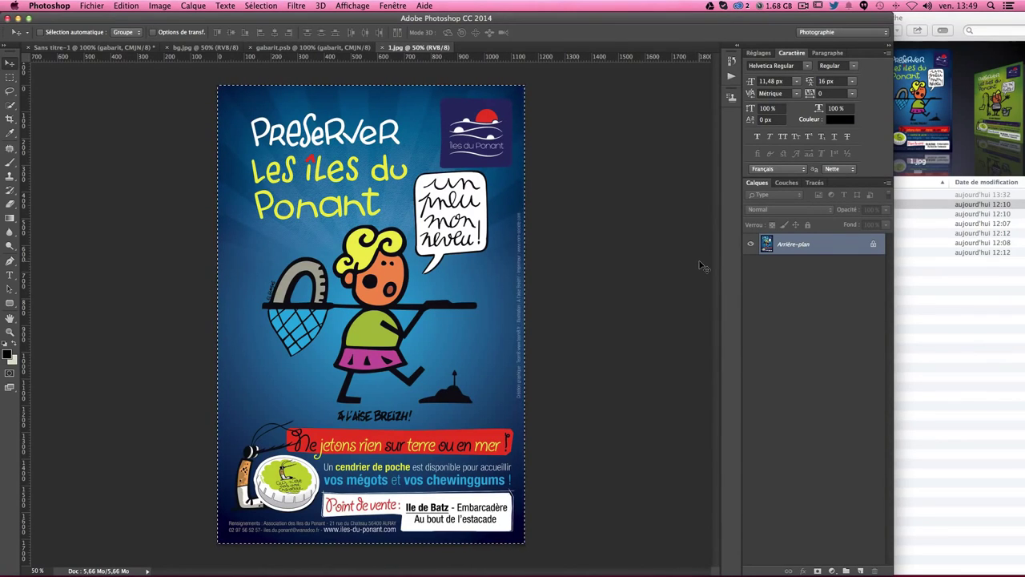
- Paste the Ponant poster into gabarit.psb as Calque 3, scale it to the page, and save
key("super+w")
key("super+v")
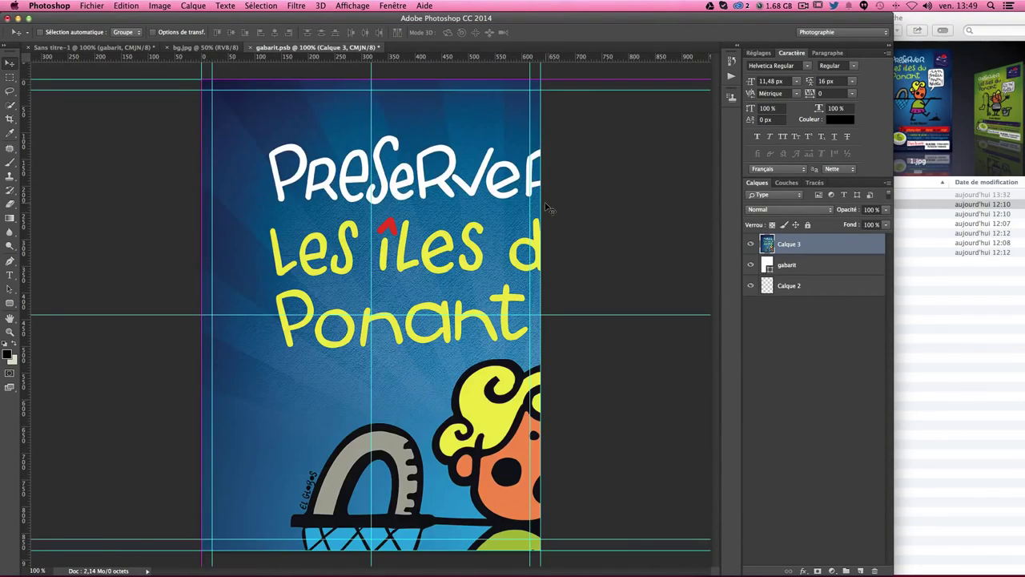
key("super+t")
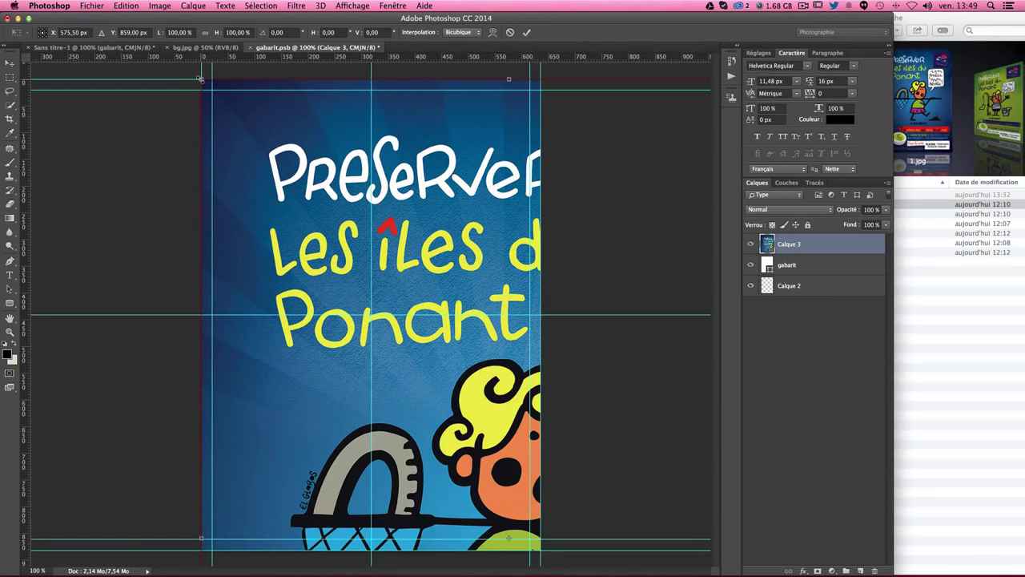
mouse_move(200, 79)
left_mouse_down()
mouse_move(285, 110)
mouse_move(300, 150)
left_mouse_up()
left_click_drag(352, 171, 347, 172)
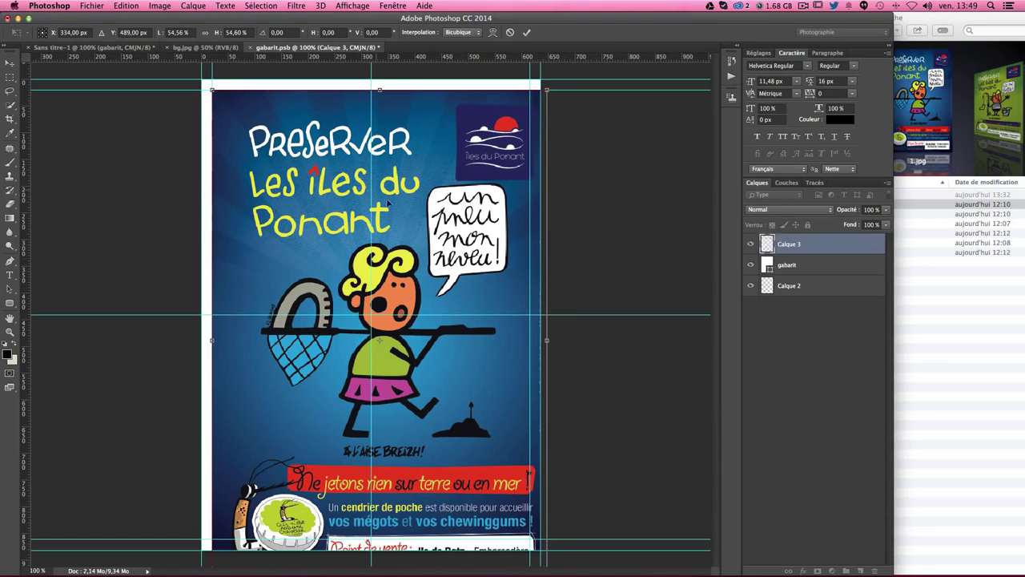
left_click_drag(547, 91, 530, 108)
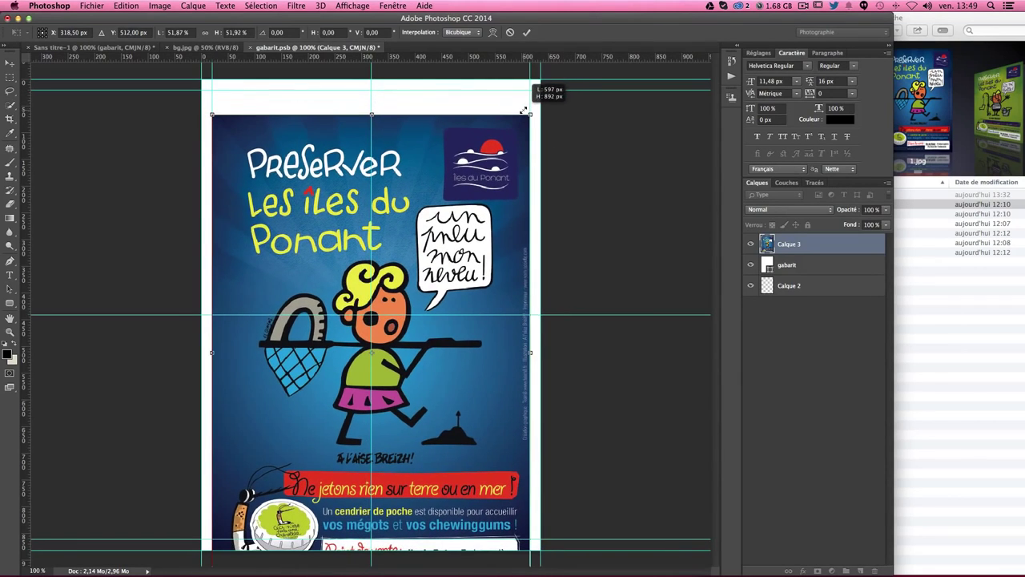
left_click_drag(480, 143, 479, 130)
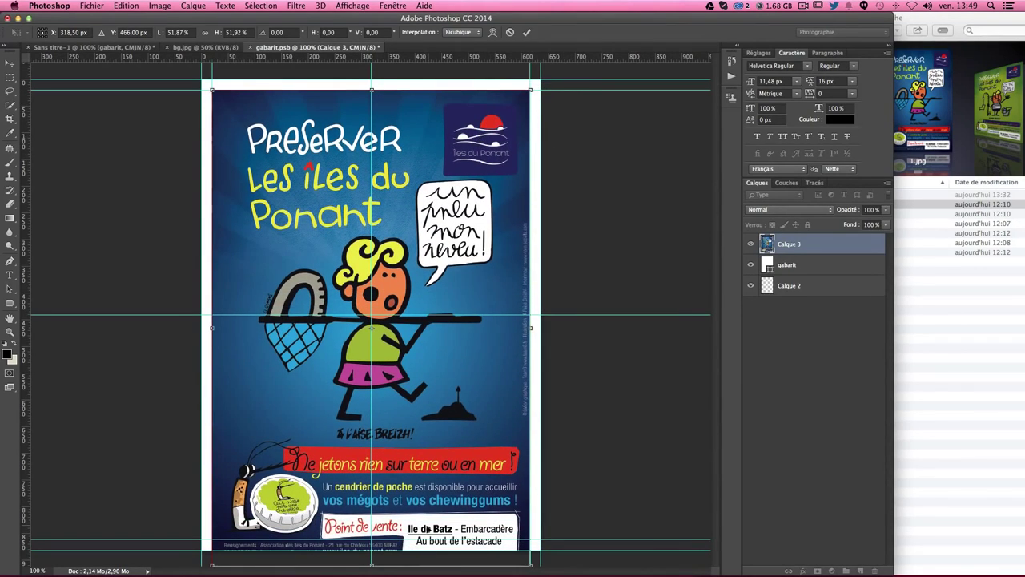
left_click_drag(372, 566, 372, 540)
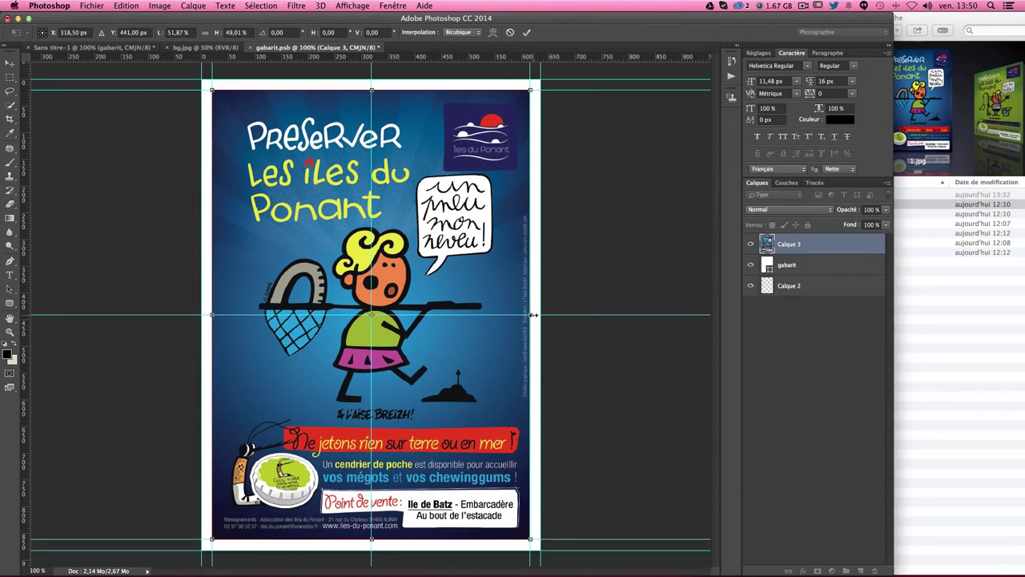
left_click_drag(532, 315, 530, 315)
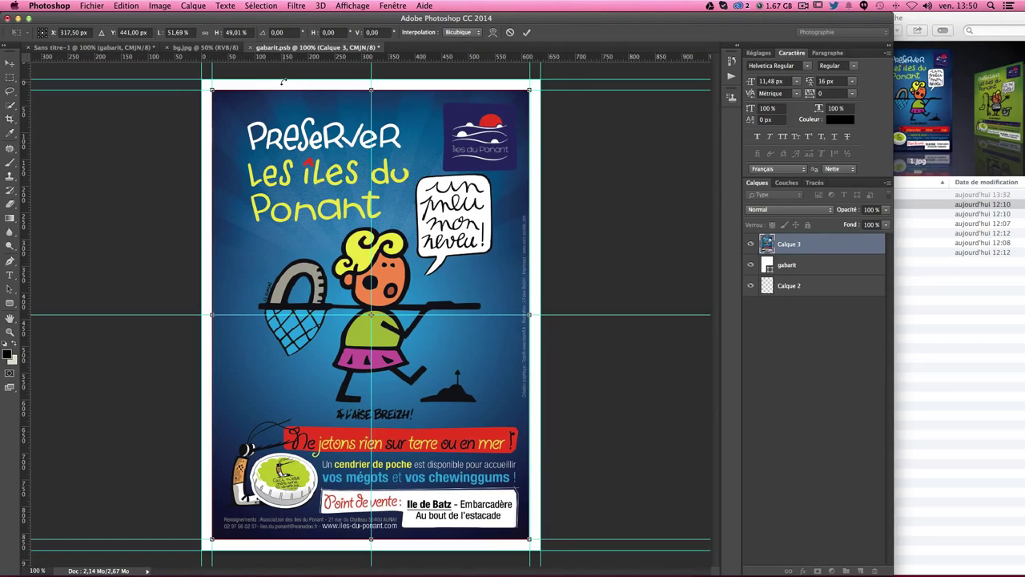
key("Return")
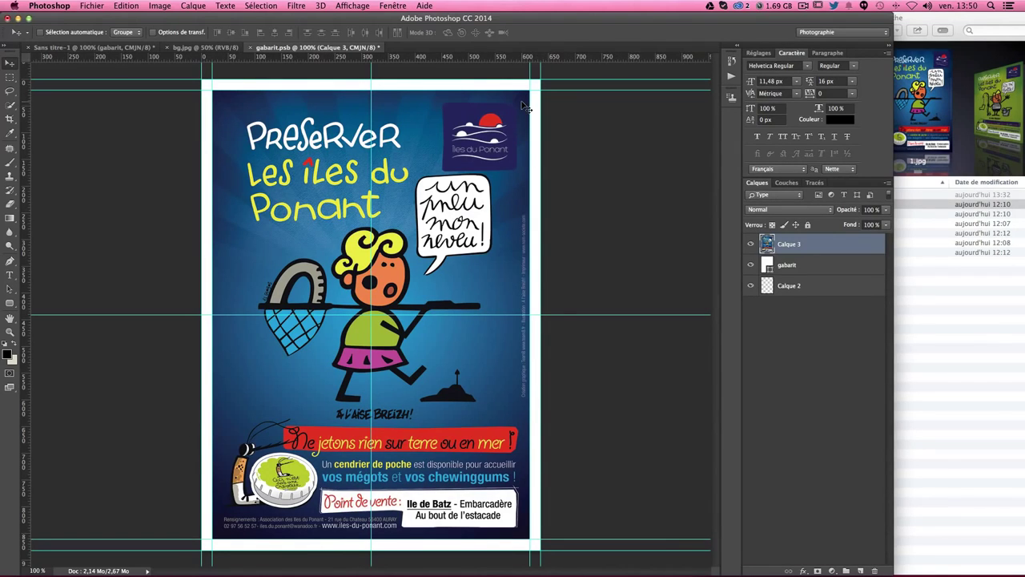
key("ctrl+s")
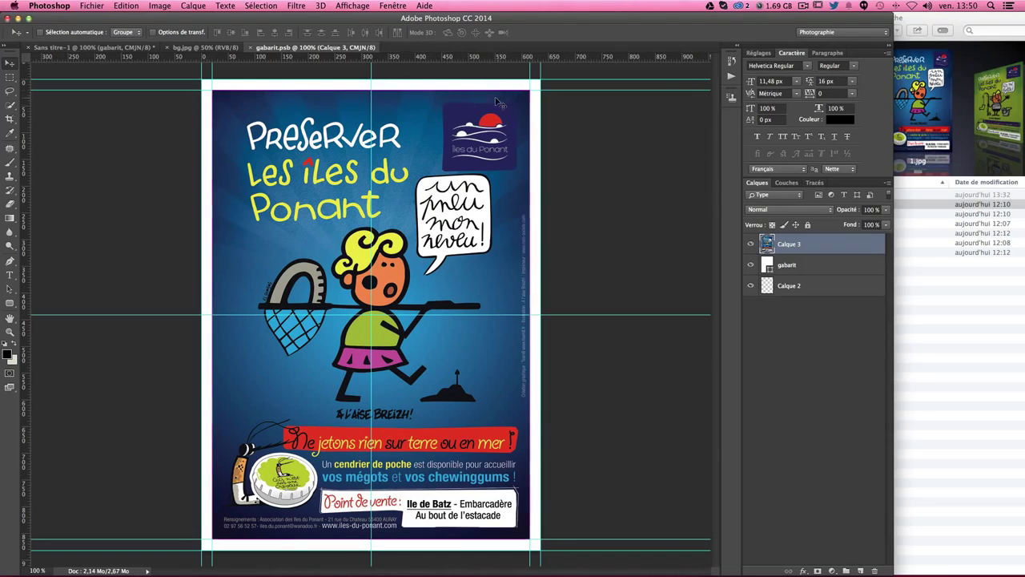
- Preview the Sans titre-1 mockup with the blue poster, guides hidden, at 100% zoom
left_click(77, 48)
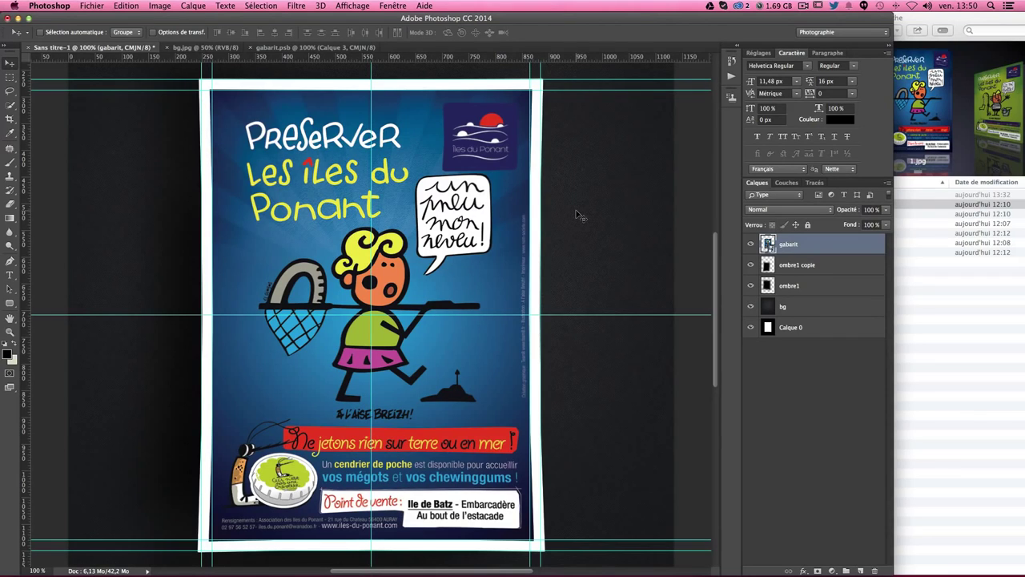
key("ctrl")
key("ctrl+semicolon")
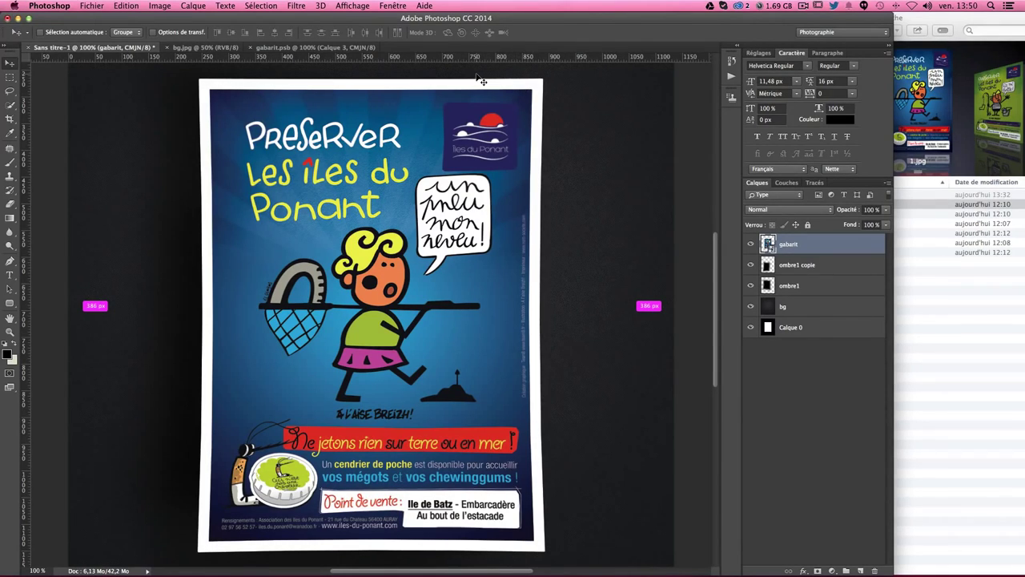
key("super+minus")
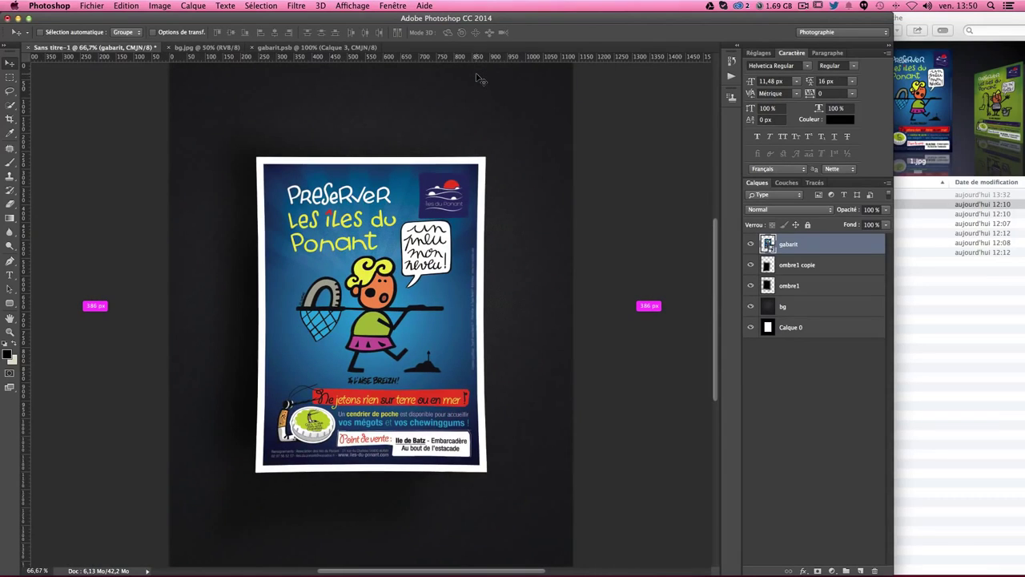
key("super+plus")
key("super+minus")
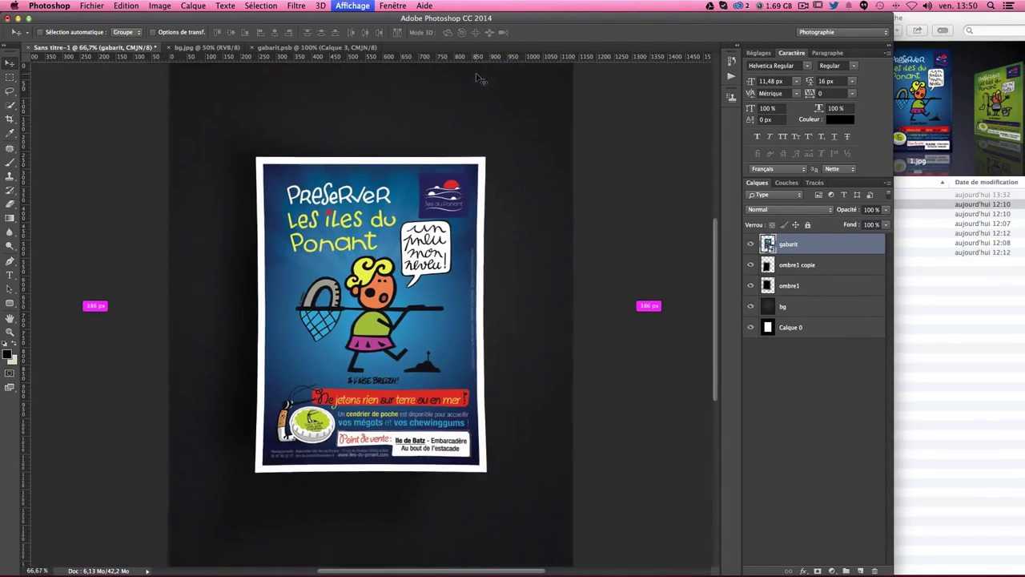
key("super+plus")
key("super+minus")
key("super+plus")
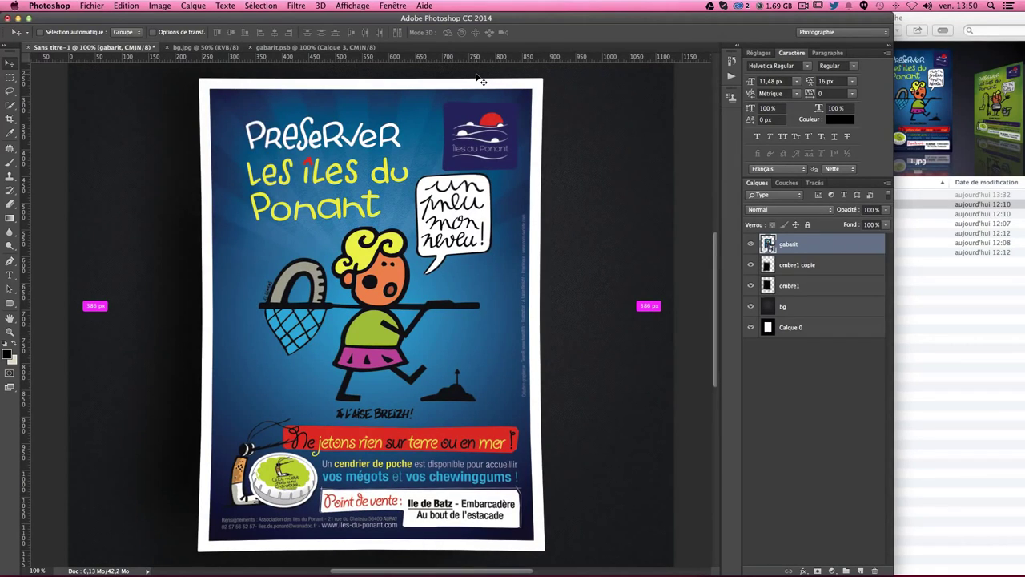
- Open 2.jpg from the mockup-affiche folder in Photoshop CC 2014 via Finder's Open With
left_click(964, 339)
left_click(820, 215)
right_click(818, 214)
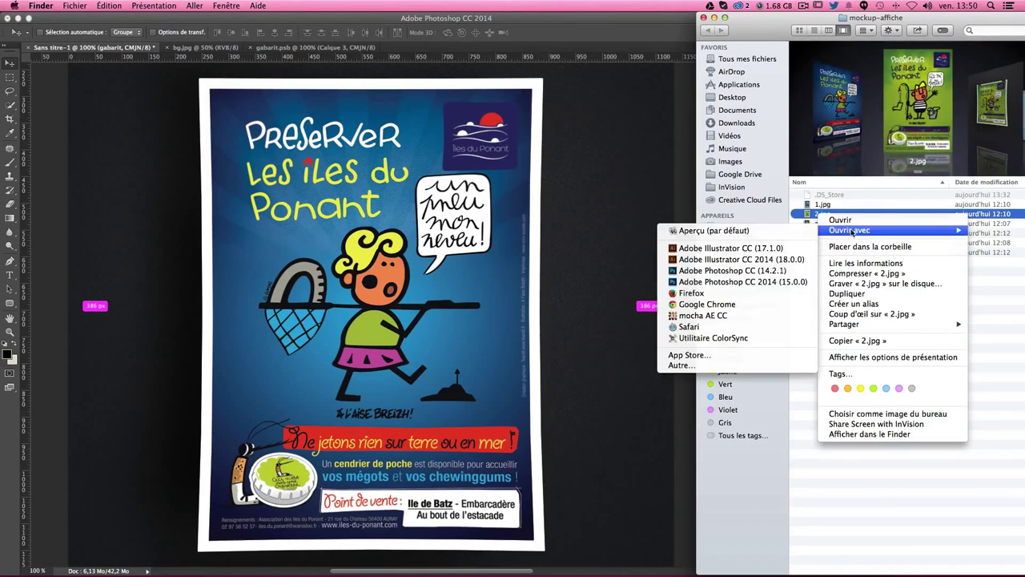
left_click(757, 283)
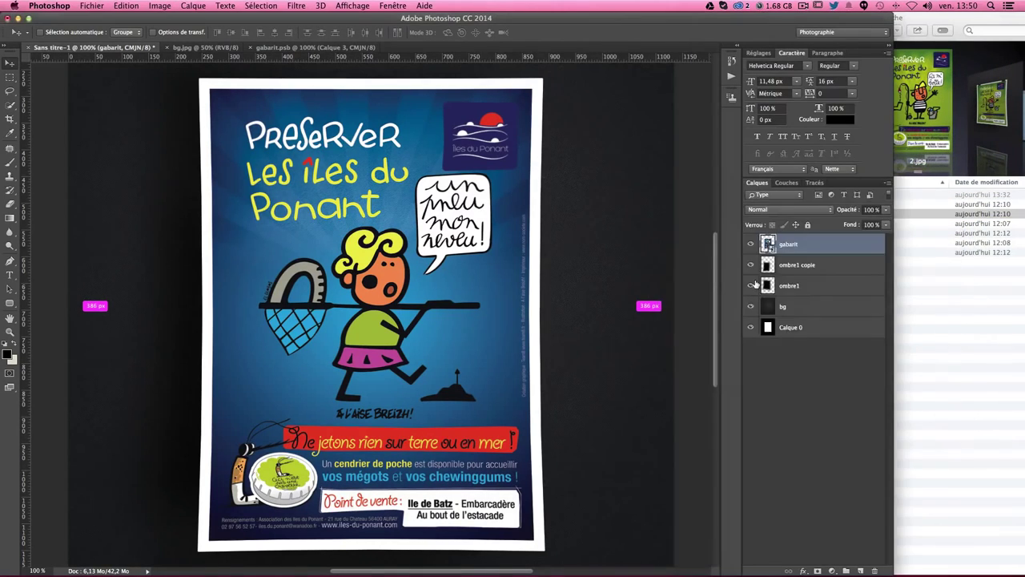
- Paste the green Ponant poster into gabarit.psb as a new layer and begin scaling it down
left_click(264, 50)
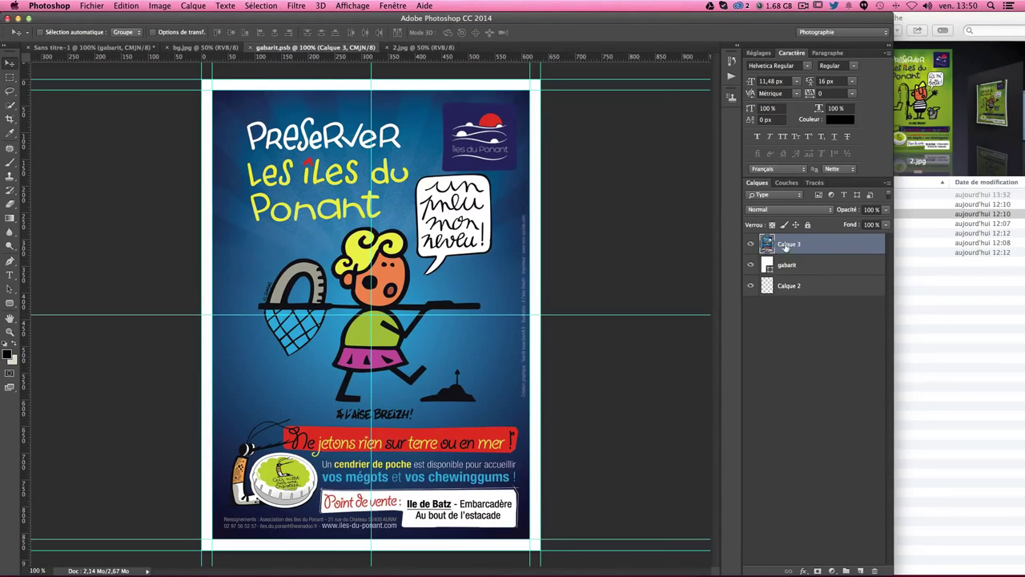
key("super+v")
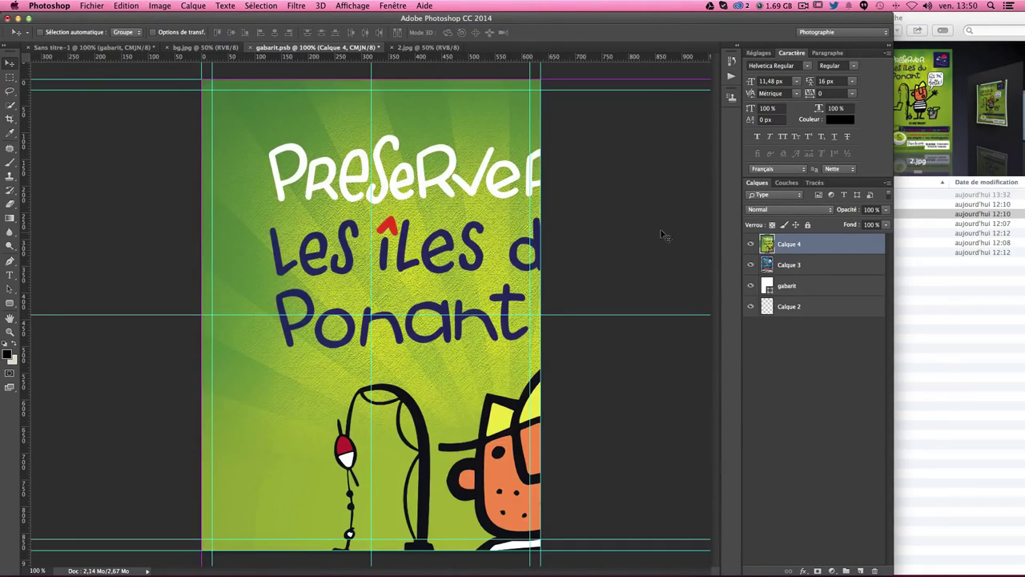
key("super+t")
left_click_drag(204, 79, 656, 513)
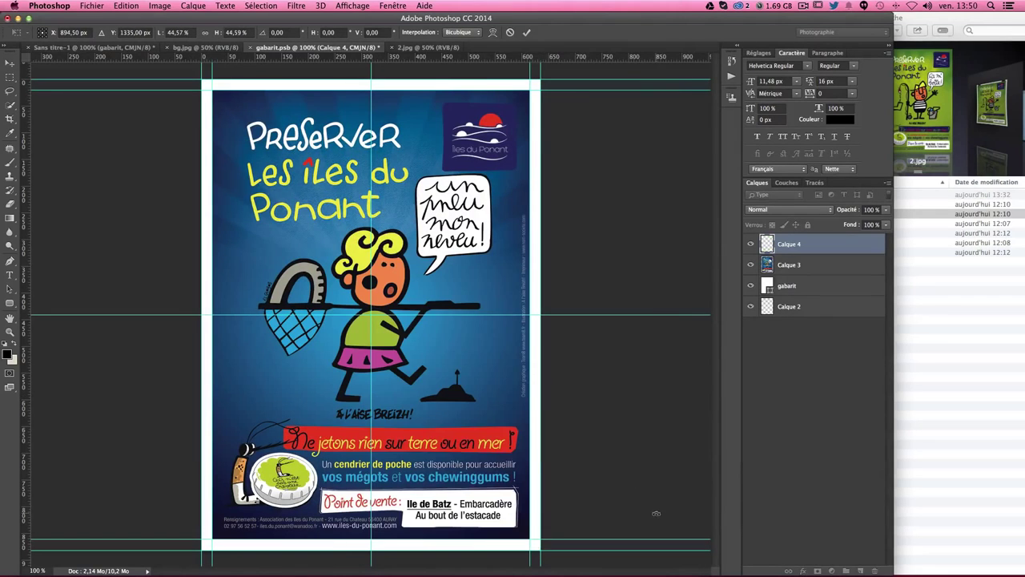
key("super+z")
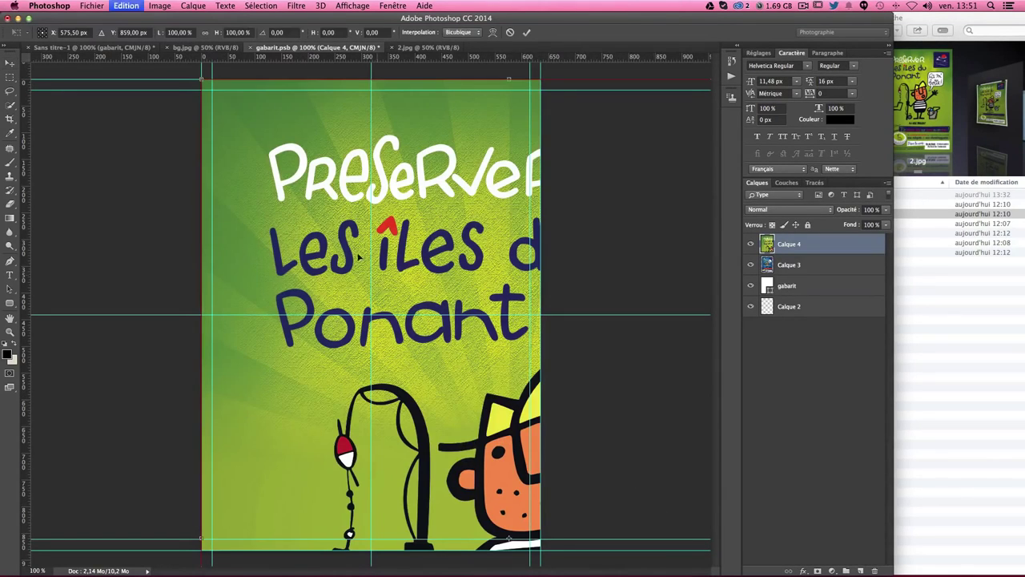
left_click_drag(226, 105, 264, 152)
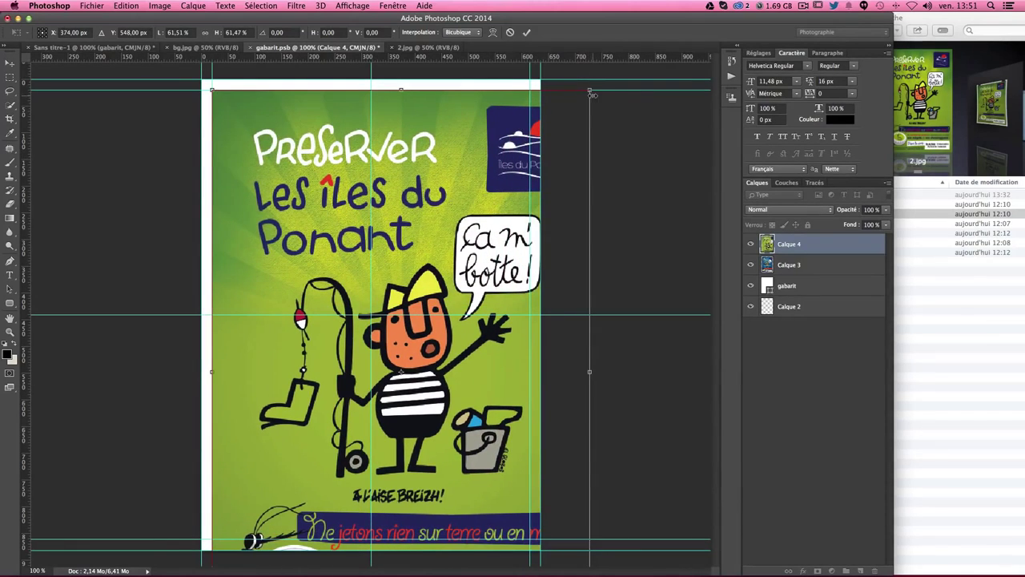
key("super+z")
key("super+z")
- Scale the poster to about 52% to fill the white page, then view it in Sans titre-1
left_click_drag(537, 86, 515, 167)
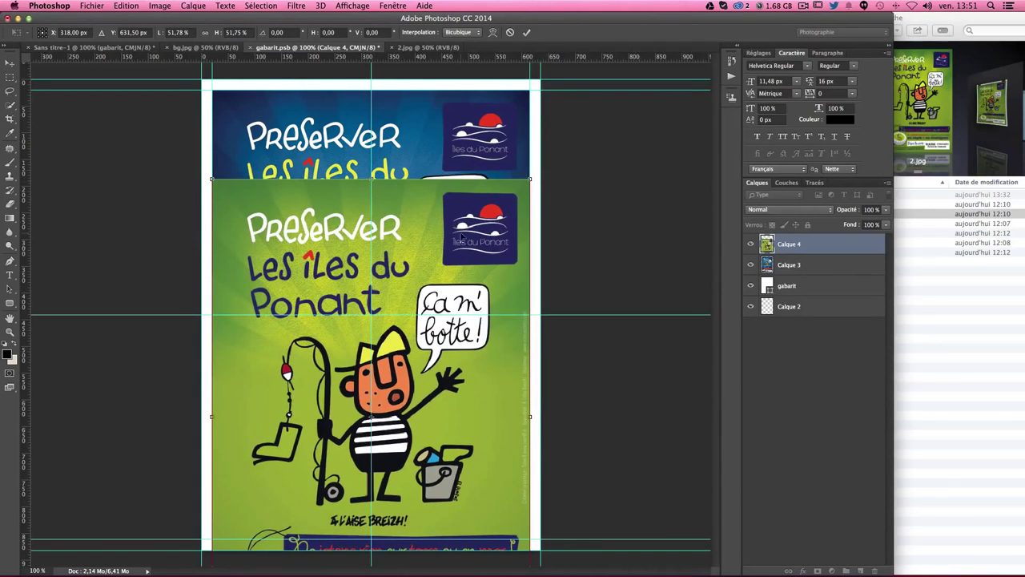
left_click_drag(443, 249, 440, 162)
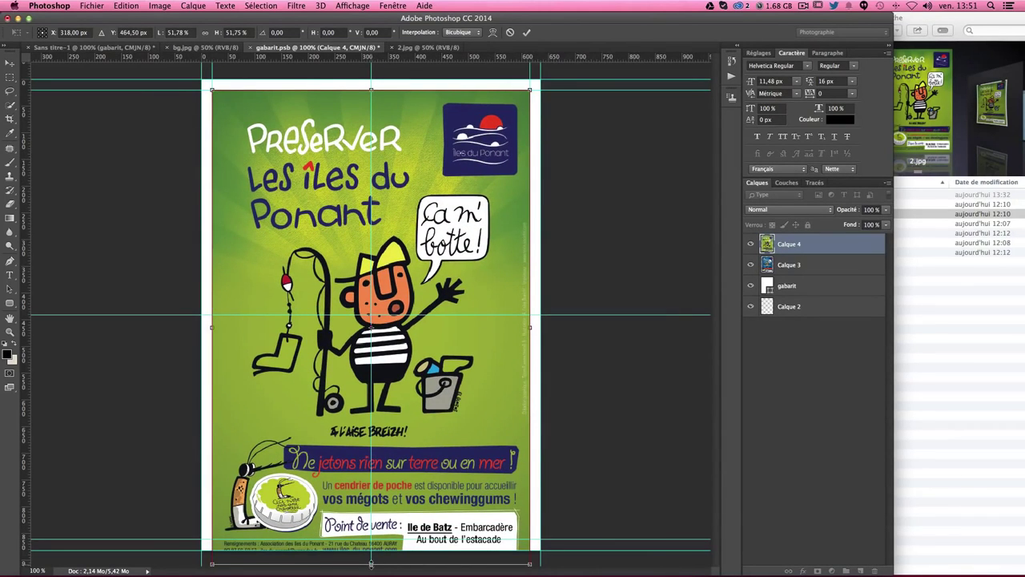
left_click_drag(371, 564, 376, 542)
key("Return")
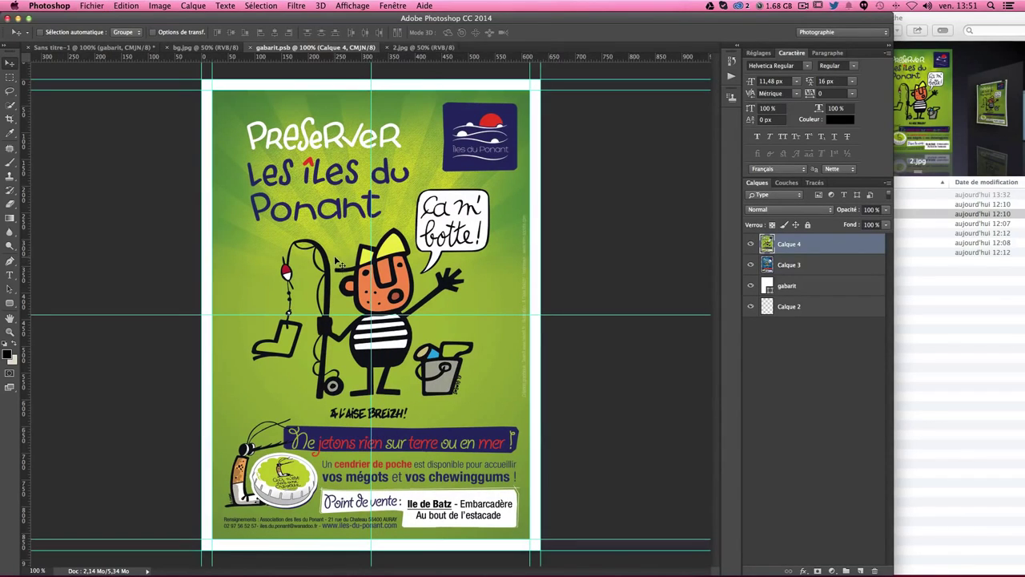
left_click(93, 51)
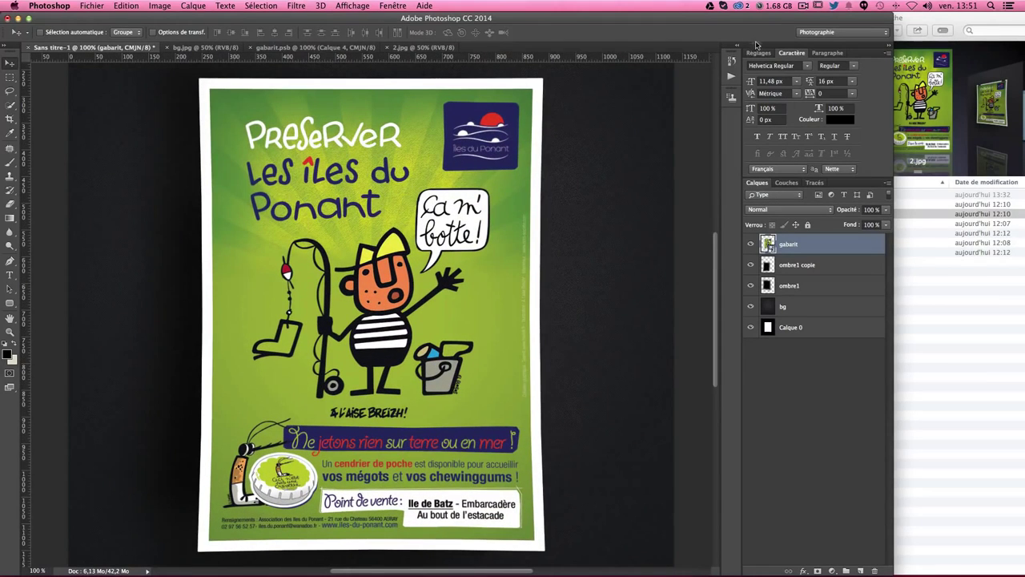
- Hide Calque 4 in gabarit.psb to reveal the blue poster, then bring up elements-affiche.psd
left_click(423, 47)
left_click(316, 47)
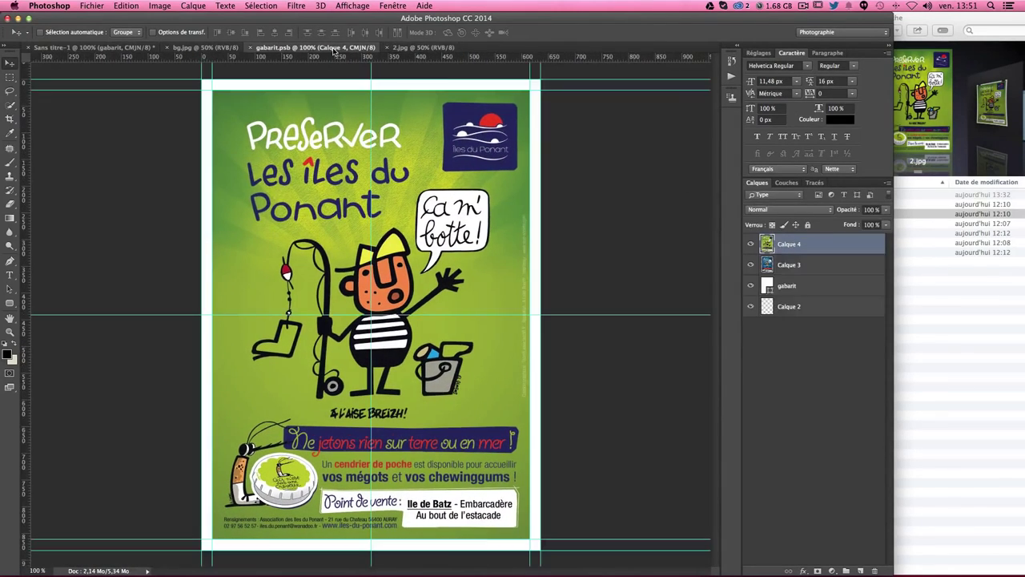
left_click(752, 244)
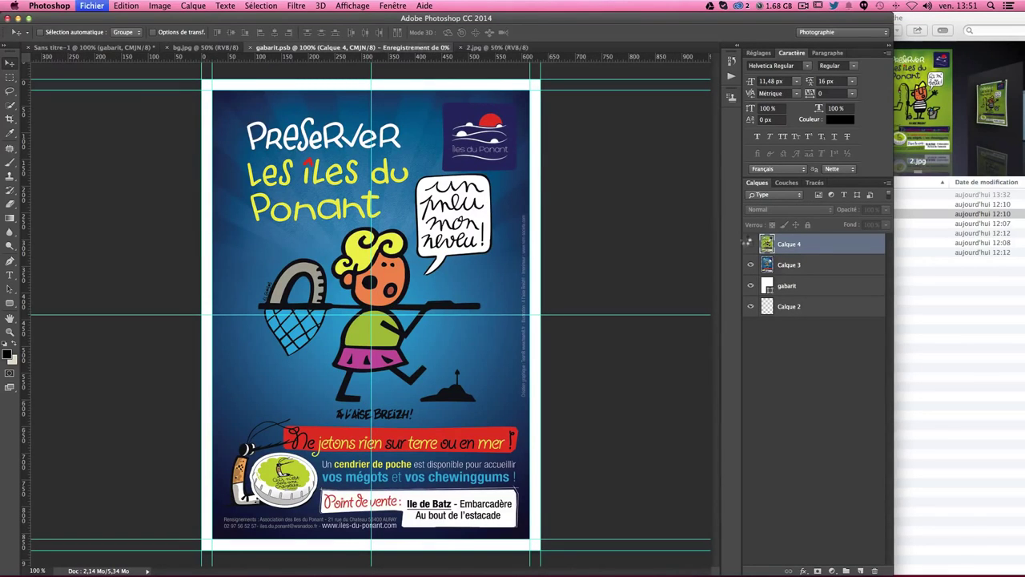
left_click(82, 49)
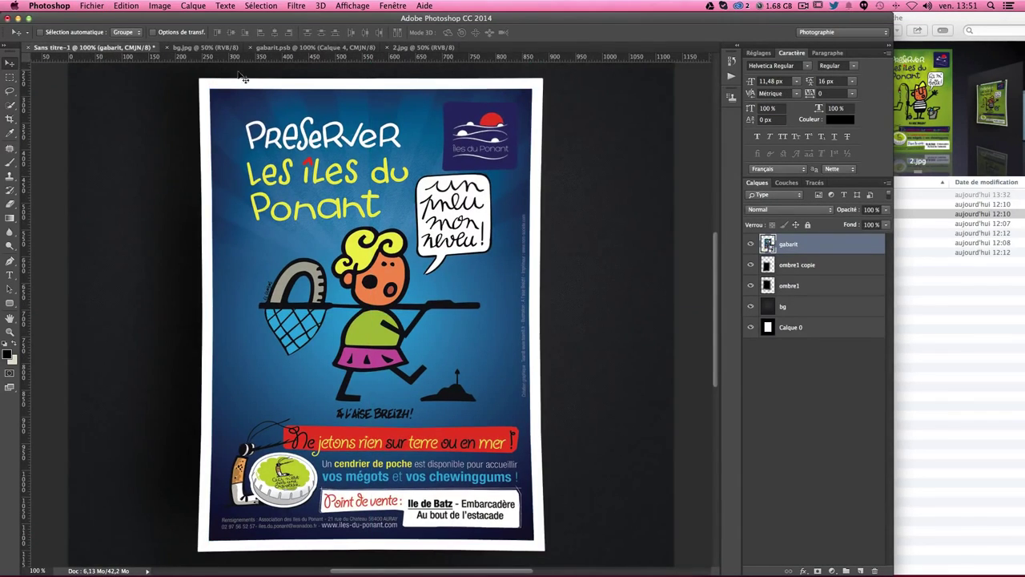
left_click(938, 361)
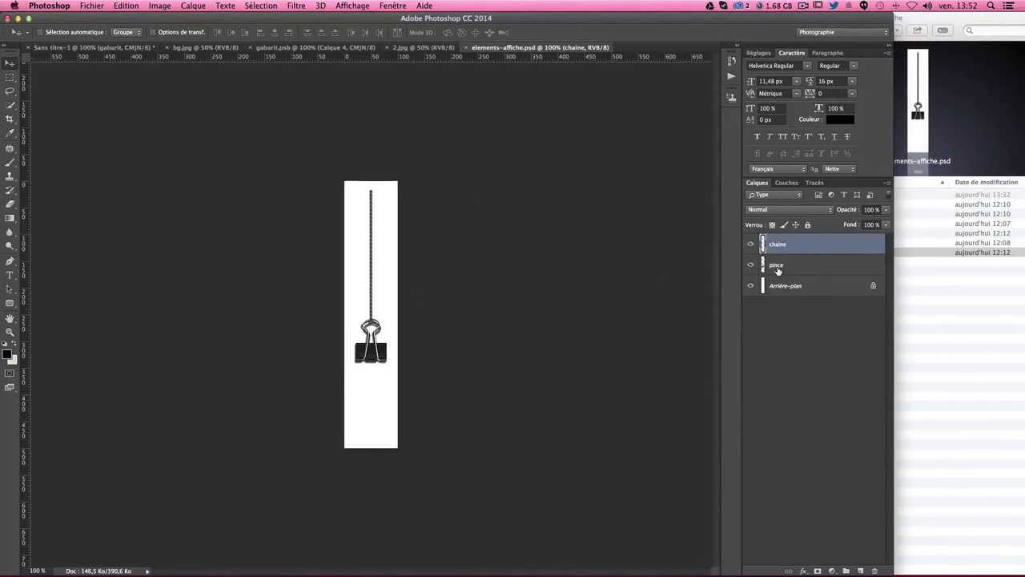
- Merge the chaine and pince layers in elements-affiche.psd and select the whole image
left_click(779, 268, "shift")
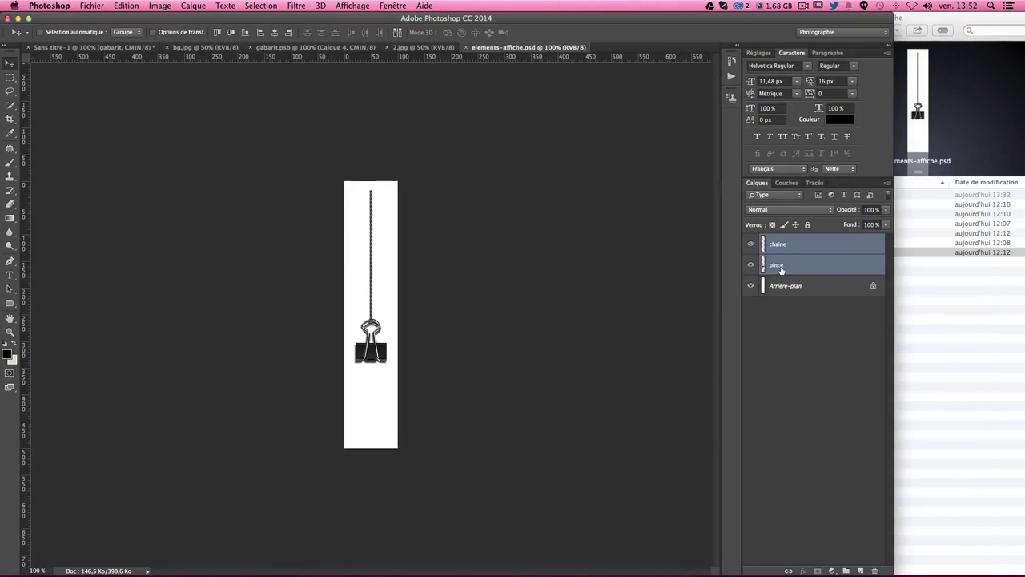
right_click(780, 269)
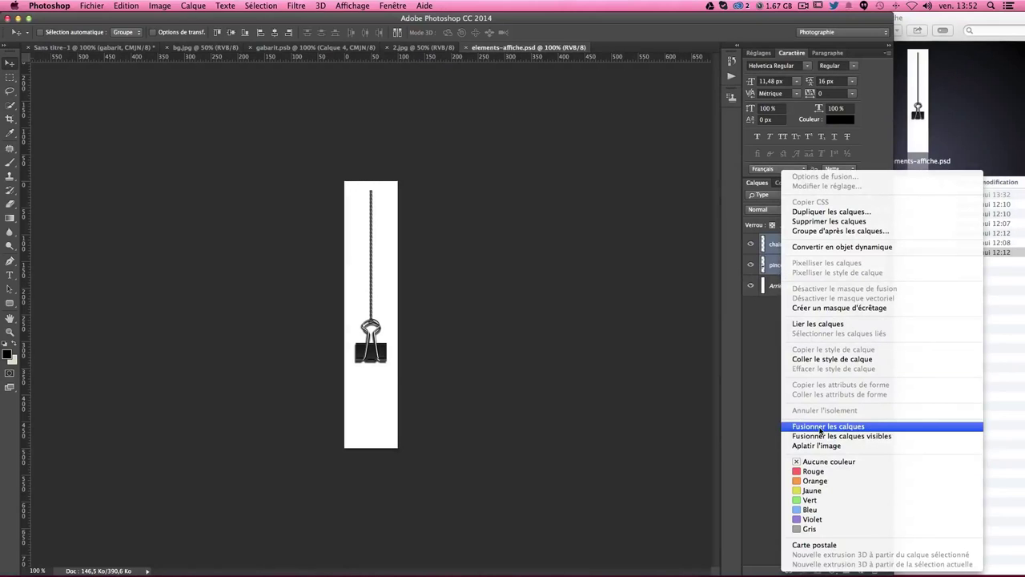
left_click(820, 431)
key("ctrl+a")
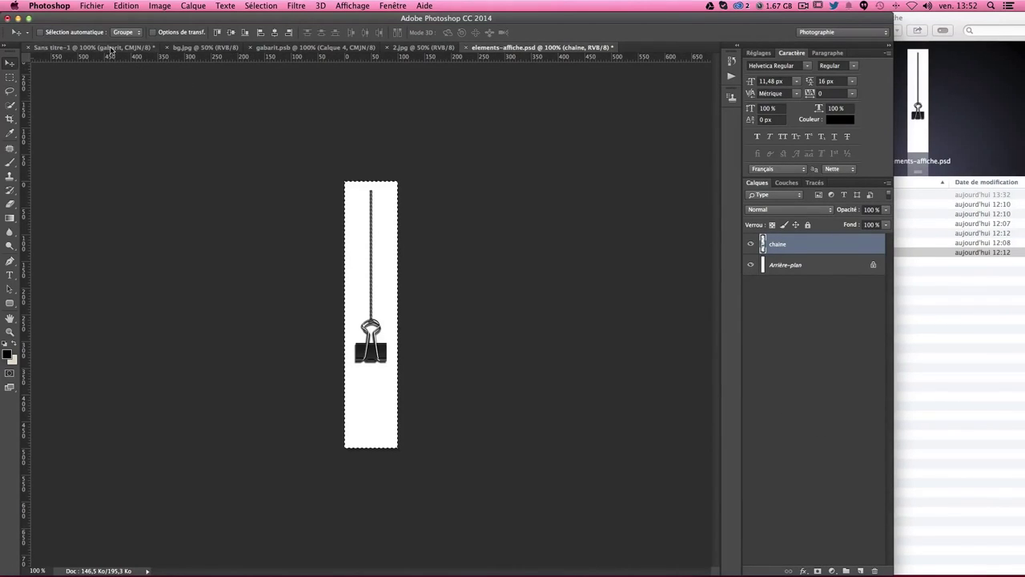
- Paste the clip and chain into Sans titre-1 as a layer named attache-gauche
left_click(96, 47)
scroll(606, 237, "up", 4)
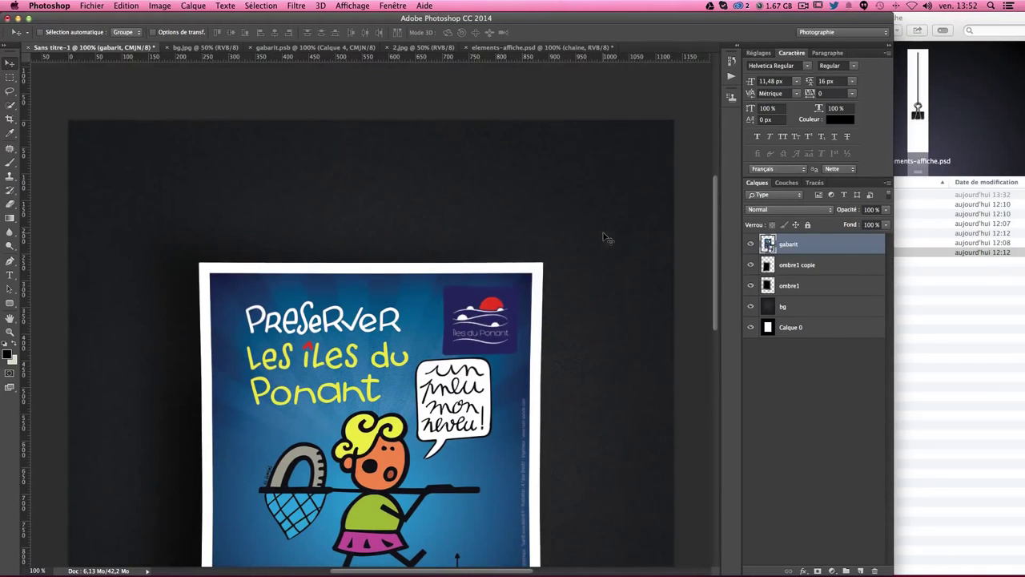
key("ctrl+v")
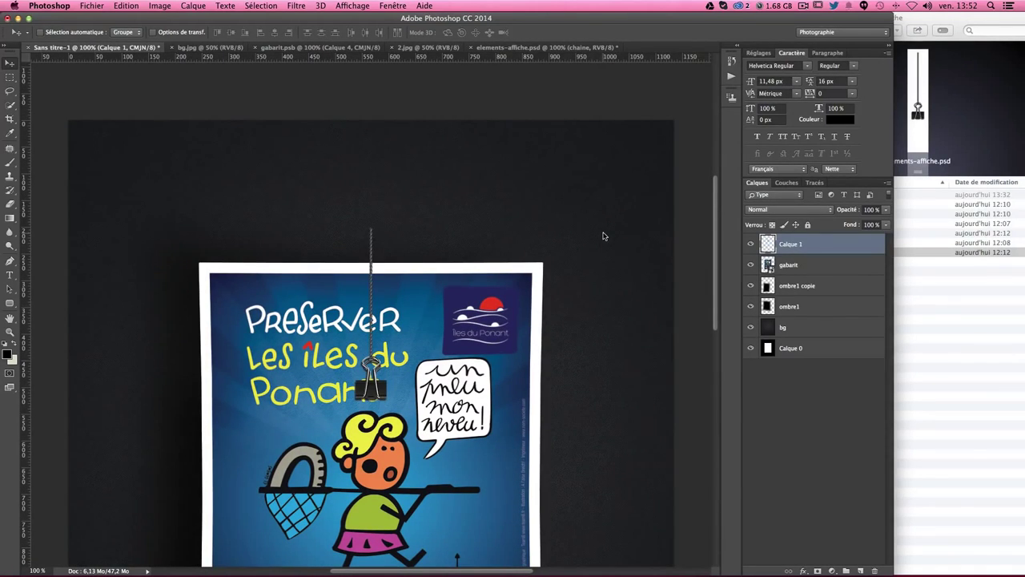
scroll(467, 346, "down", 1)
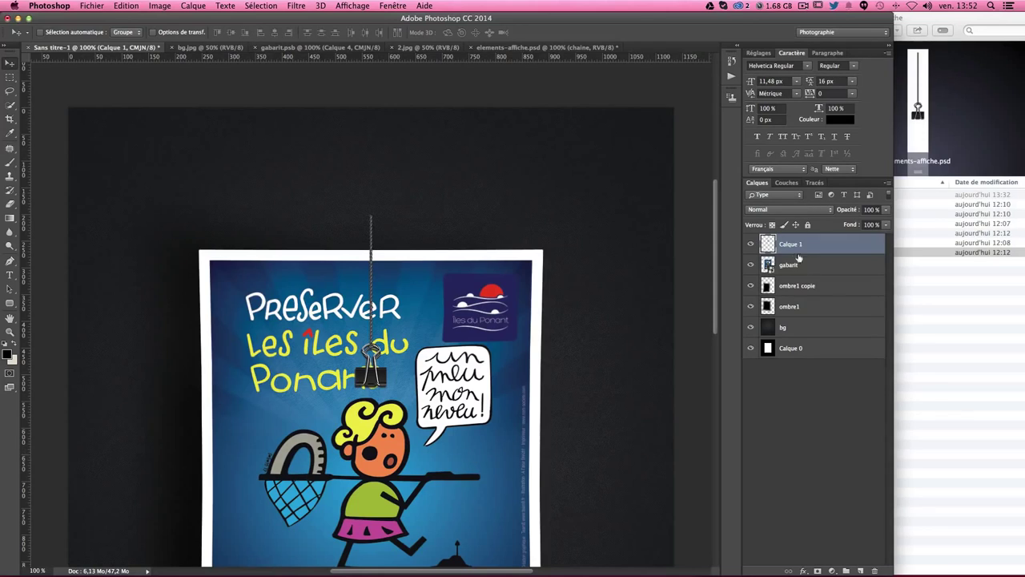
double_click(791, 244)
type("p")
type("gauche")
key("Return")
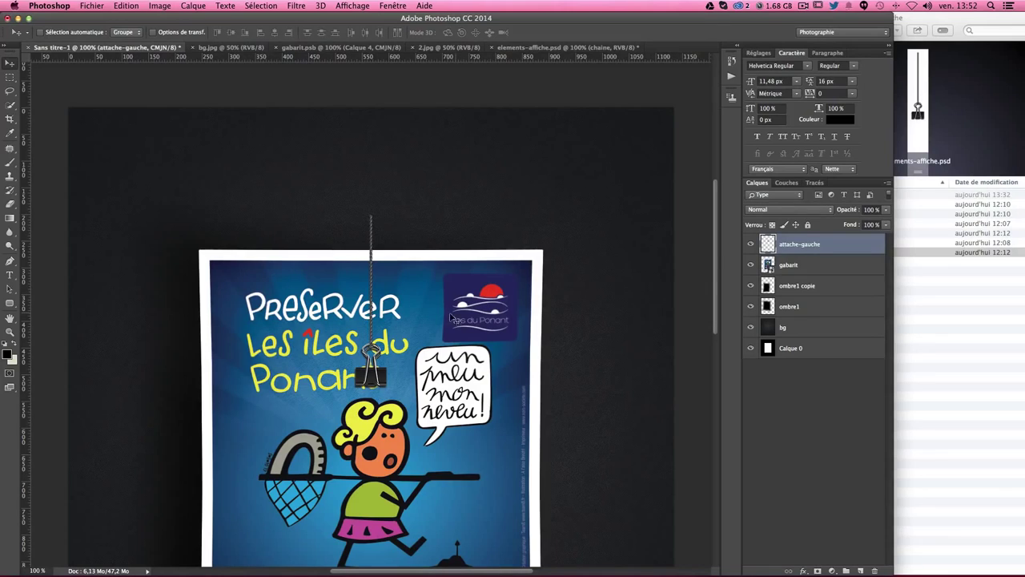
- Position the clip so it grips the poster's top-left corner
left_click_drag(379, 409, 242, 281)
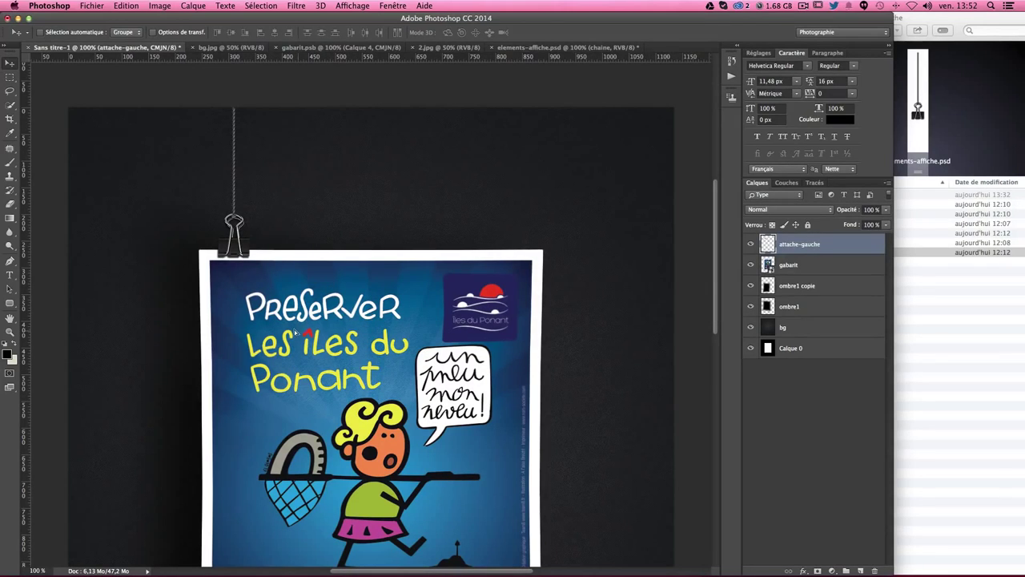
key("Left")
key("Left")
key("Left")
key("Right")
key("Right")
key("Right")
key("Right")
key("Right")
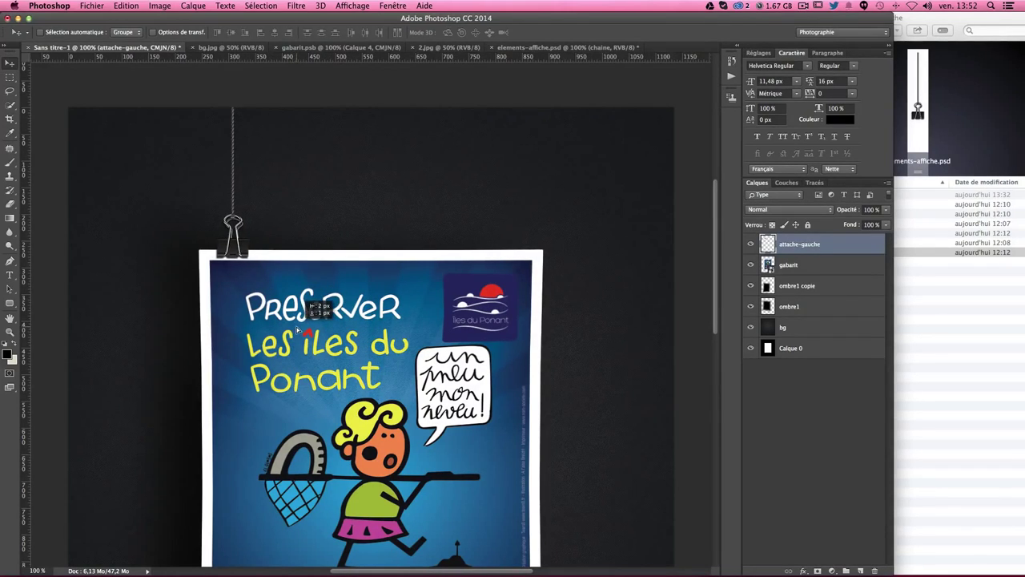
key("Right")
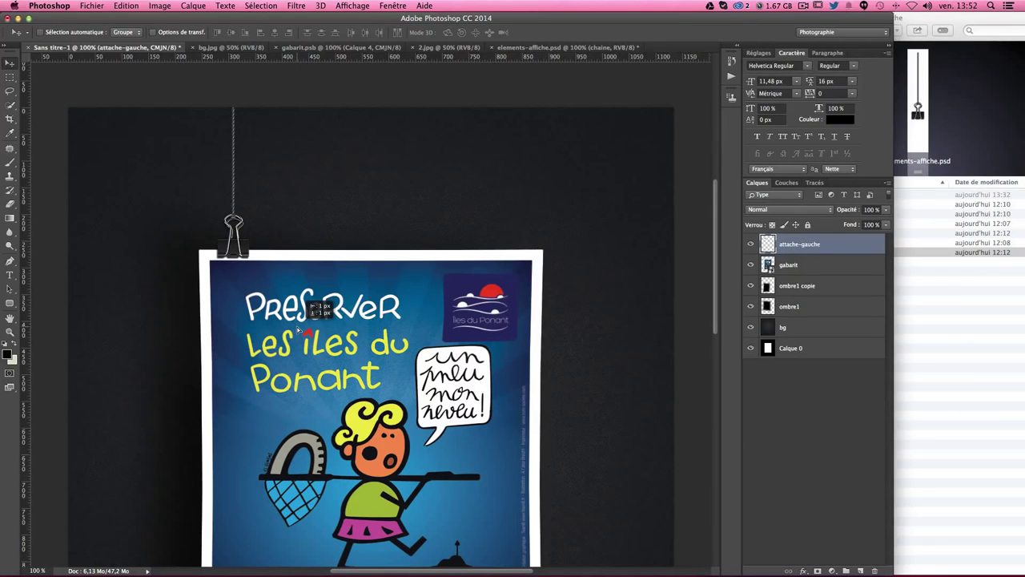
key("Left")
key("Left")
key("Left")
key("Left")
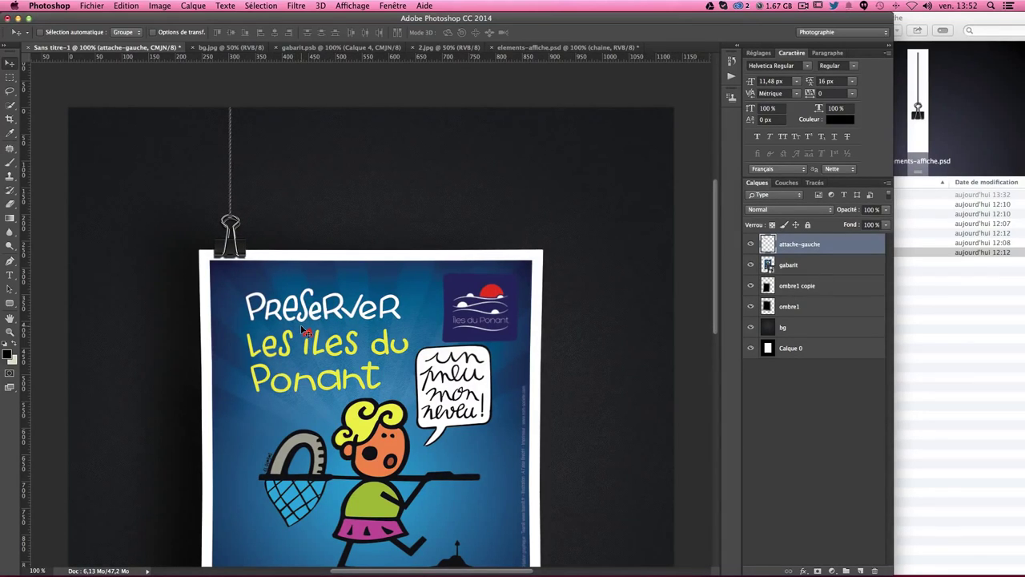
key("Right")
key("Right")
key("Right")
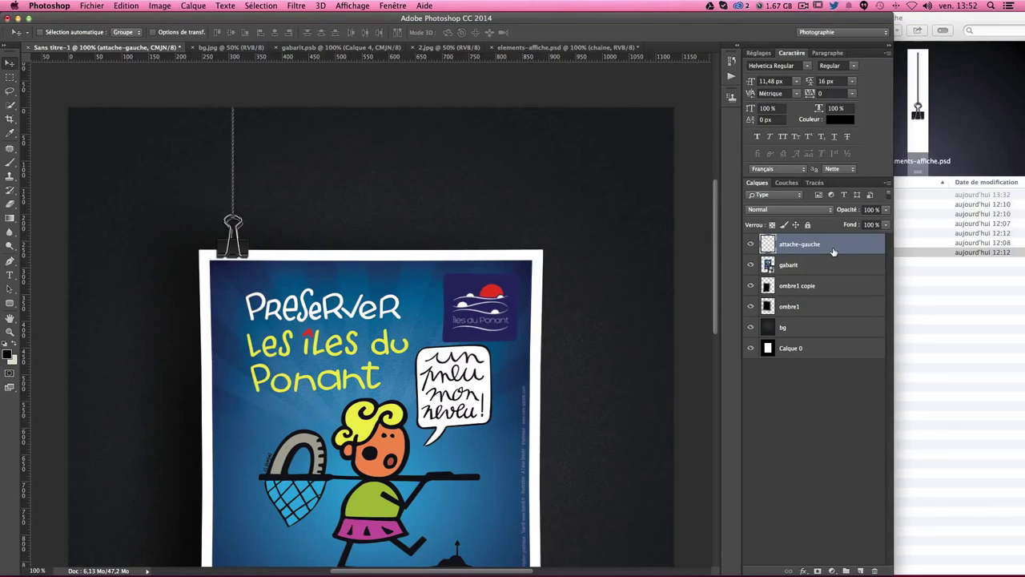
- Enable a drop shadow (Ombre portée) on the attache-gauche layer
double_click(838, 248)
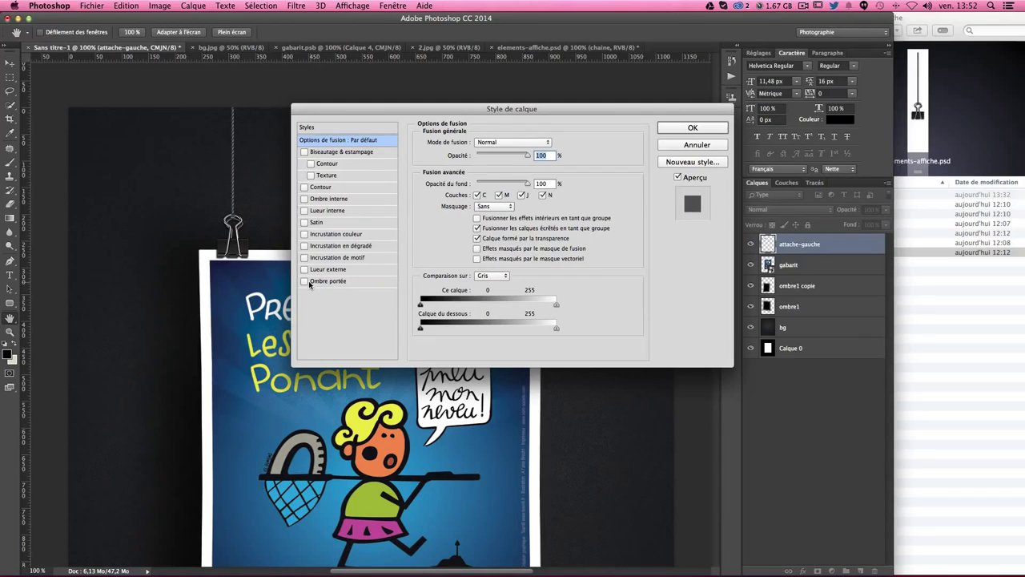
left_click(304, 281)
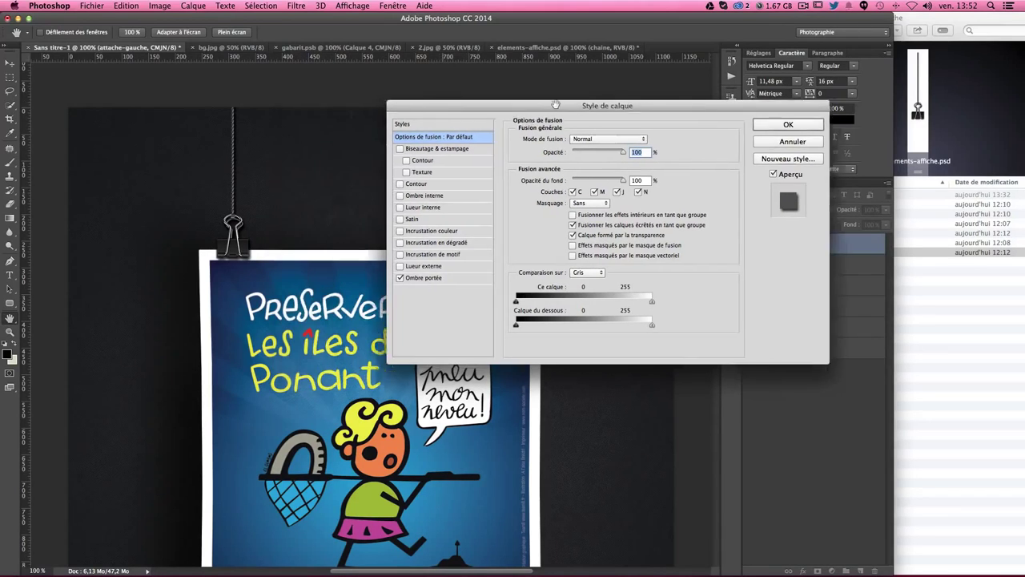
left_click_drag(445, 107, 602, 108)
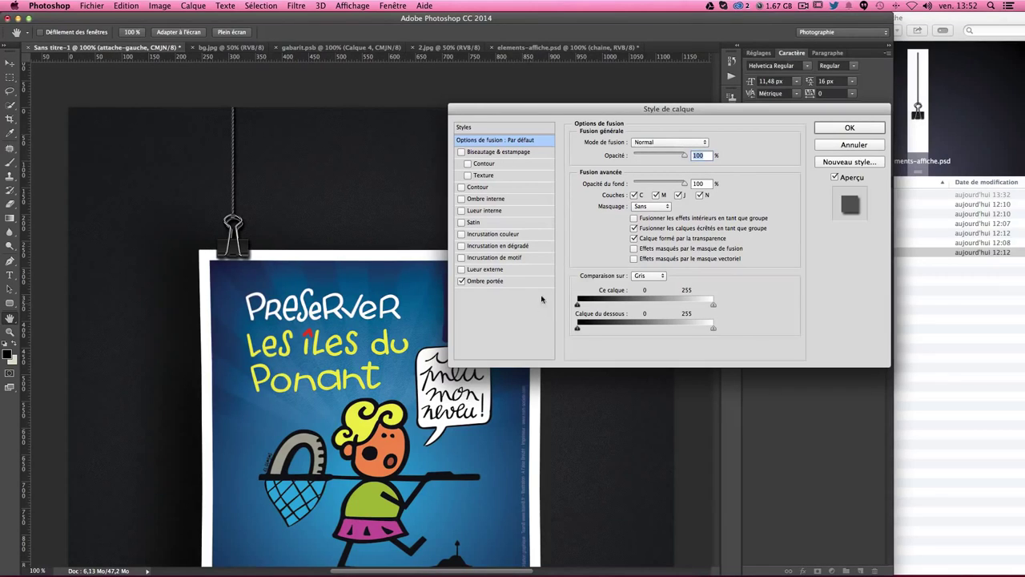
left_click(480, 282)
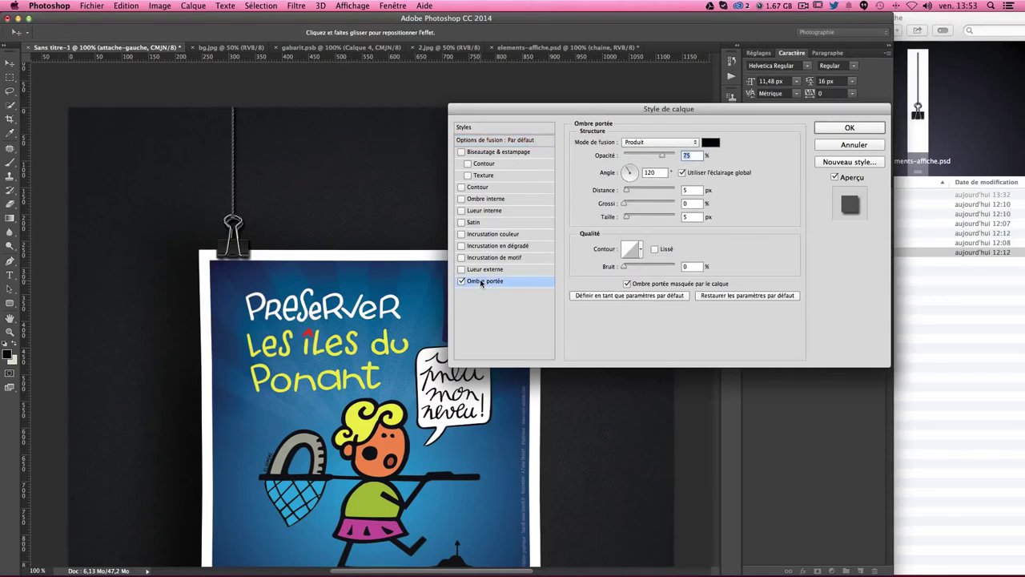
- Set the shadow to 45° angle, 5 px distance, 10 px size and 50% opacity
left_click_drag(631, 173, 636, 173)
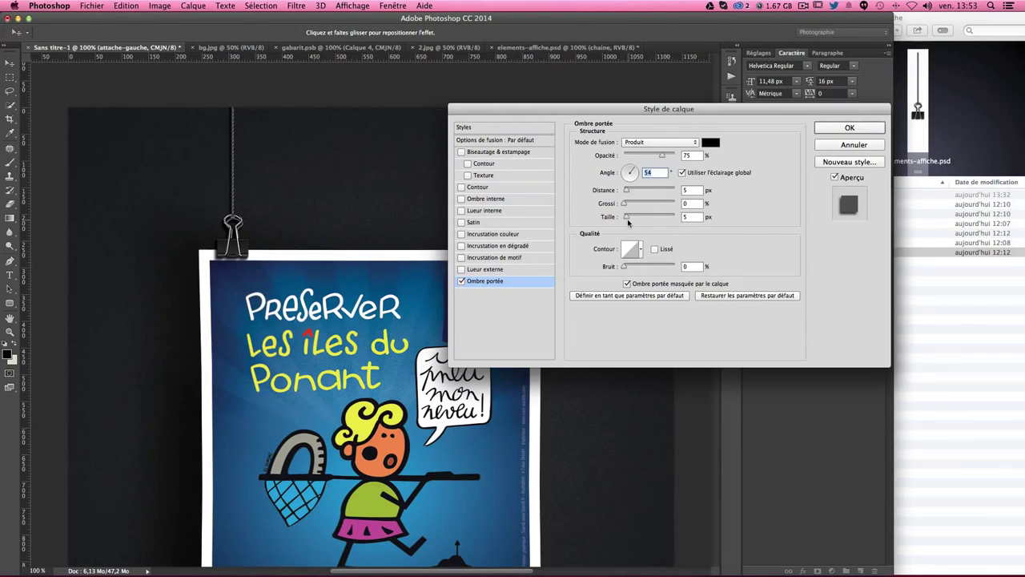
left_click_drag(626, 217, 628, 218)
left_click_drag(628, 190, 627, 193)
left_click_drag(628, 217, 630, 217)
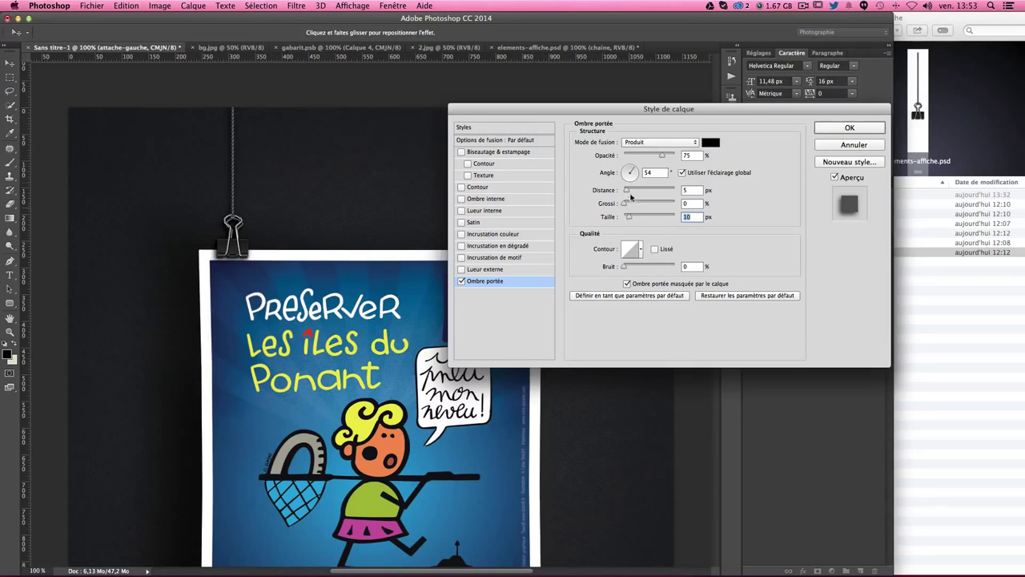
left_click(636, 172)
left_click(663, 157)
key("shift+Down")
type("50")
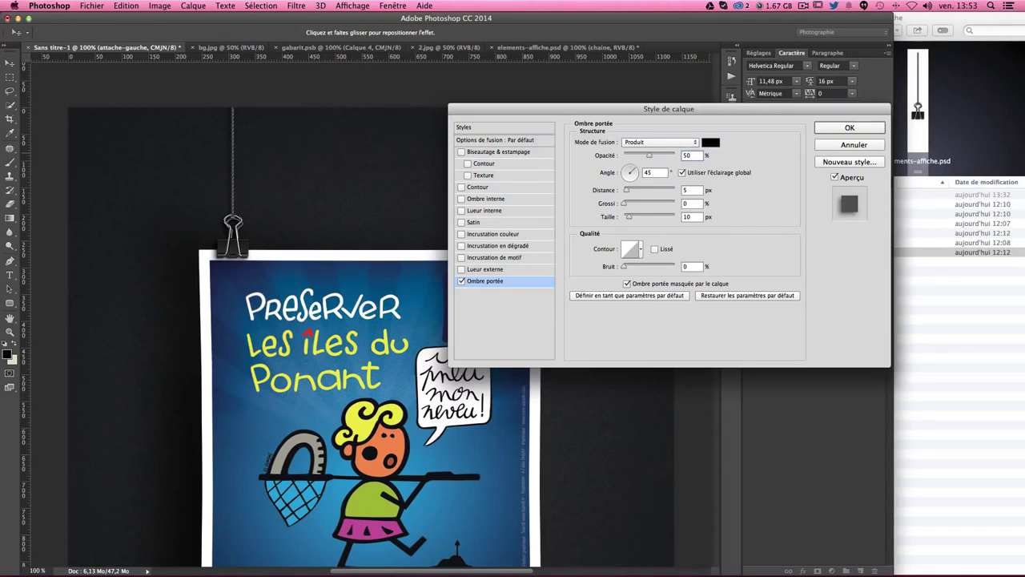
key("Return")
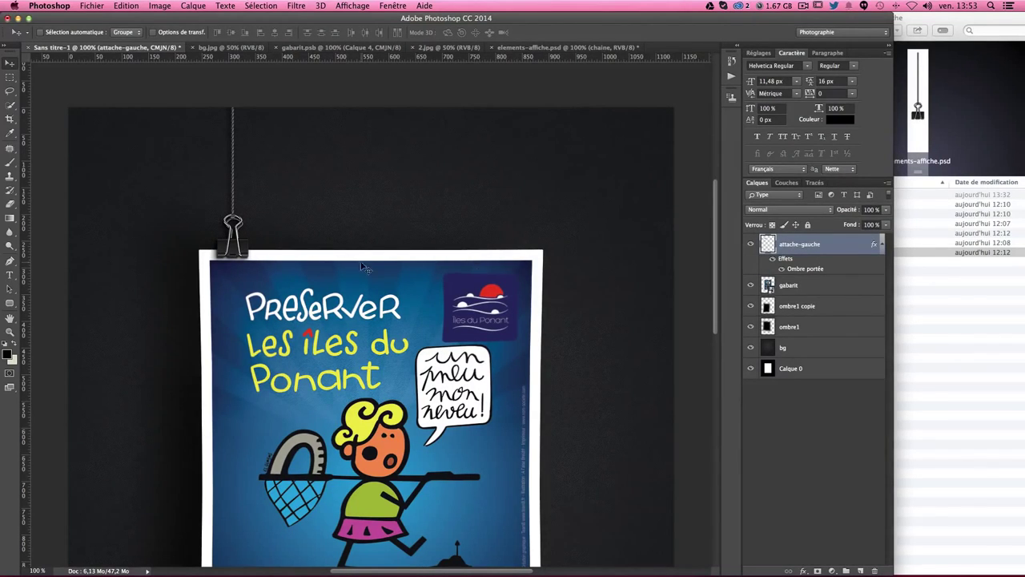
scroll(364, 267, "down", 1)
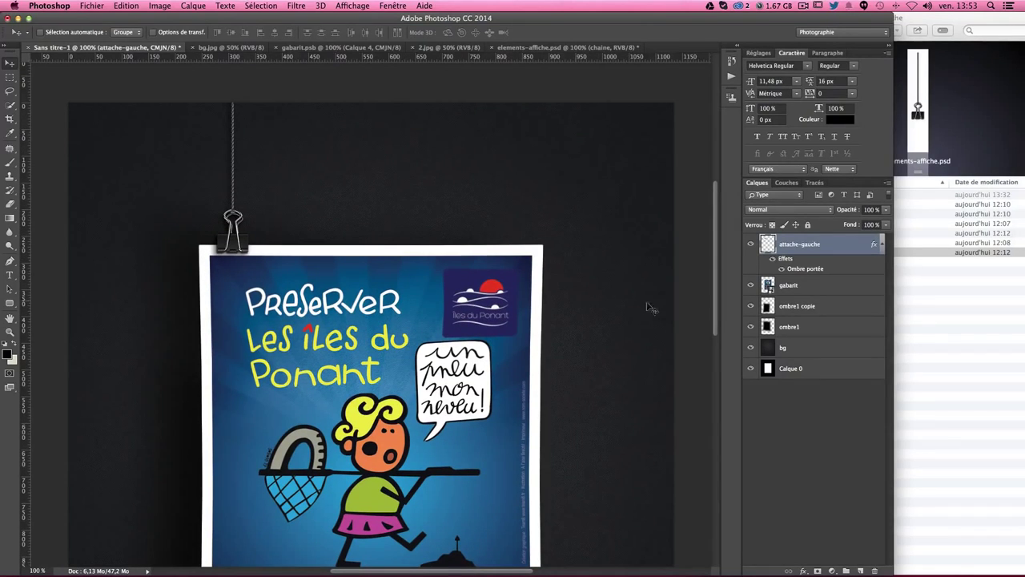
key("ctrl+j")
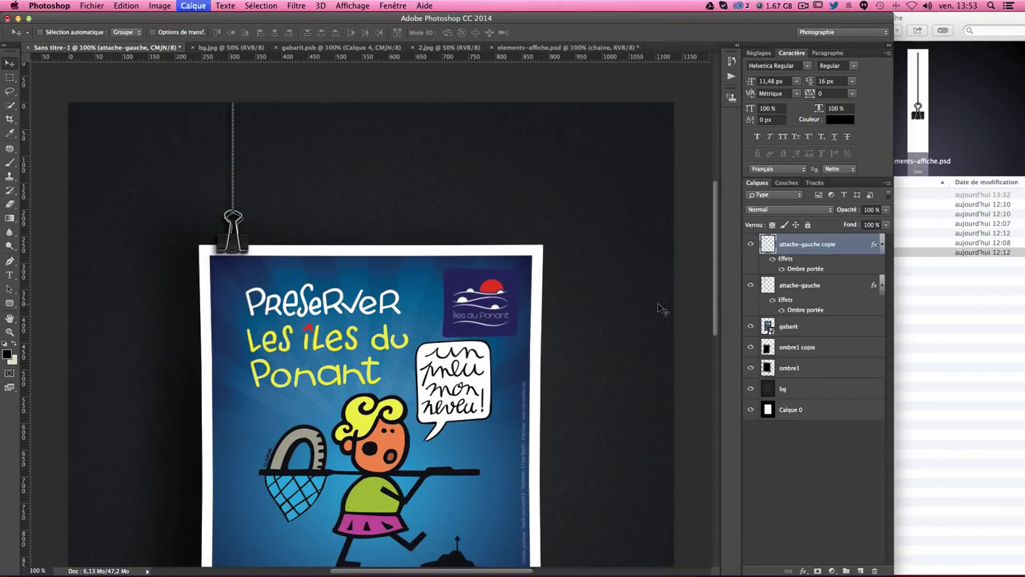
double_click(824, 247)
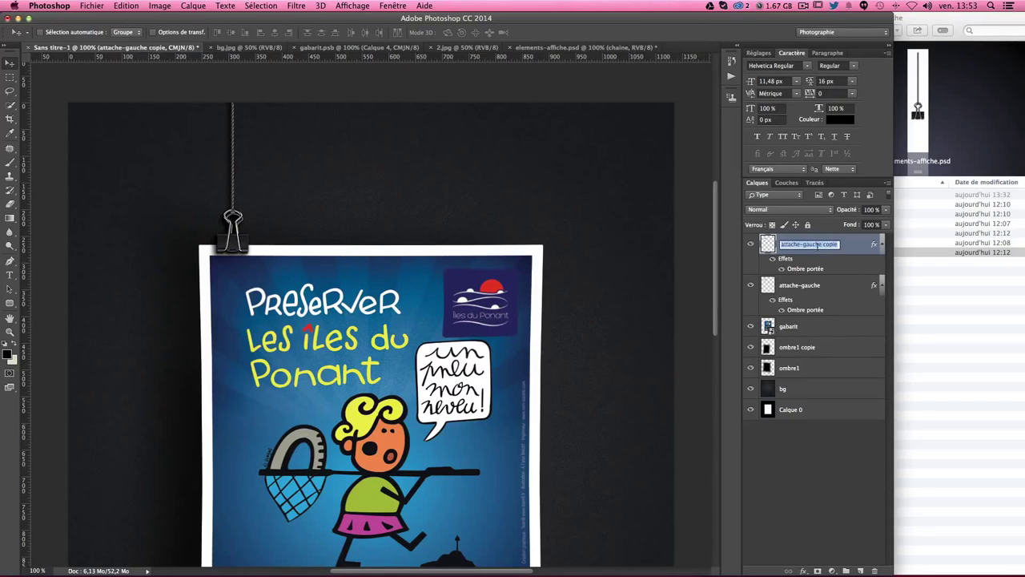
left_click_drag(804, 245, 852, 244)
type("droite")
key("Return")
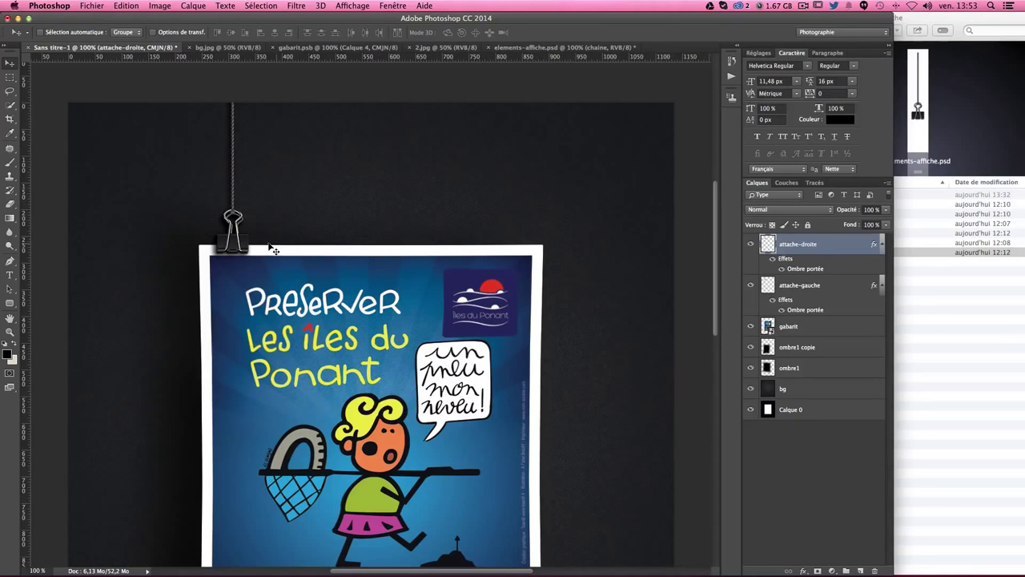
left_click_drag(258, 245, 535, 253)
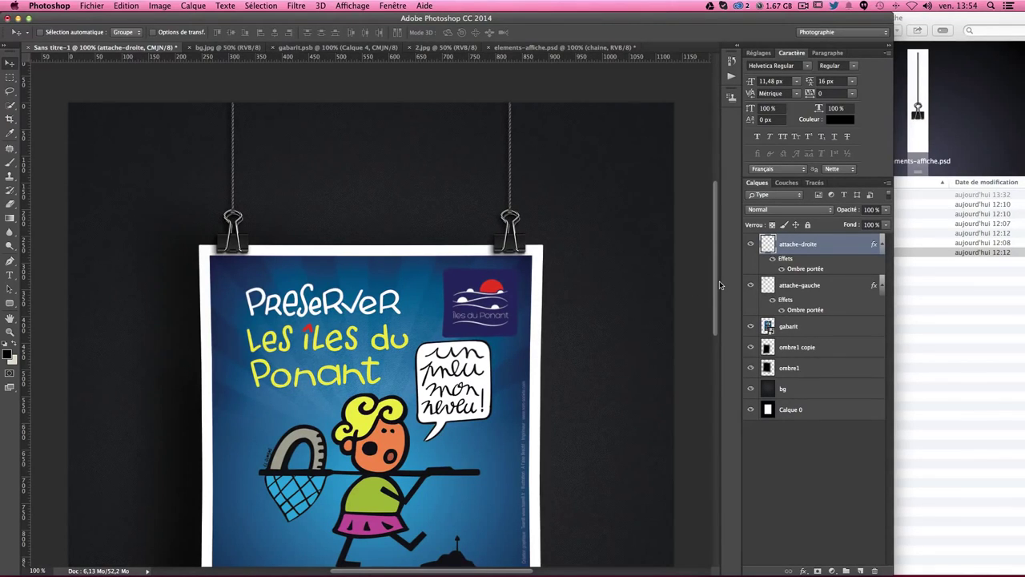
scroll(468, 330, "down", 3)
scroll(469, 330, "down", 5)
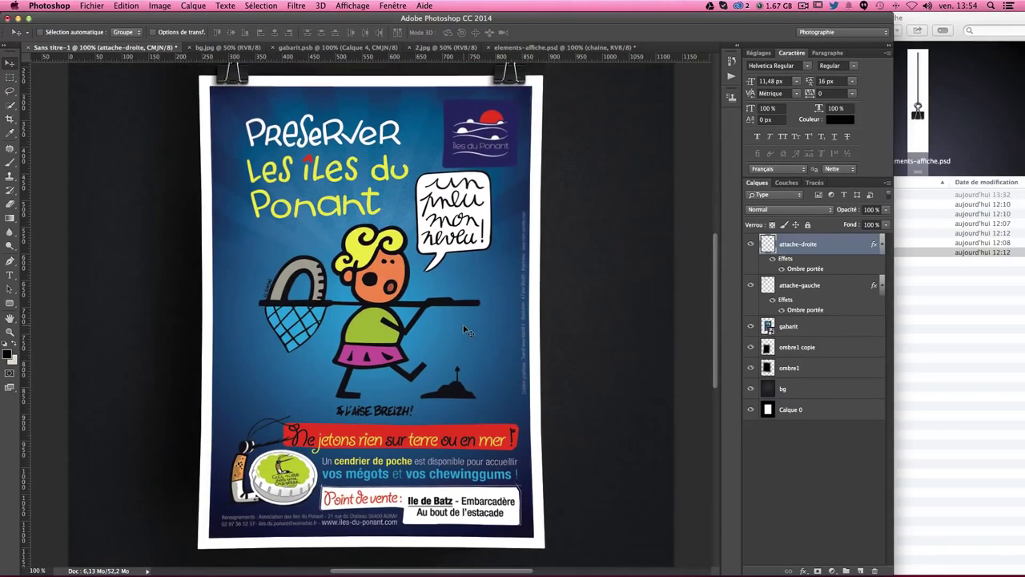
key("super+minus")
scroll(467, 330, "up", 2)
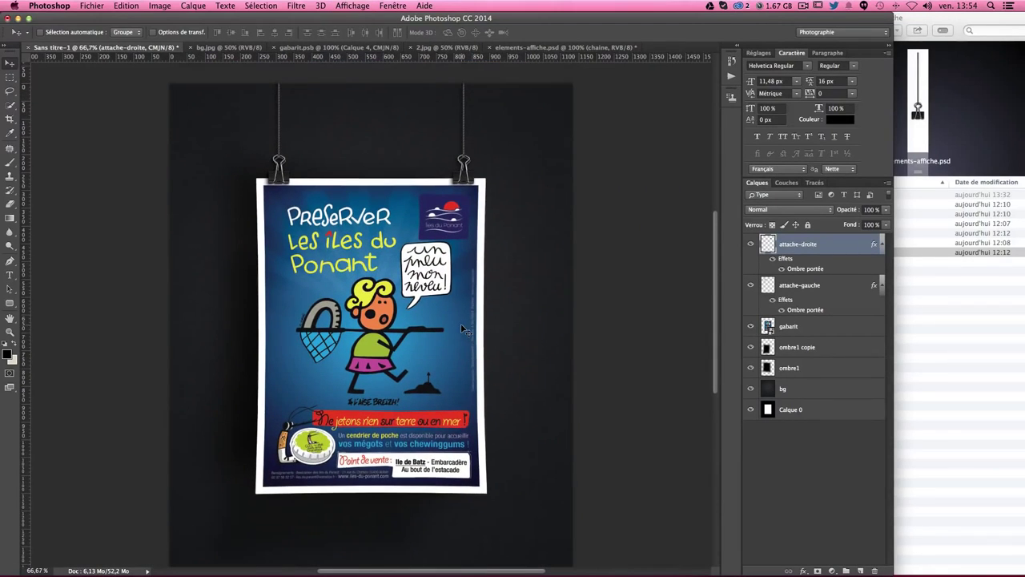
scroll(462, 328, "down", 1)
key("super+plus")
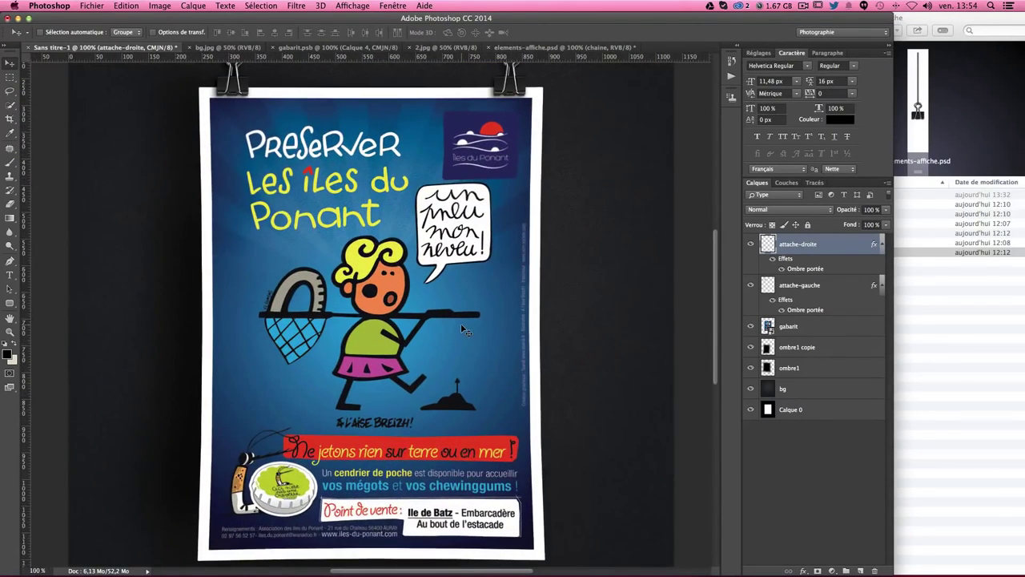
scroll(463, 328, "up", 3)
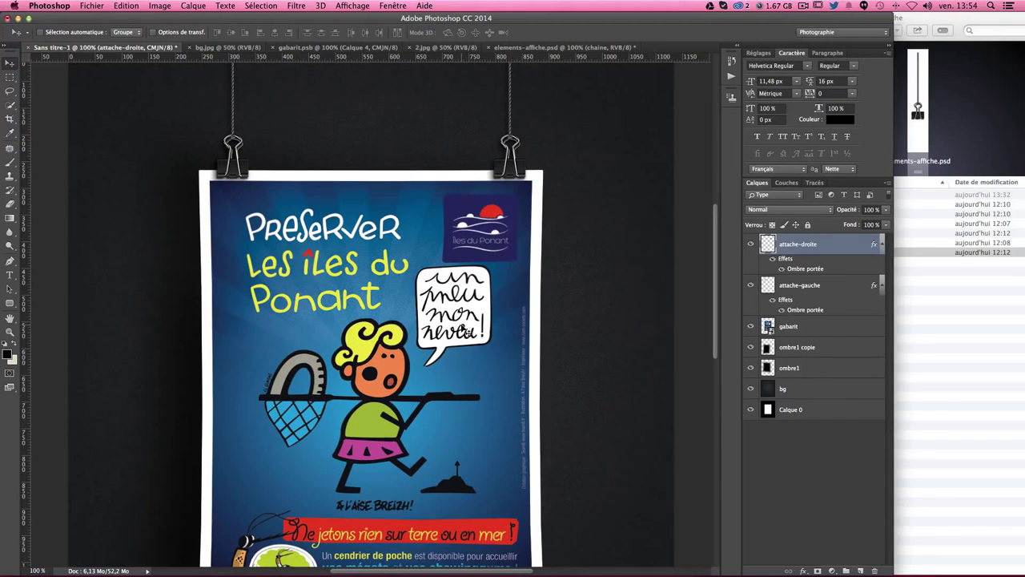
scroll(466, 330, "up", 2)
scroll(464, 327, "up", 3)
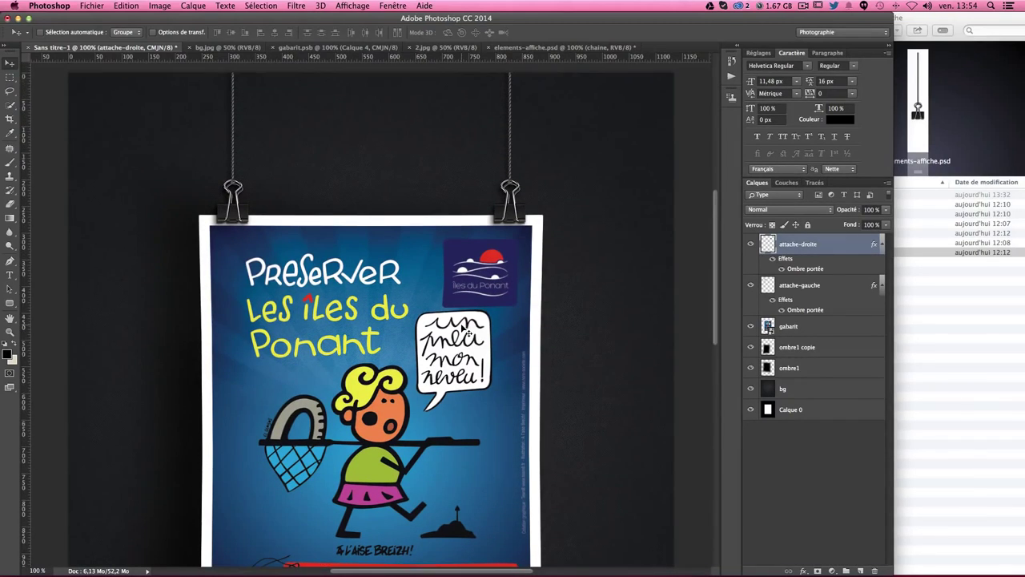
scroll(464, 328, "down", 3)
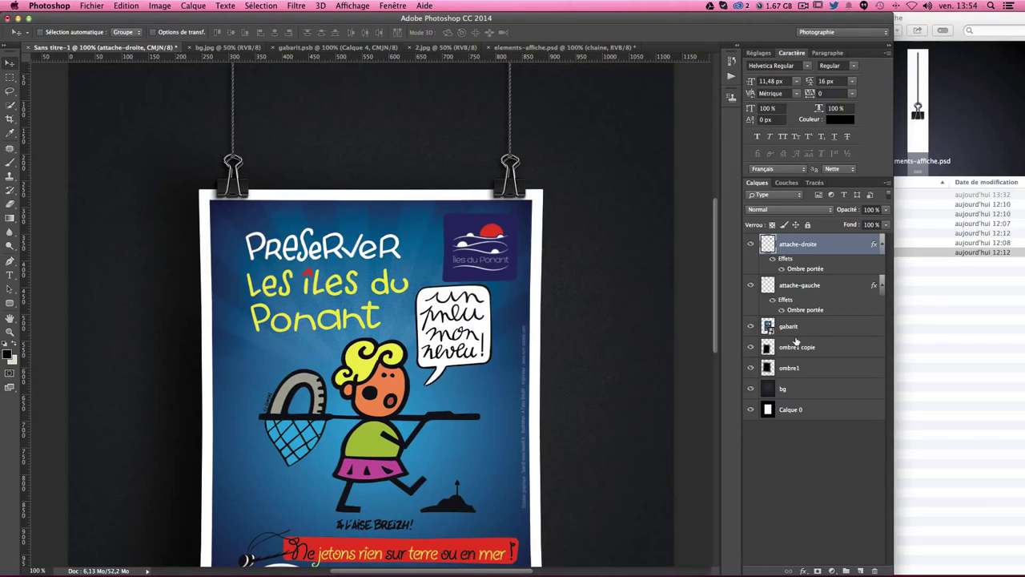
- Add a new top layer named grains
left_click(861, 571)
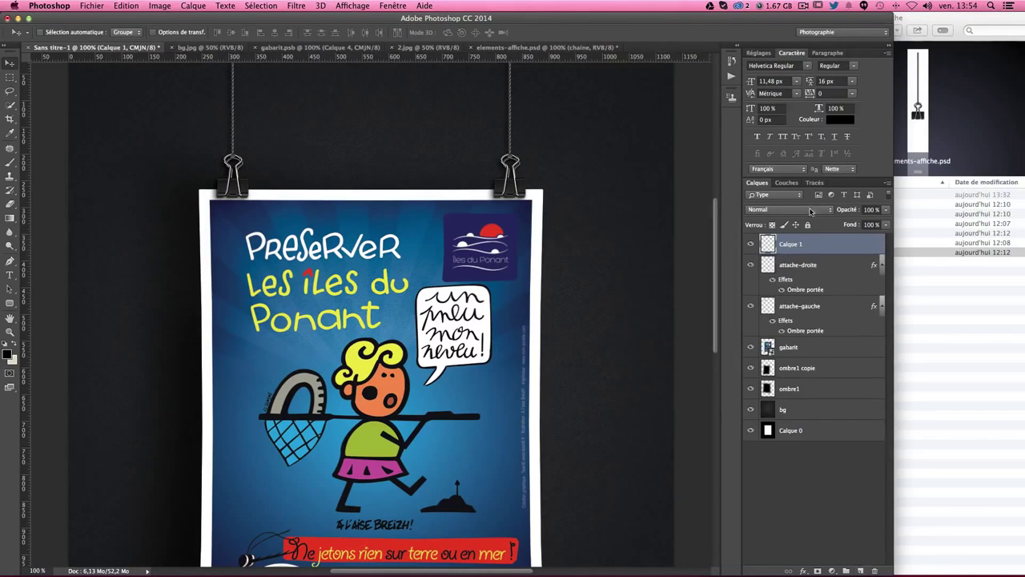
double_click(795, 245)
type("ins")
key("Return")
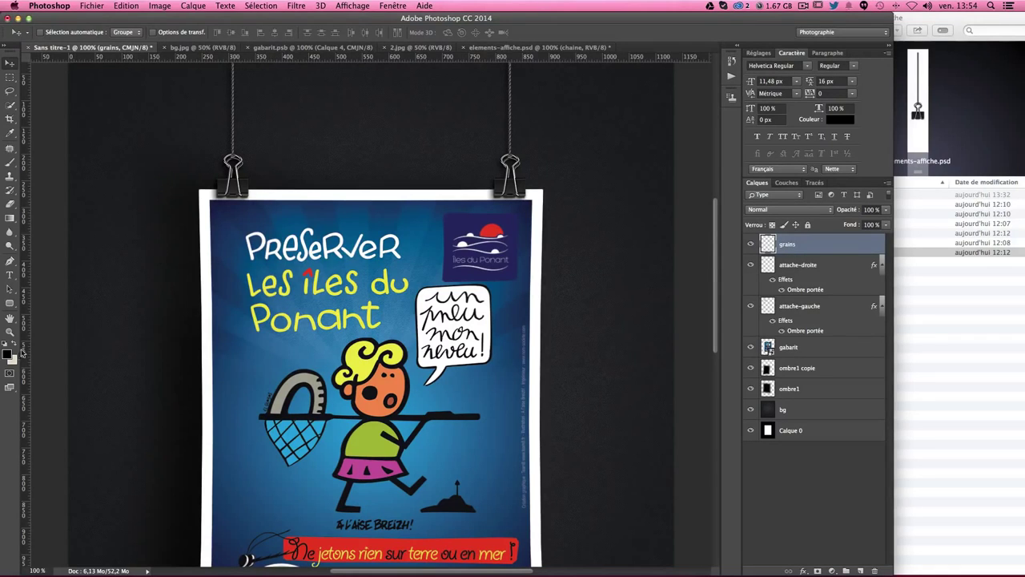
- Fill the grains layer with light grey e9e9e9
left_click(14, 344)
left_click(8, 354)
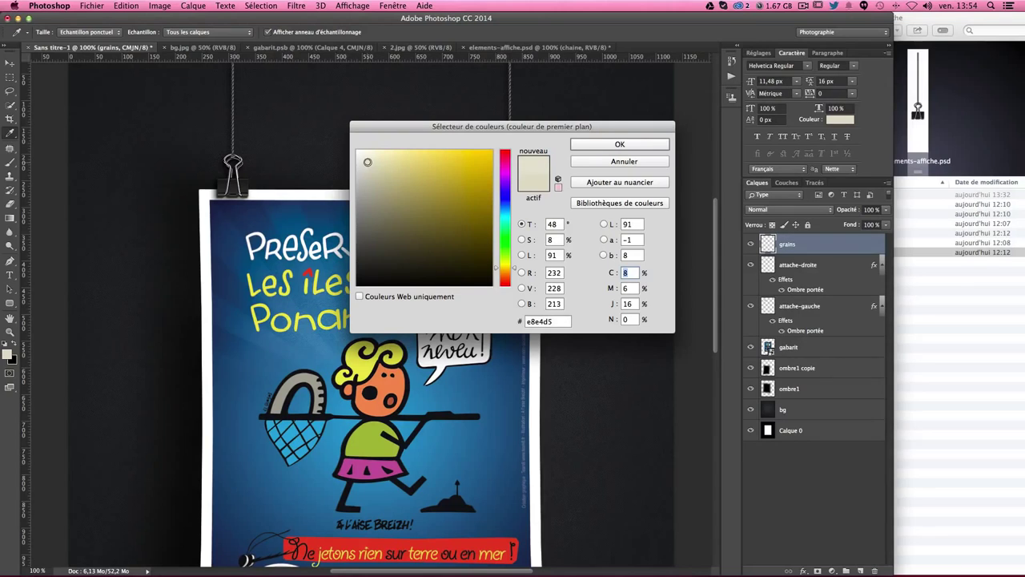
left_click_drag(367, 162, 354, 161)
left_click(588, 148)
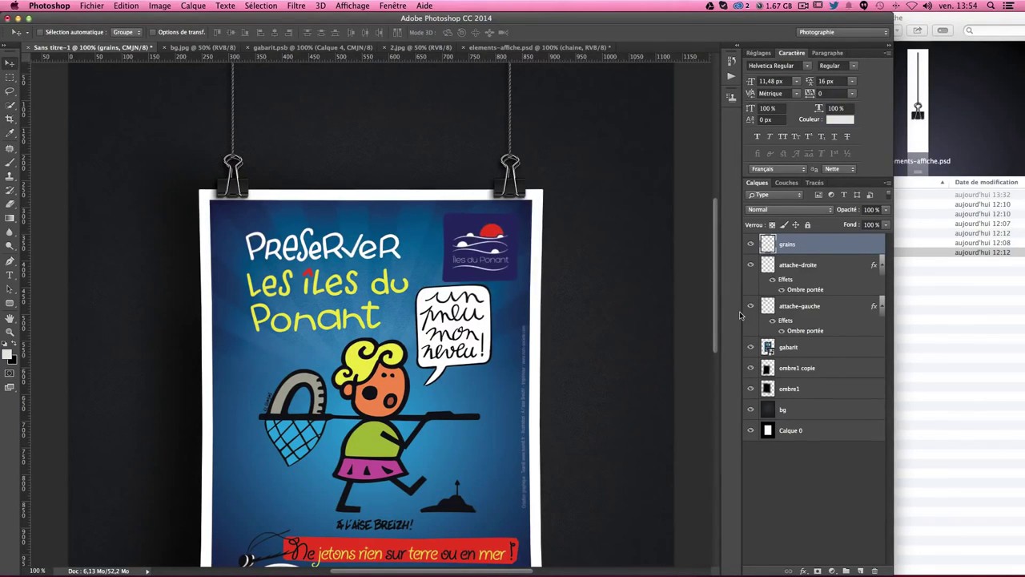
key("alt+BackSpace")
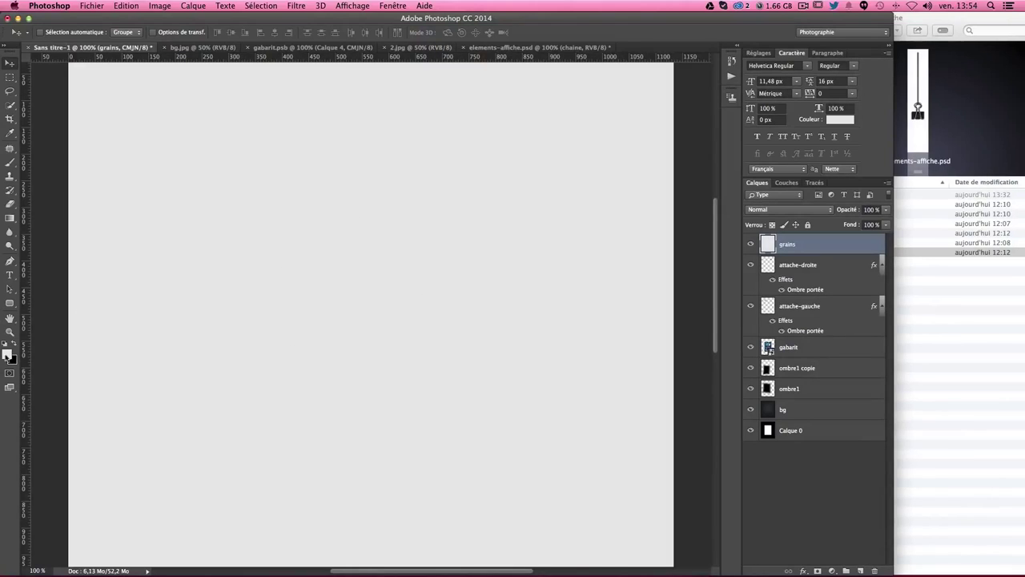
- Add 15% monochromatic Gaussian noise to the grains layer
left_click(296, 7)
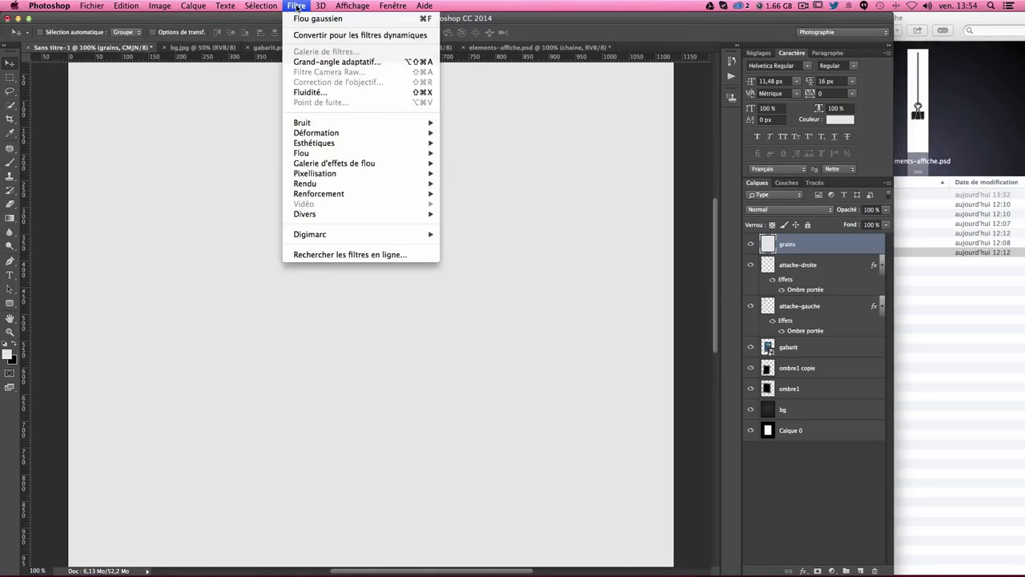
mouse_move(336, 123)
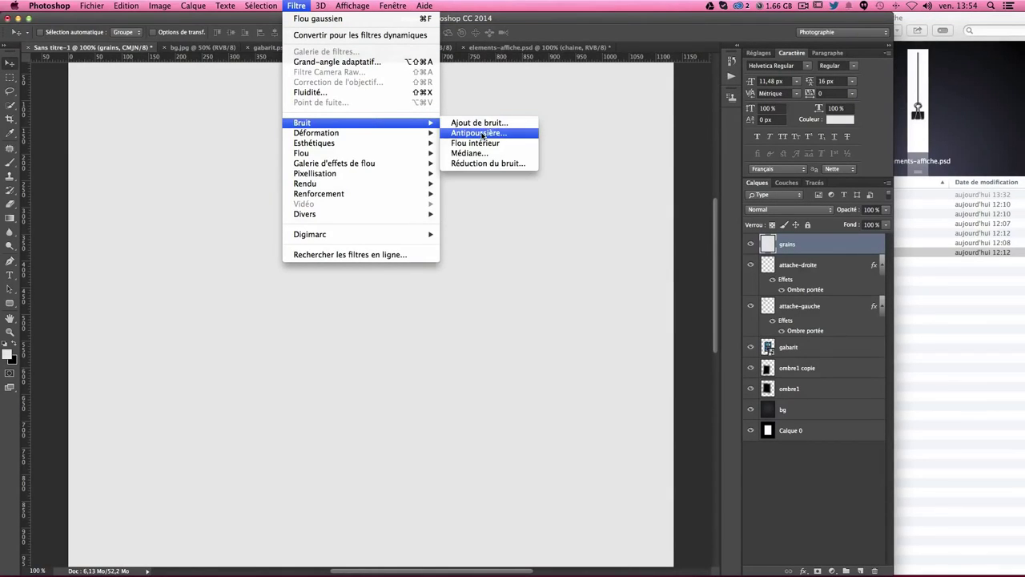
left_click(481, 122)
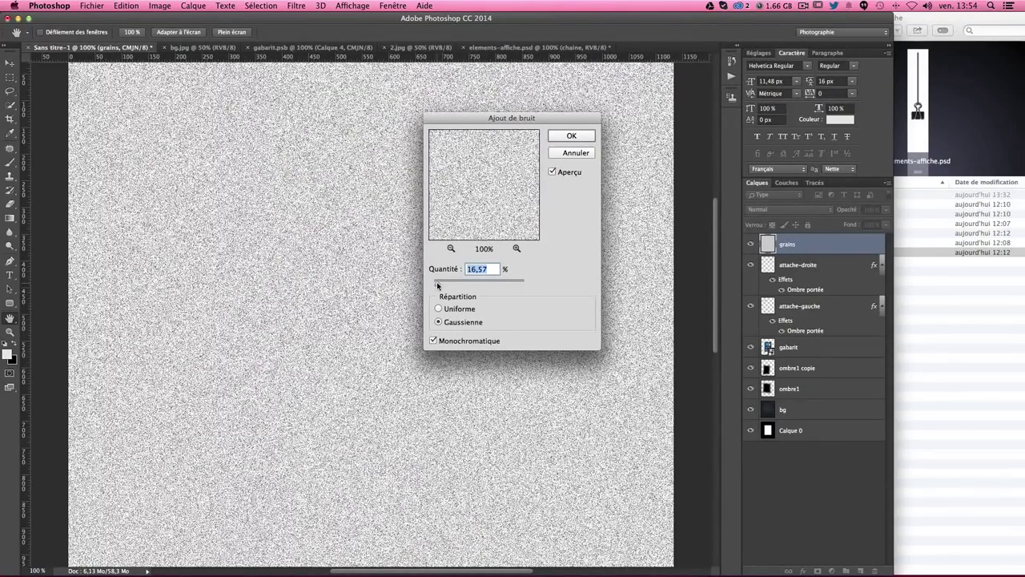
left_click_drag(438, 285, 437, 285)
type("15")
key("Return")
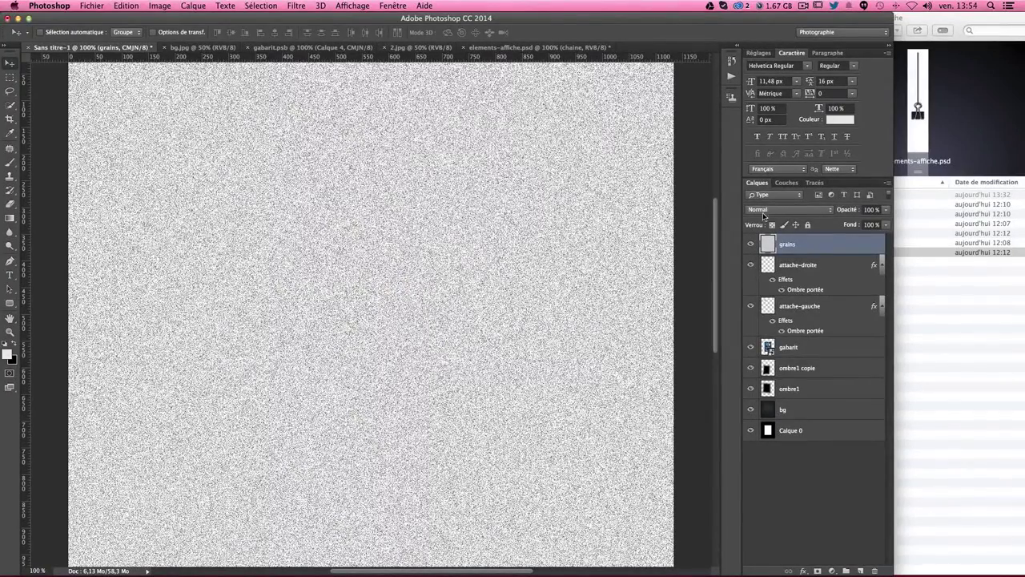
- Set the grains layer to Produit blending at 15% opacity
left_click(763, 213)
left_click(771, 244)
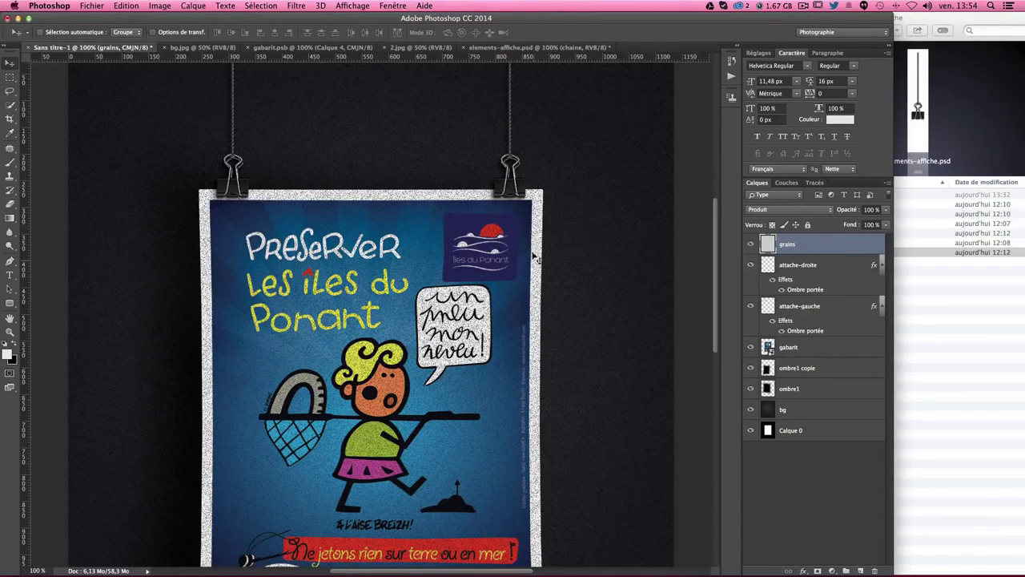
scroll(561, 240, "down", 3)
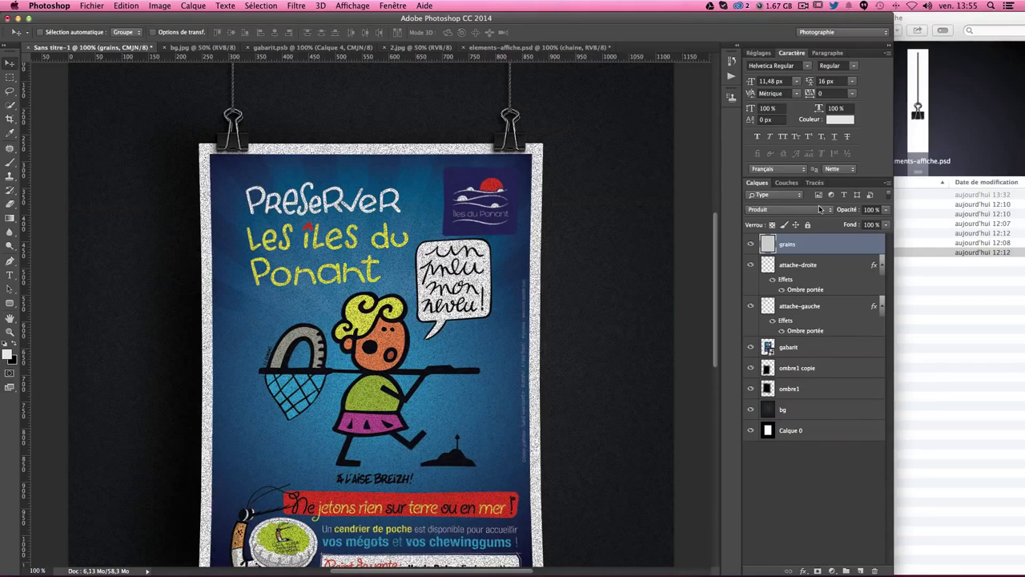
left_click(886, 209)
left_click_drag(885, 225, 841, 225)
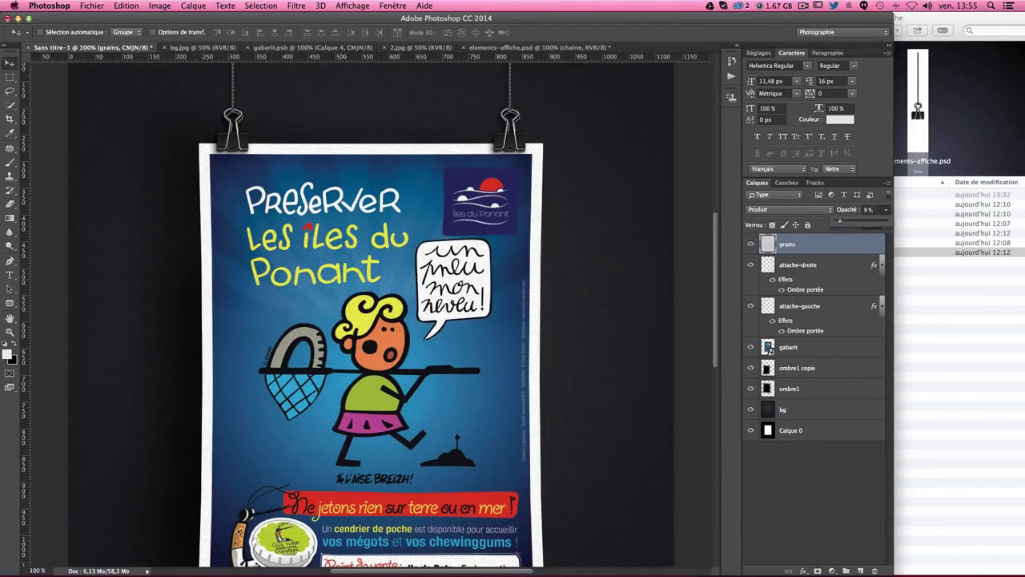
key("Return")
type("15")
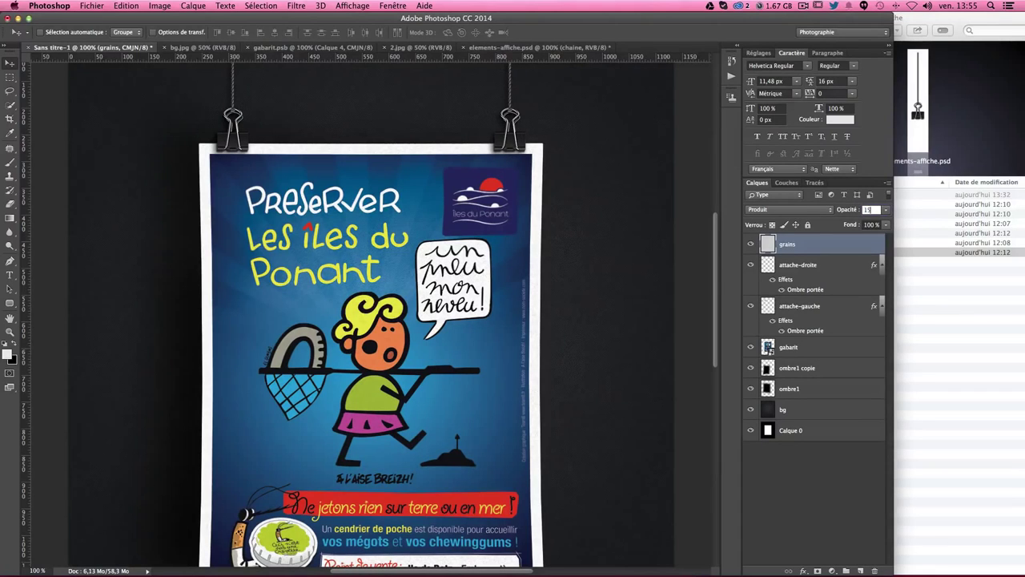
key("Return")
scroll(631, 313, "down", 2)
scroll(631, 313, "down", 2)
scroll(631, 312, "down", 1)
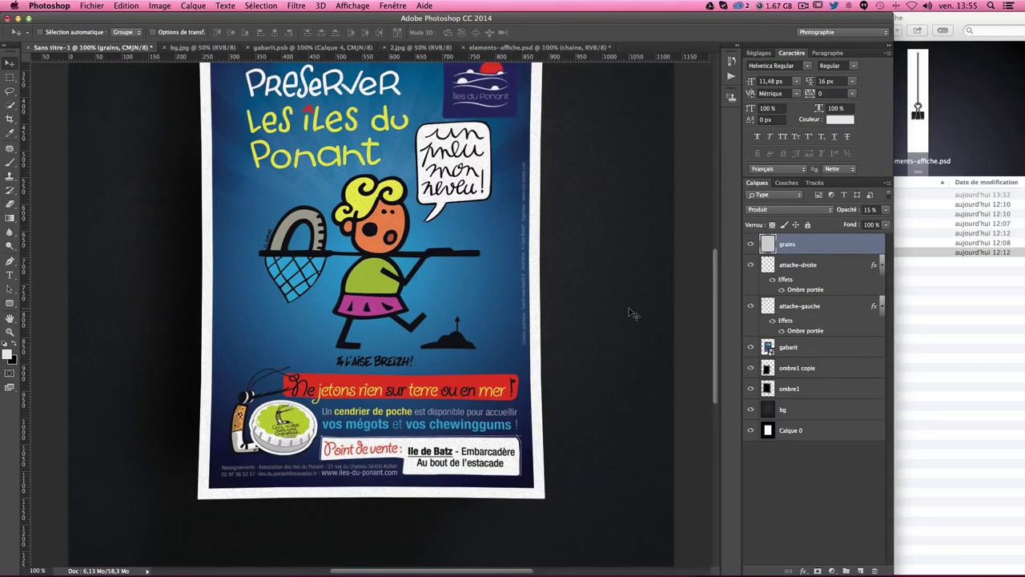
scroll(631, 313, "up", 3)
scroll(631, 313, "up", 1)
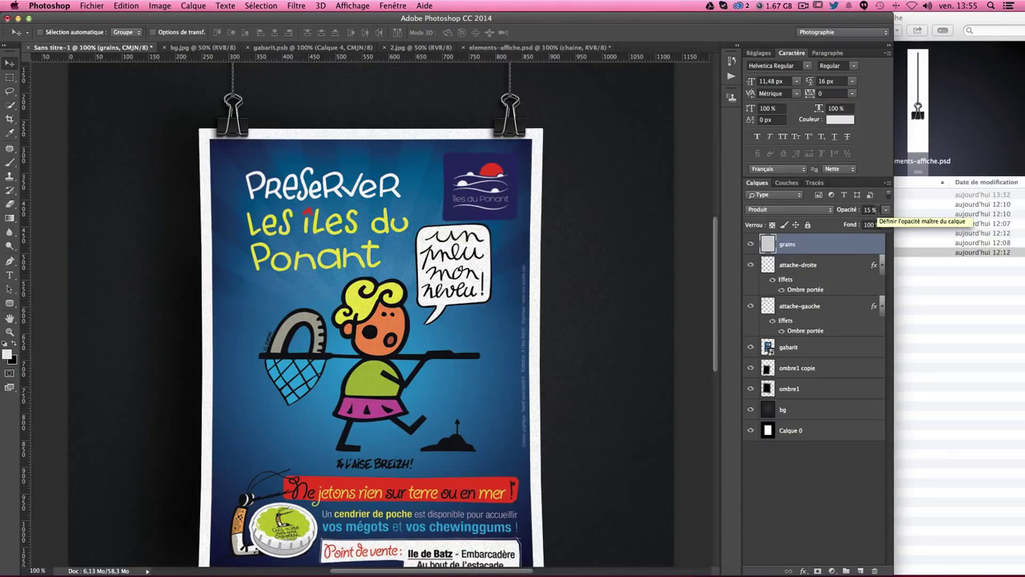
scroll(583, 204, "up", 1)
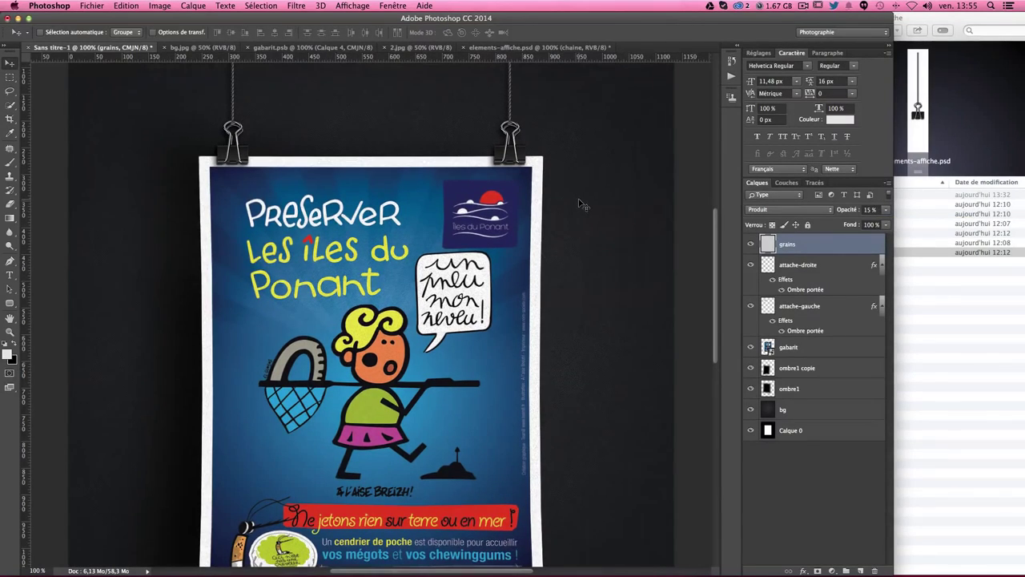
scroll(583, 204, "down", 1)
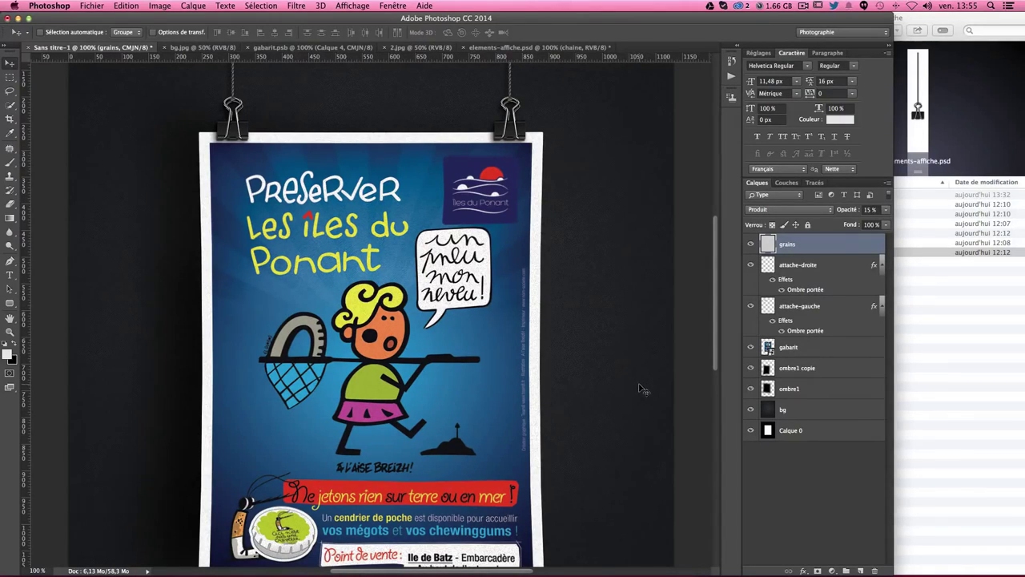
- Add a layer above grains, show guides, marquee a thin centre strip, and reset foreground to black
left_click(860, 571)
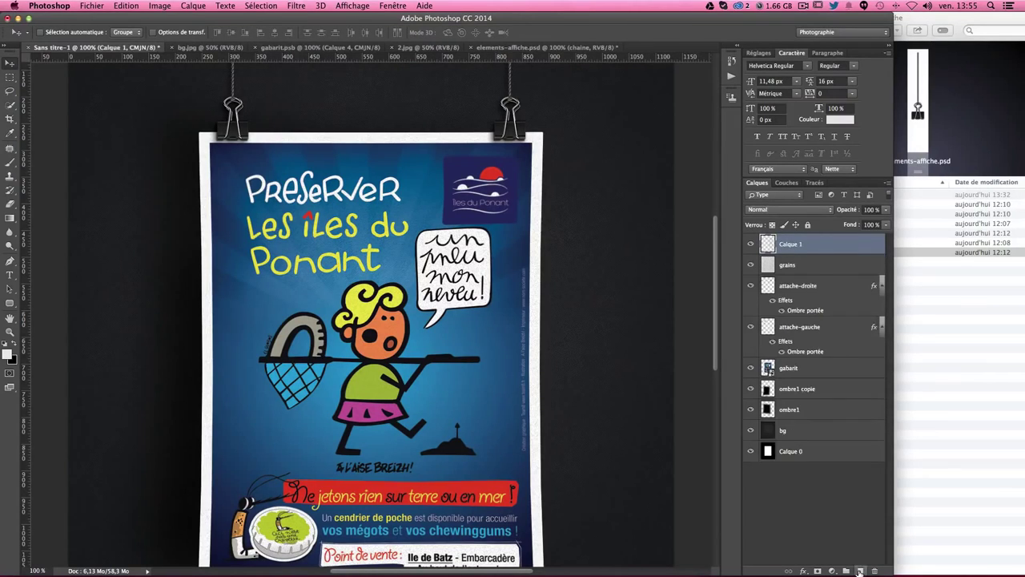
left_click(10, 77)
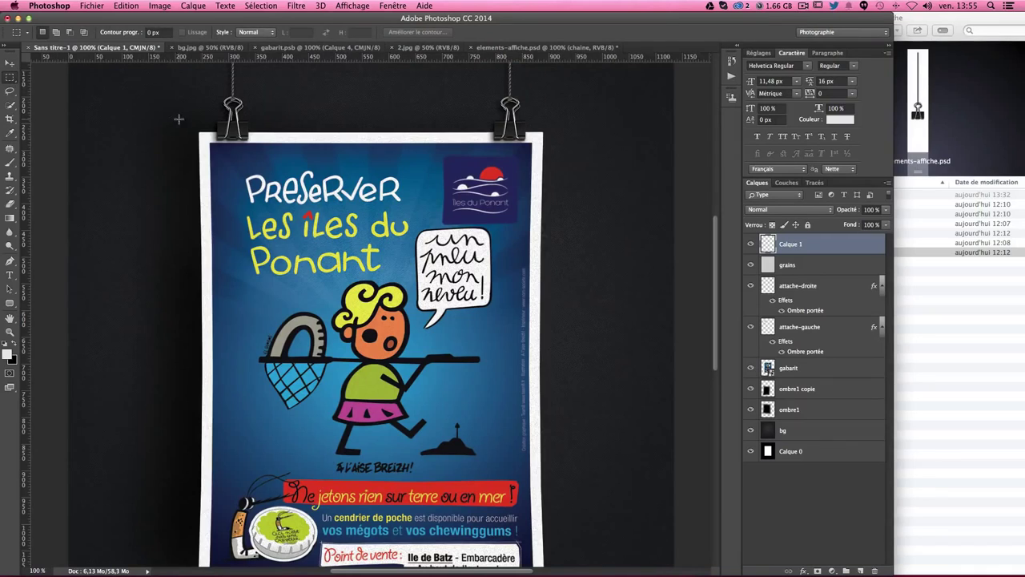
key("super+semicolon")
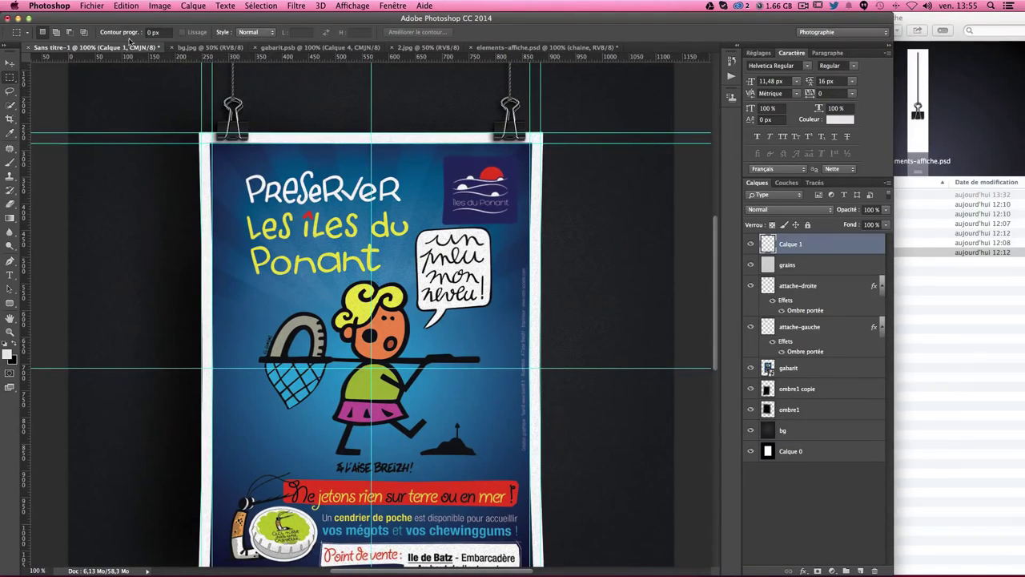
left_click(158, 33)
left_click_drag(371, 132, 395, 344)
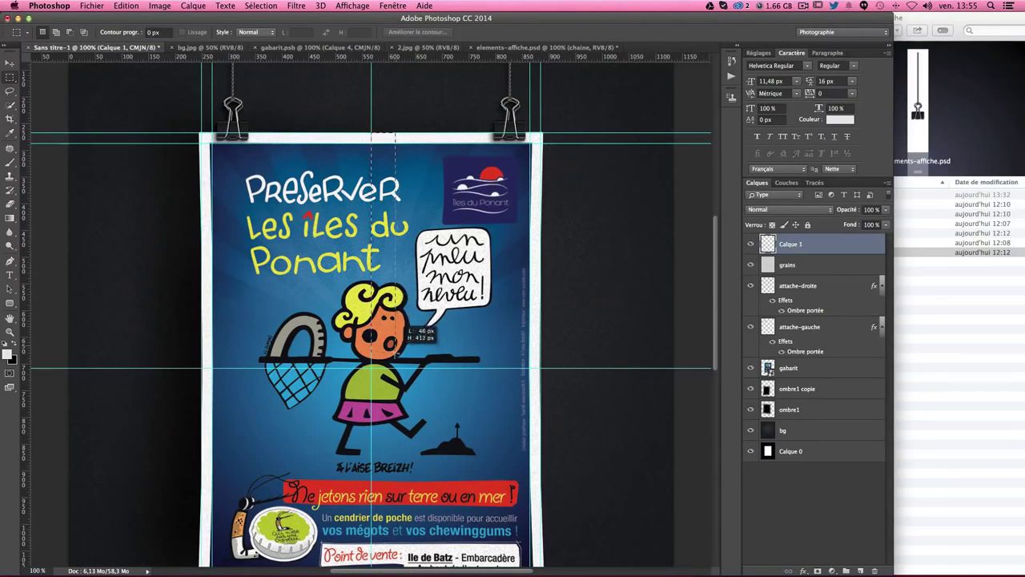
mouse_move(395, 344)
left_mouse_down()
mouse_move(384, 190)
mouse_move(381, 361)
left_mouse_up()
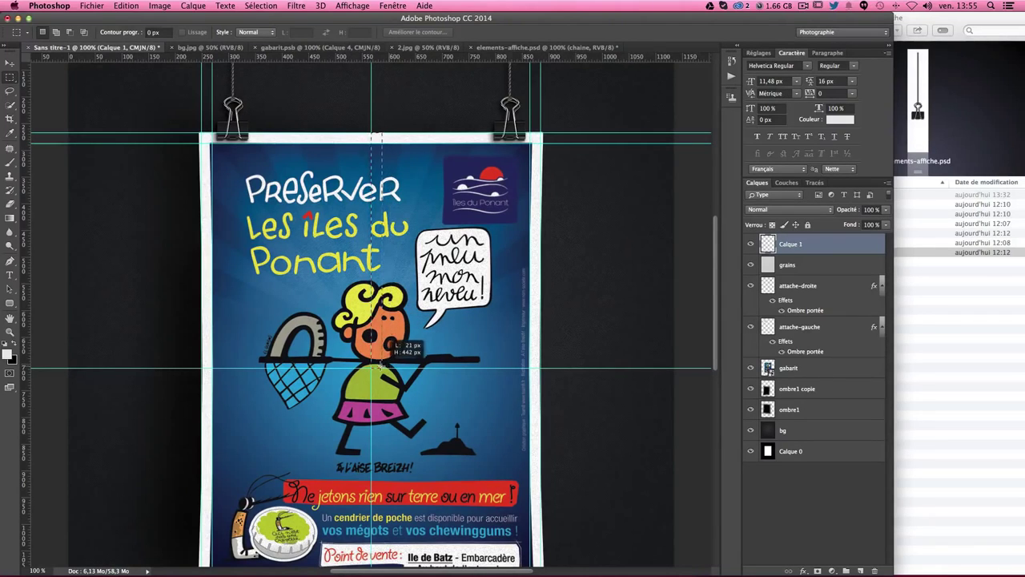
left_click_drag(381, 360, 406, 368)
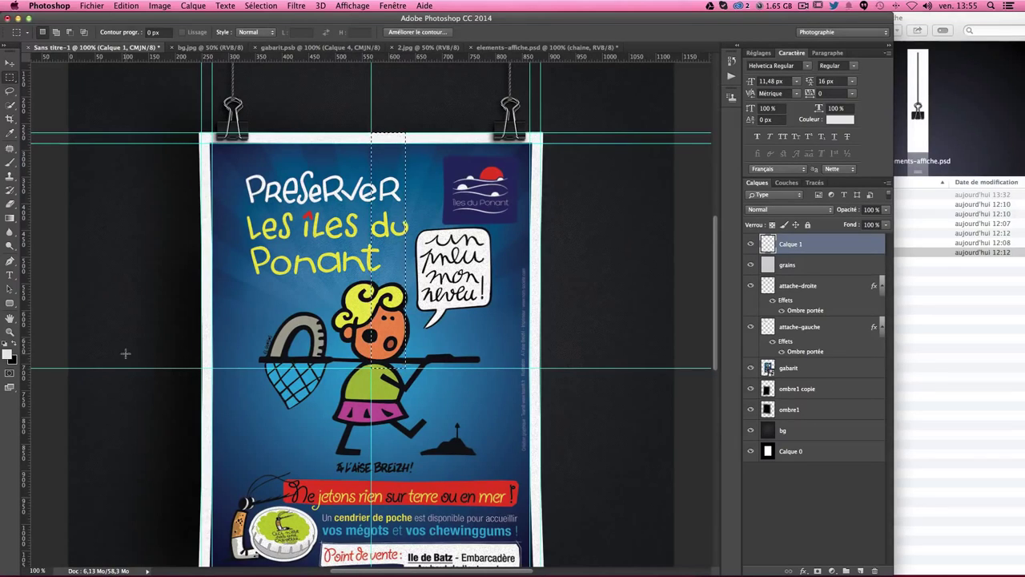
left_click(13, 346)
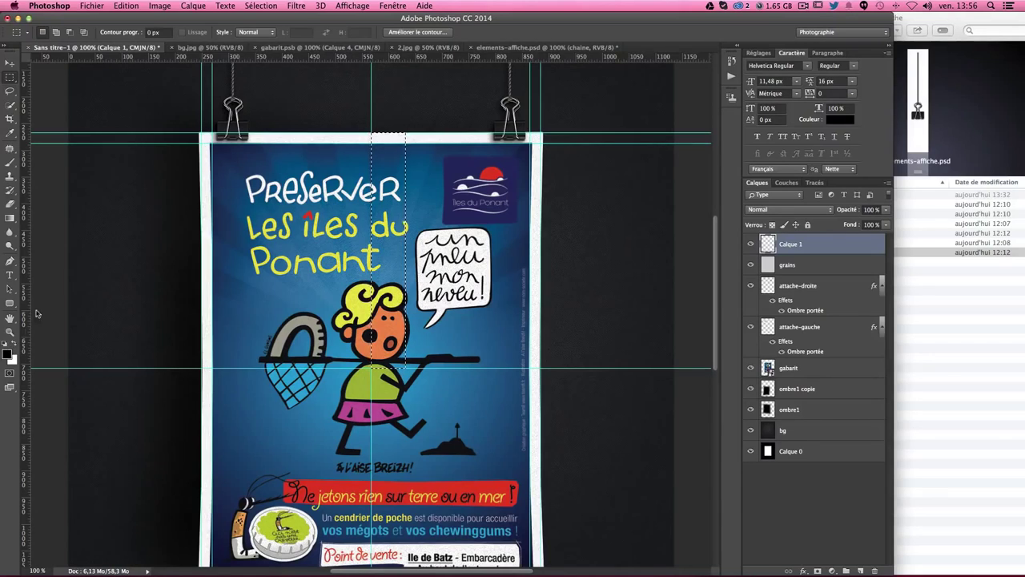
- Fill the narrow centre strip with solid black on Calque 1 and deselect
left_click(10, 217)
right_click(10, 218)
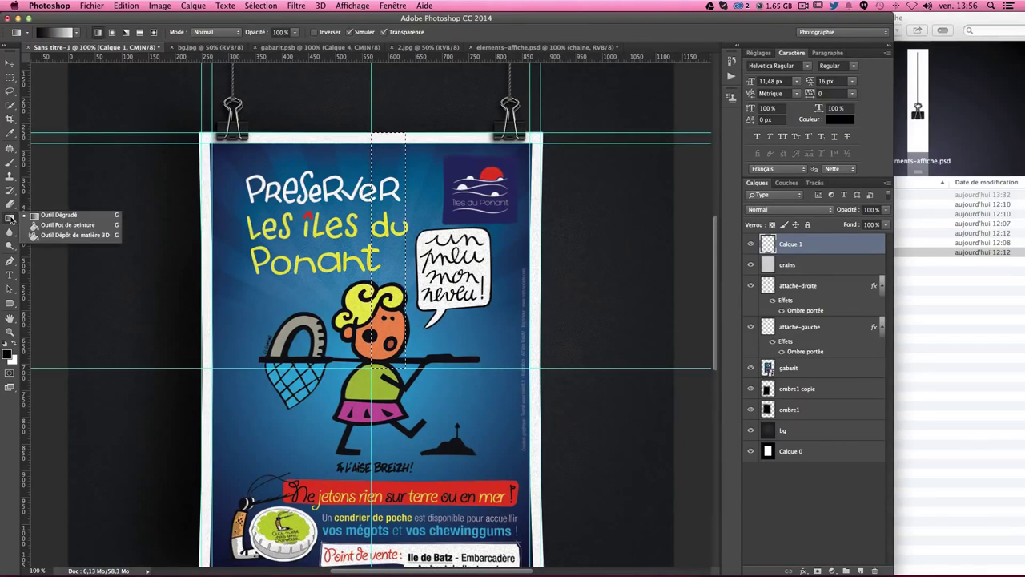
left_click(64, 217)
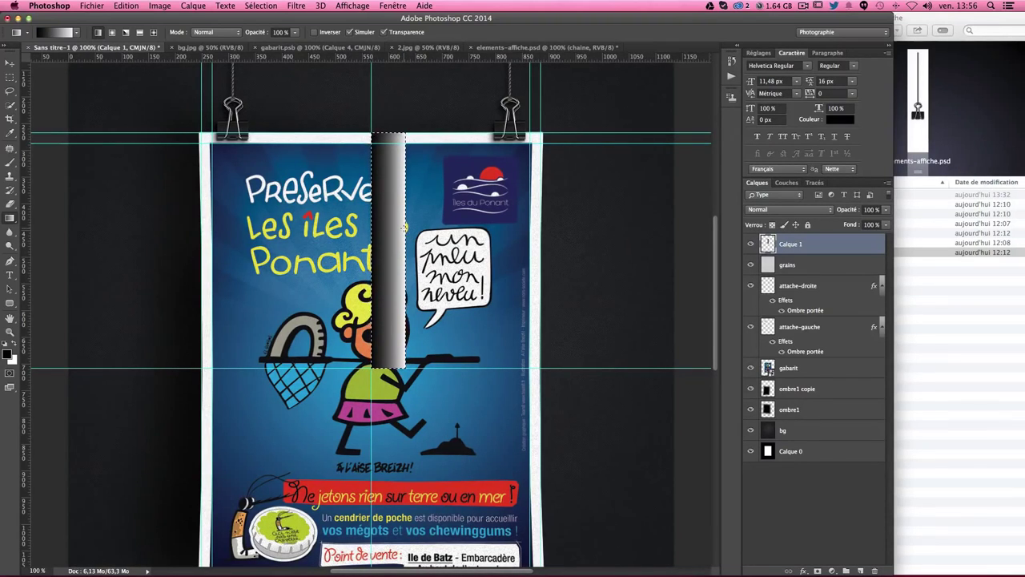
key("ctrl+z")
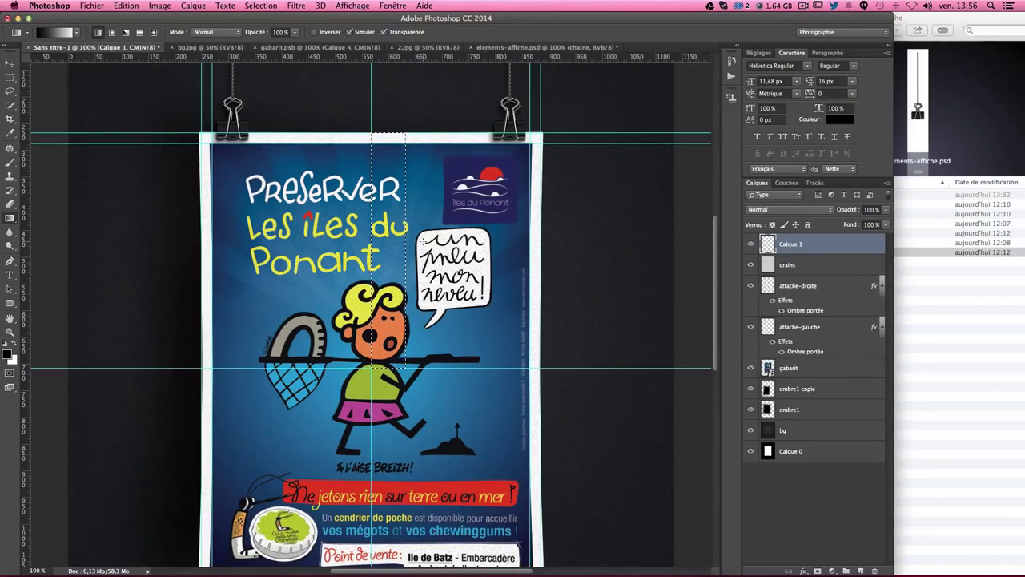
key("shift+BackSpace")
key("Return")
key("ctrl+d")
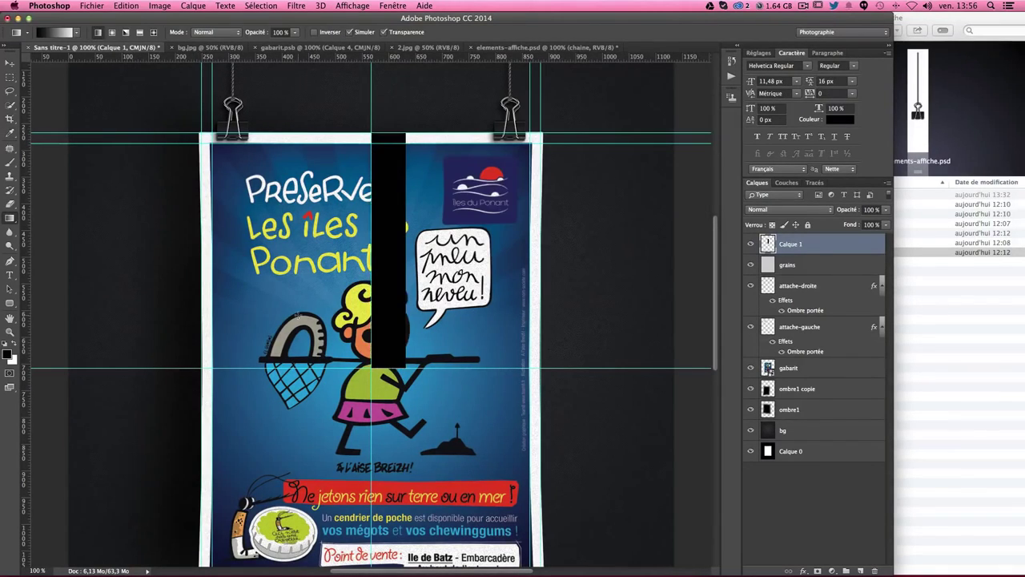
- Add a layer mask with a gradient so the strip fades rightward into a soft shadow
left_click(818, 572)
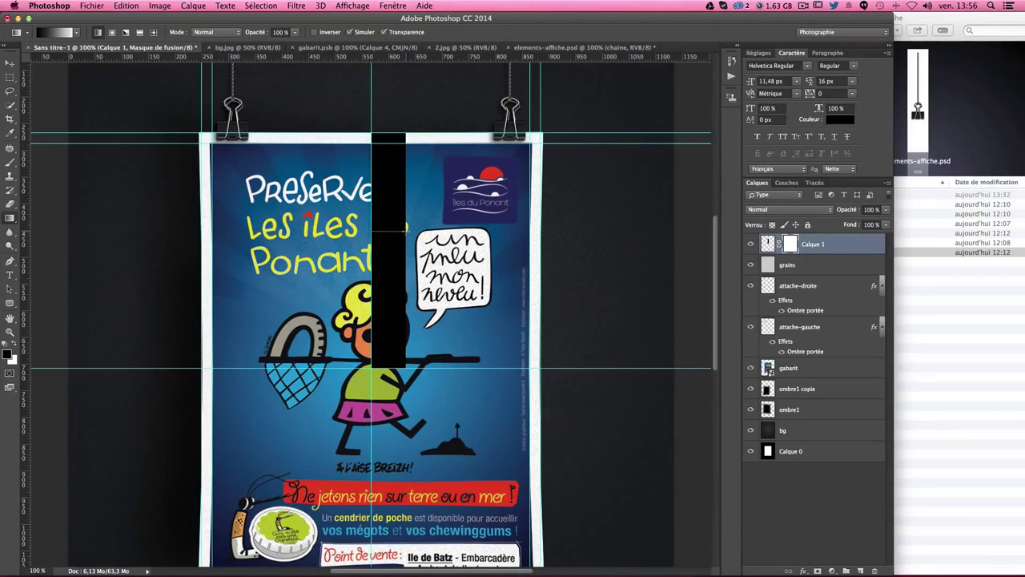
left_click_drag(405, 230, 407, 232)
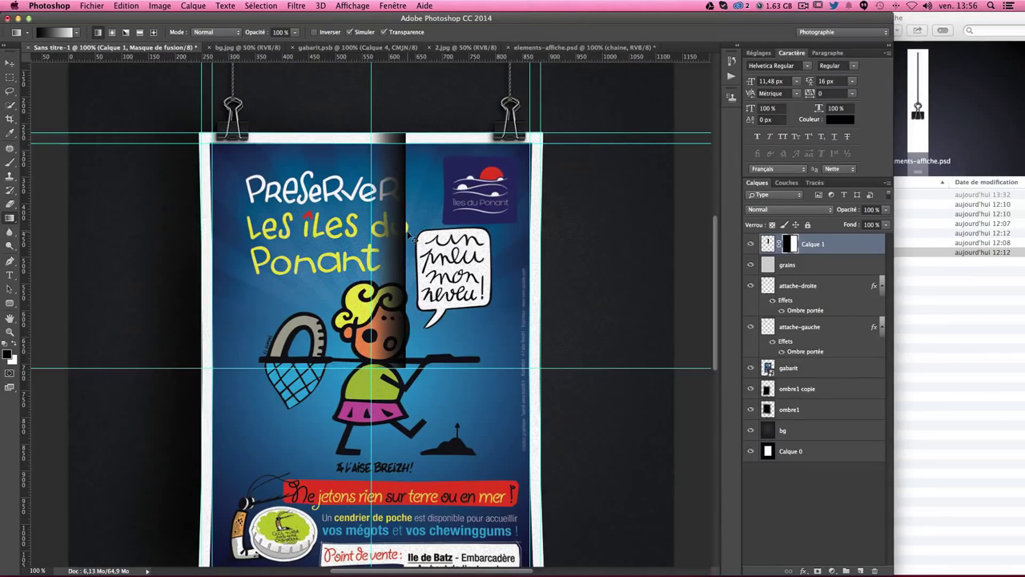
key("ctrl+z")
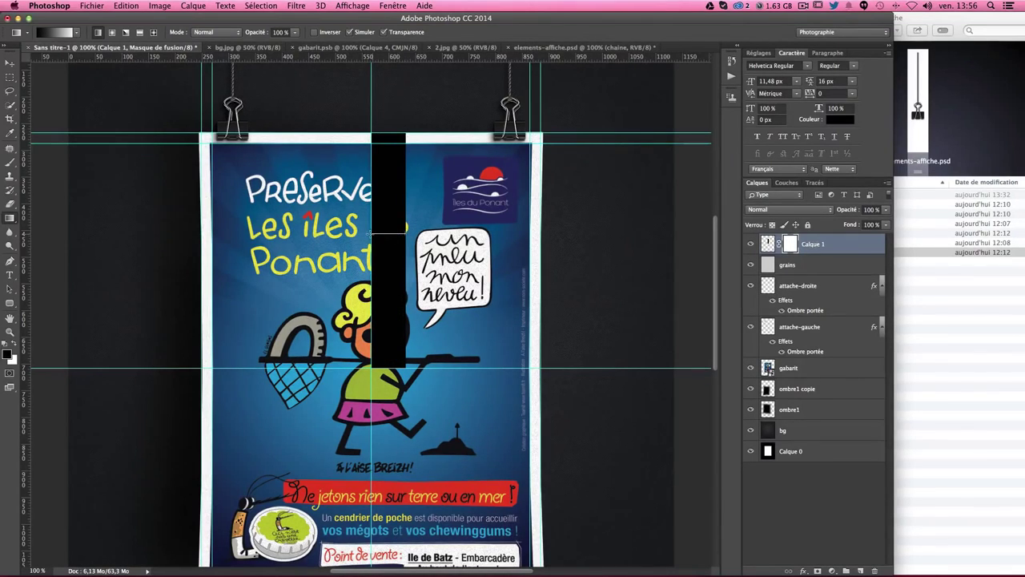
left_click_drag(404, 232, 373, 233)
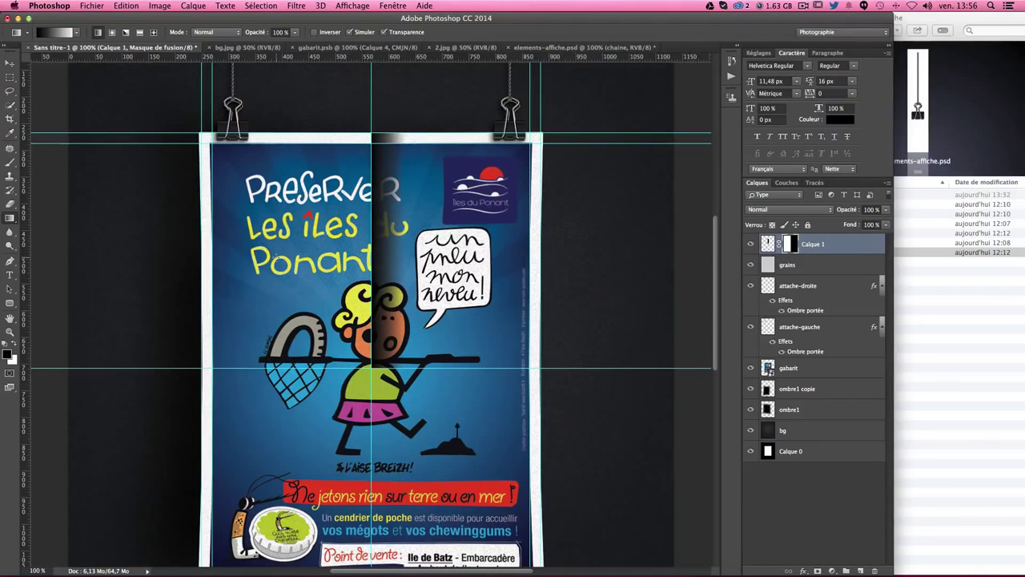
- Lower the fold strip to 20% opacity and drag out a duplicate, Calque 1 copie
left_click(10, 62)
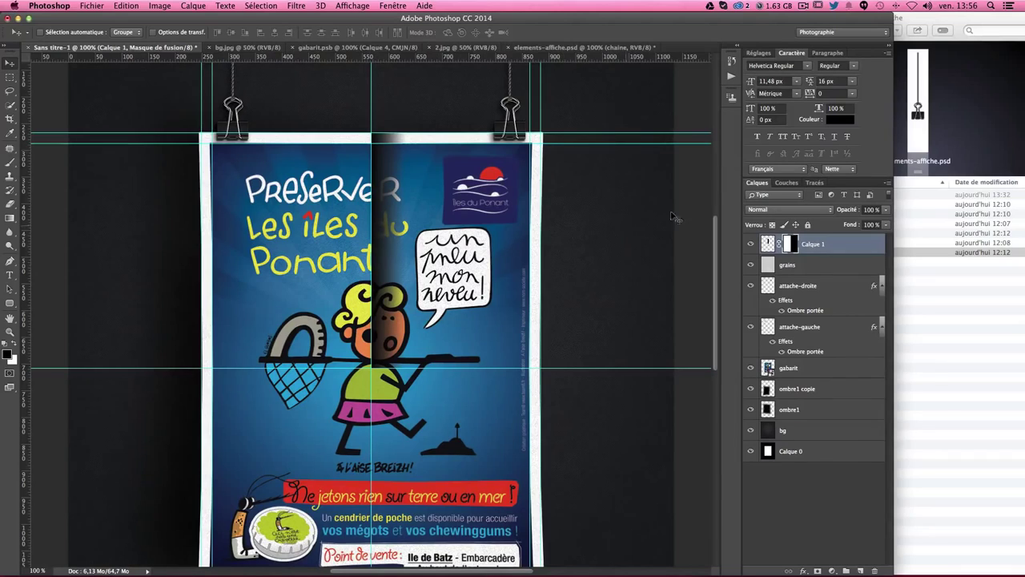
left_click(871, 209)
type("20")
key("Return")
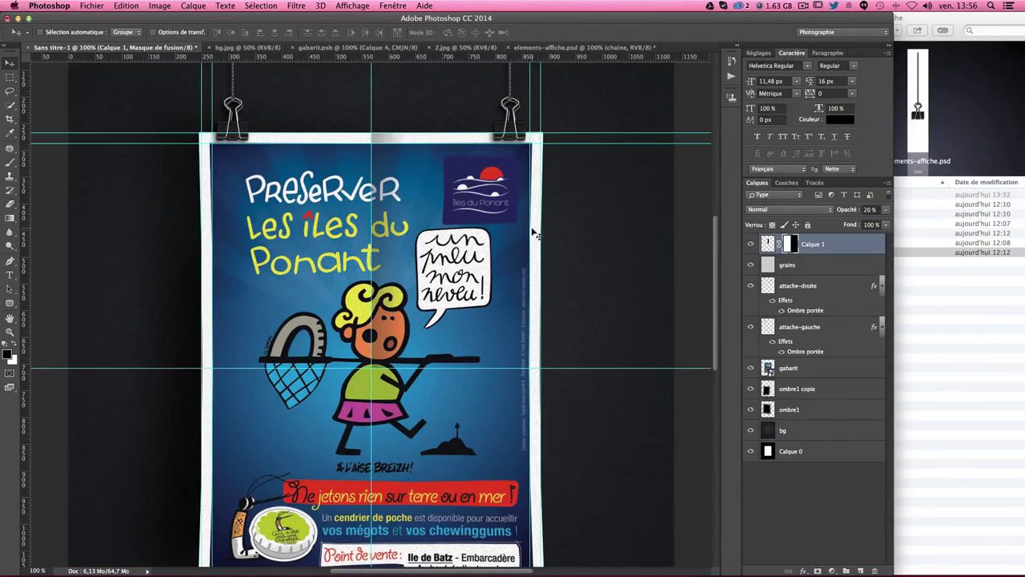
mouse_move(533, 233)
left_mouse_down()
mouse_move(498, 294)
mouse_move(431, 331)
left_mouse_up()
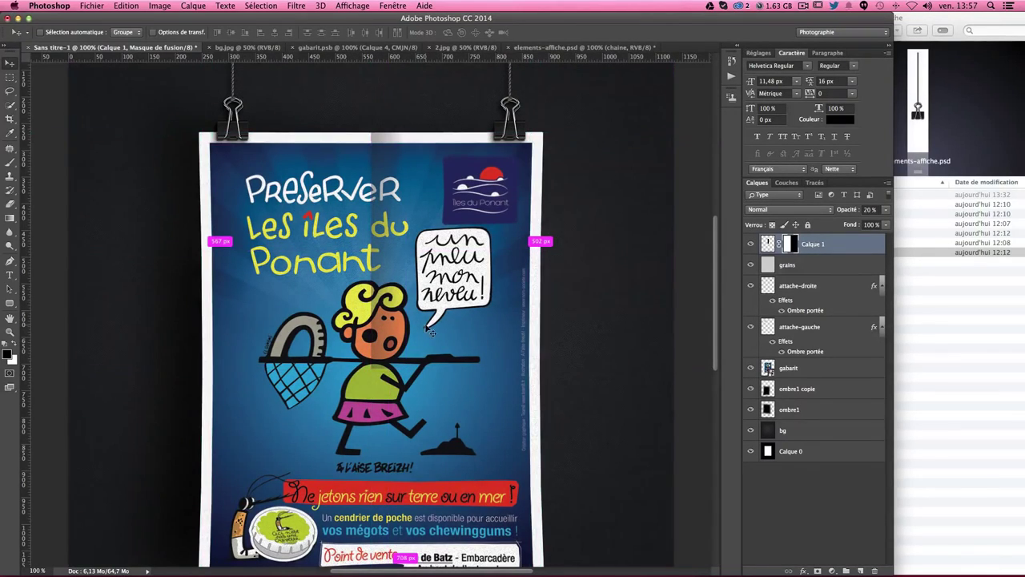
scroll(428, 327, "down", 3)
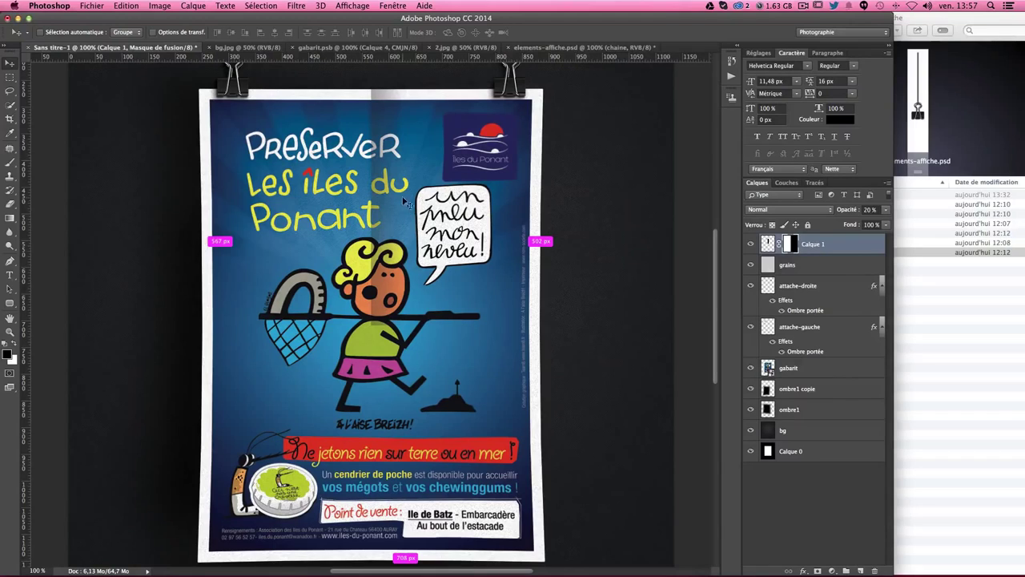
left_click_drag(408, 204, 392, 434)
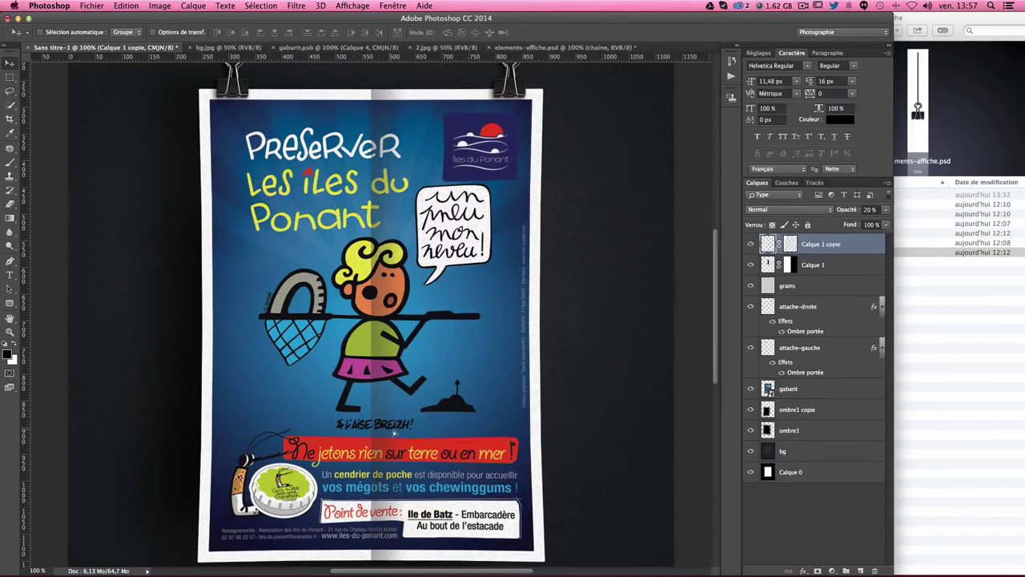
- Flip the copied strip horizontally to mirror the vertical centre crease
key("ctrl+t")
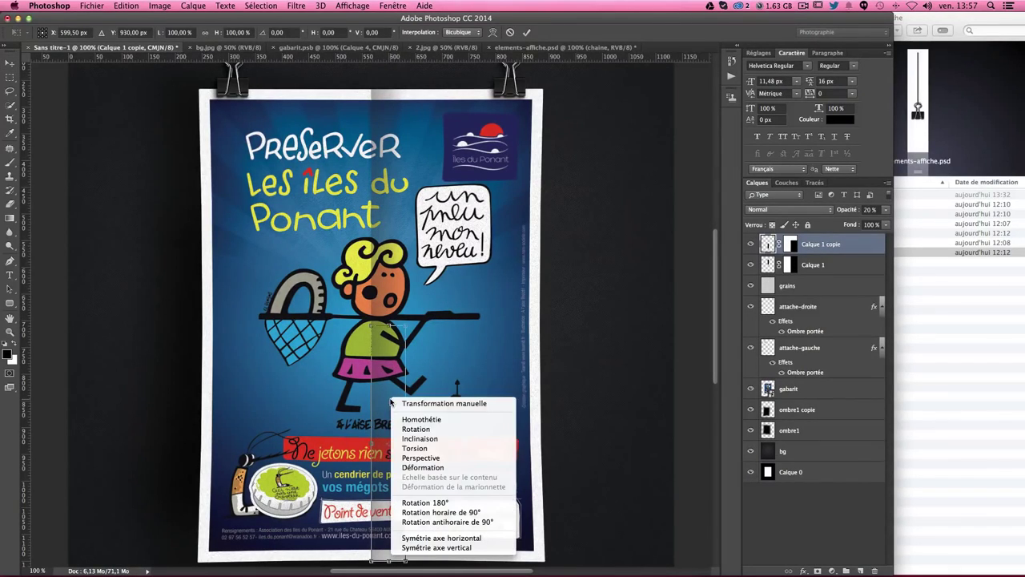
right_click(391, 399)
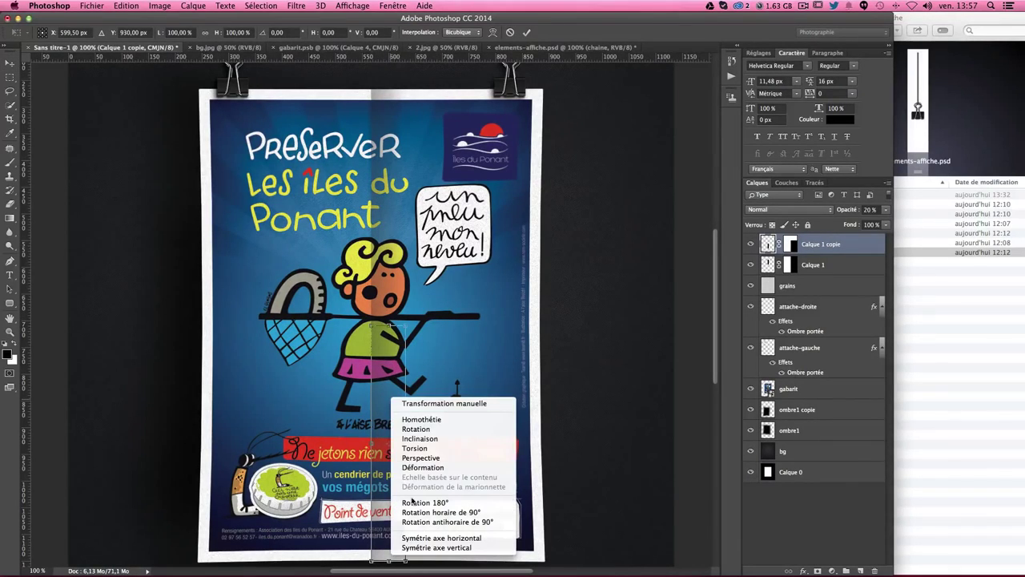
left_click(439, 540)
key("Return")
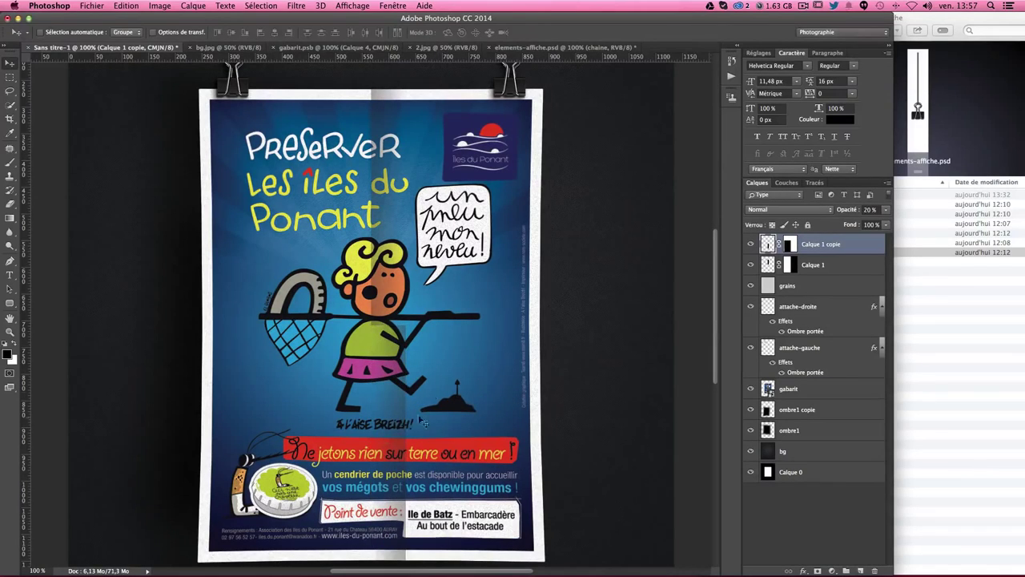
left_click_drag(441, 370, 375, 337)
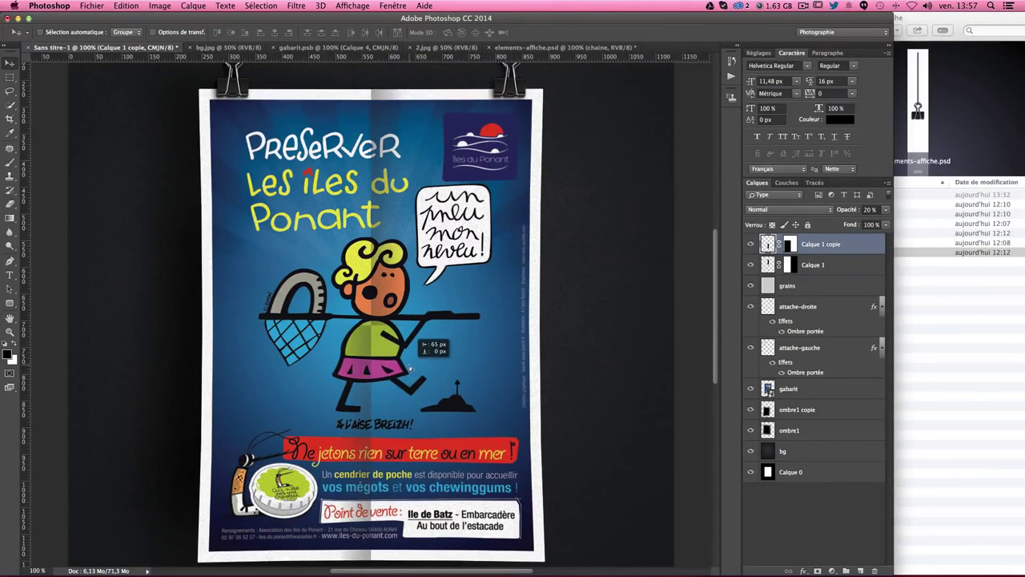
- Duplicate the strip, rotate it 90°, and stretch it across the poster at the stick's level
mouse_move(375, 336)
left_mouse_down()
mouse_move(437, 373)
mouse_move(457, 415)
mouse_move(383, 405)
mouse_move(467, 404)
left_mouse_up()
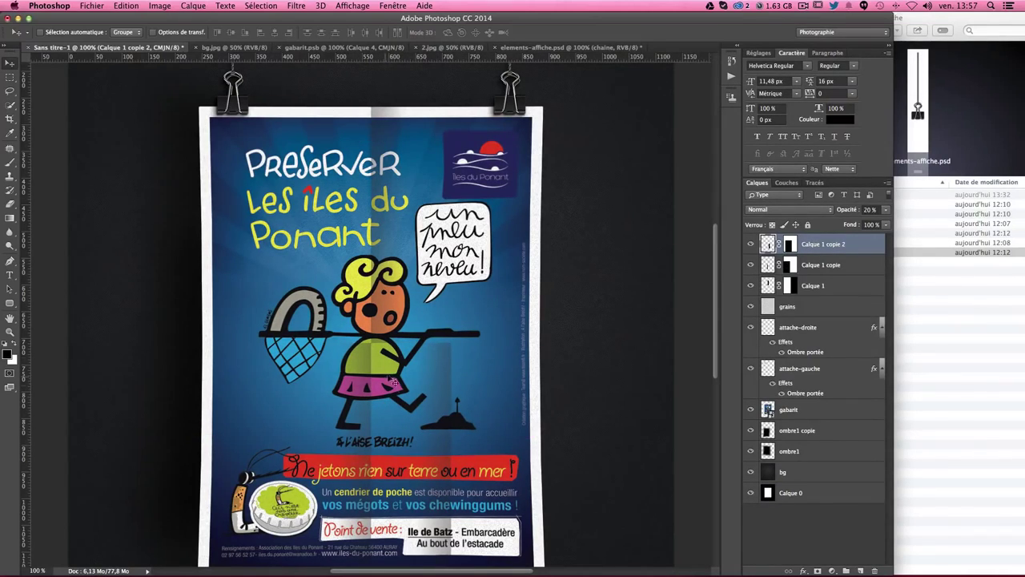
key("ctrl+t")
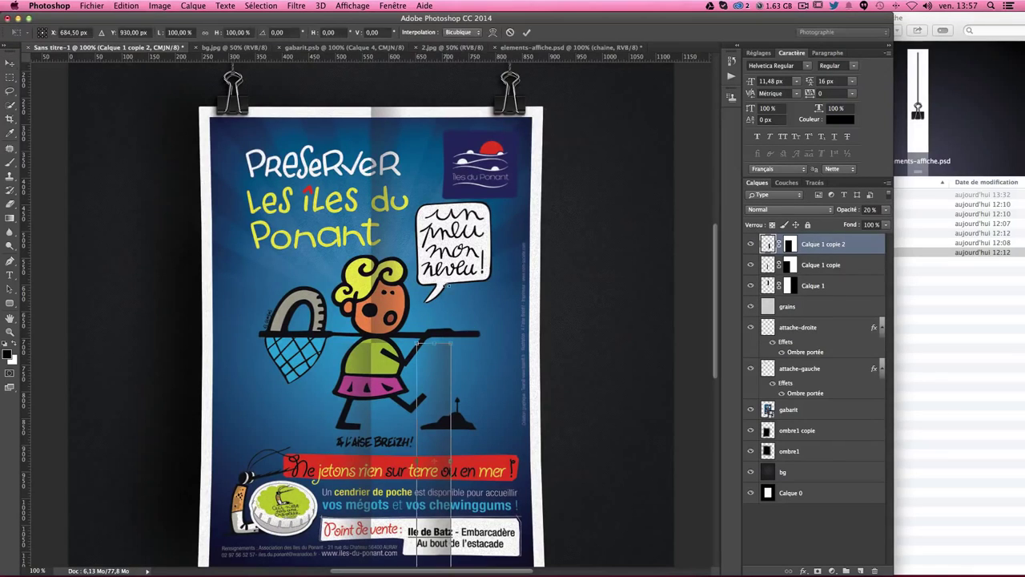
left_click_drag(456, 293, 551, 446)
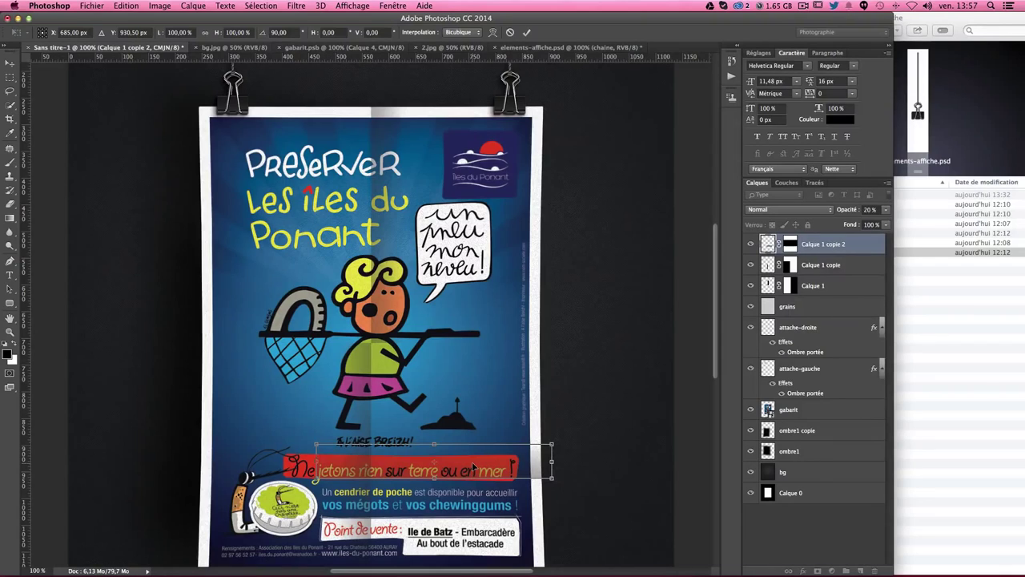
key("Return")
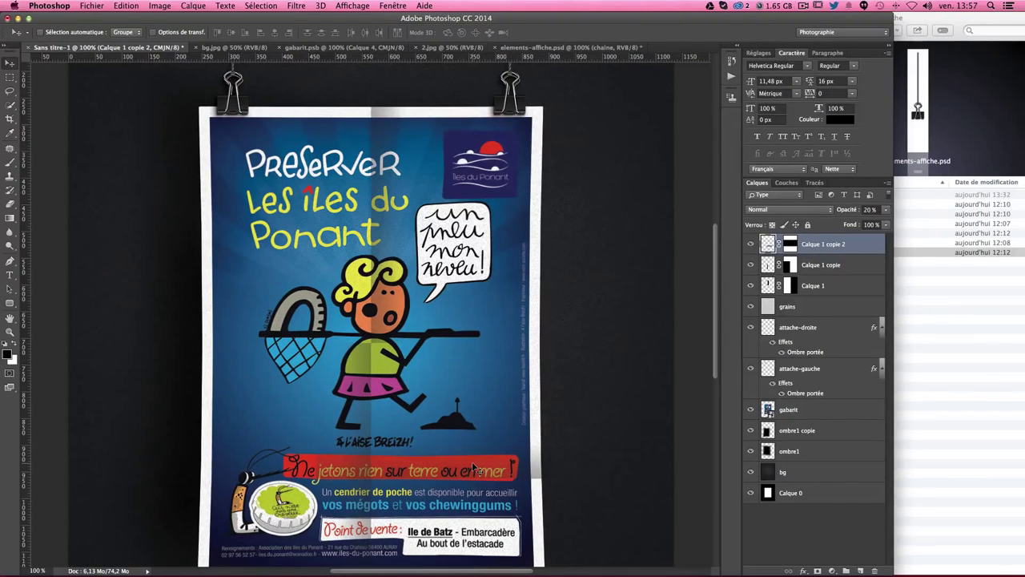
mouse_move(319, 497)
left_mouse_down()
mouse_move(329, 308)
mouse_move(330, 340)
left_mouse_up()
mouse_move(393, 340)
left_mouse_down()
mouse_move(431, 340)
mouse_move(372, 338)
left_mouse_up()
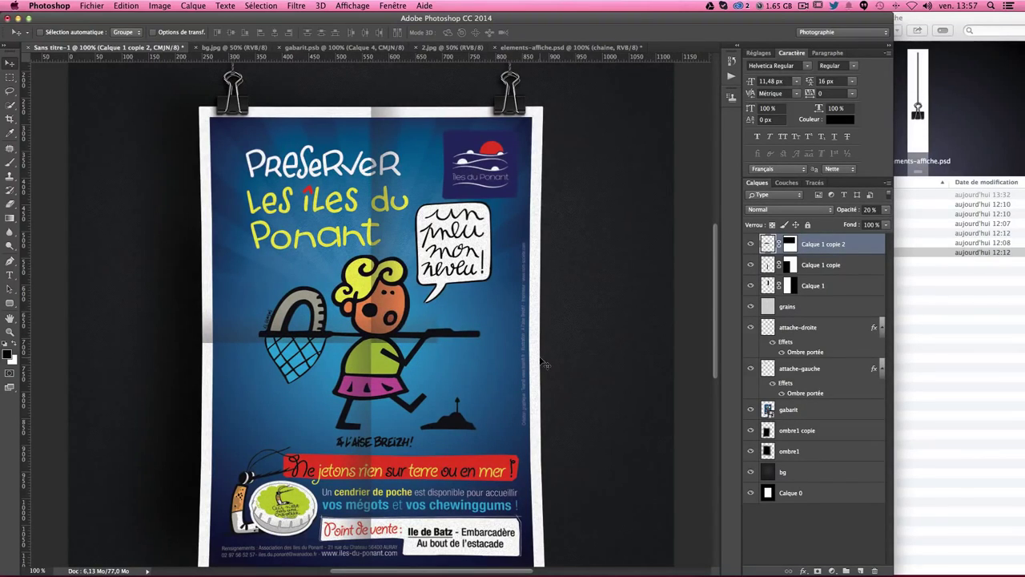
key("ctrl+t")
left_click_drag(438, 329, 543, 329)
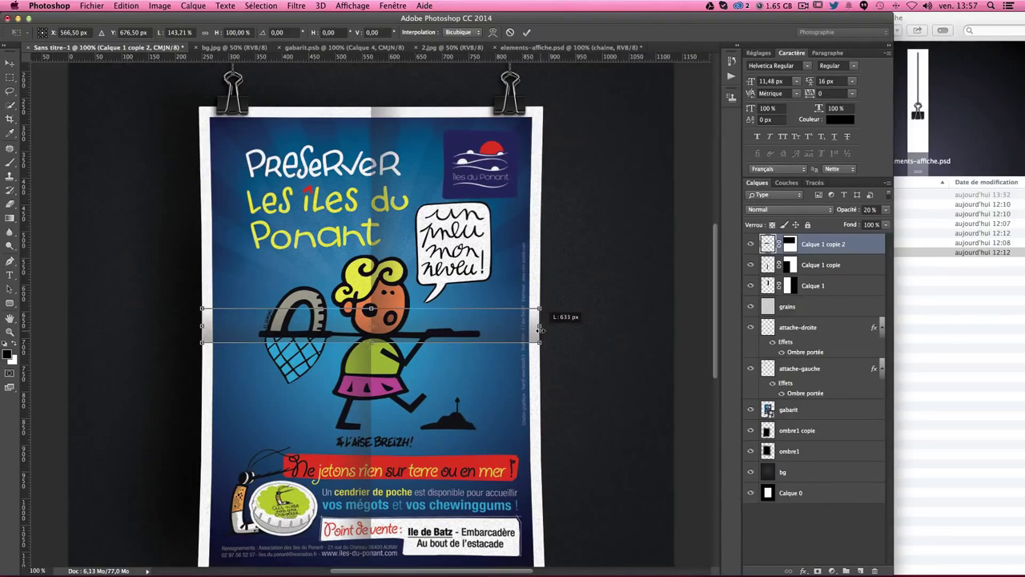
key("Return")
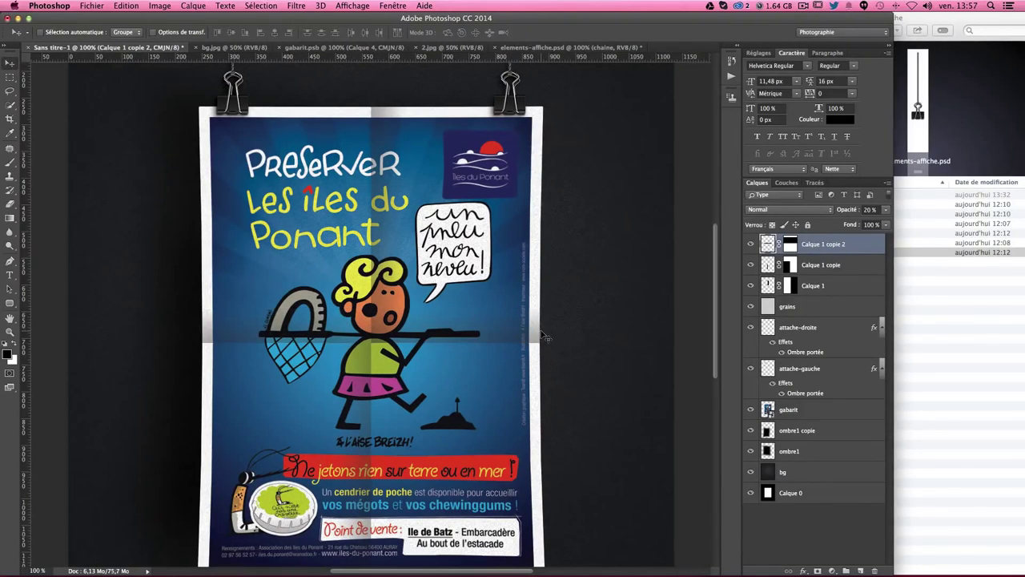
- Merge Calque 1, Calque 1 copie and Calque 1 copie 2 into one layer named simu-pliage
left_click(836, 286, "shift")
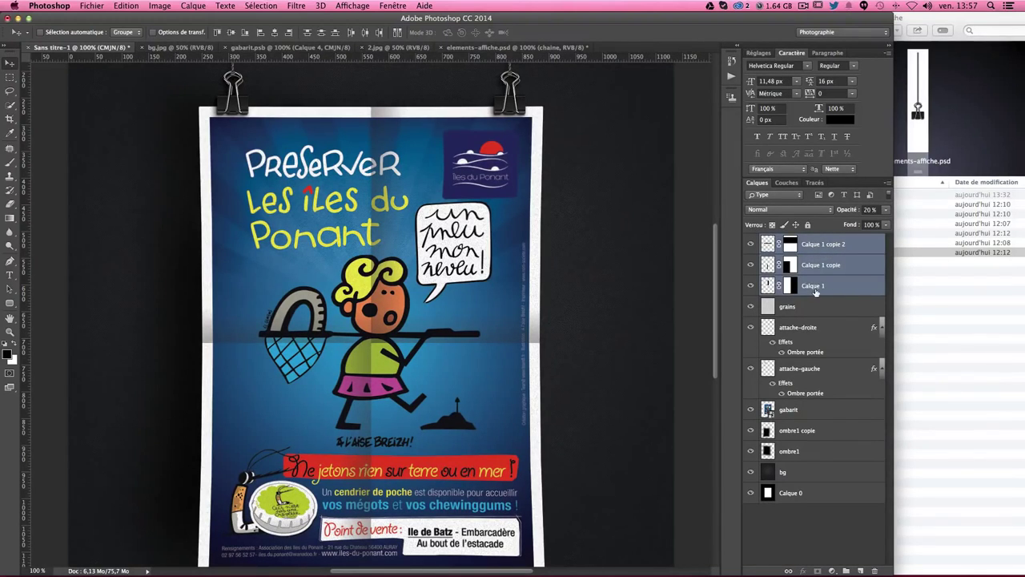
right_click(807, 291)
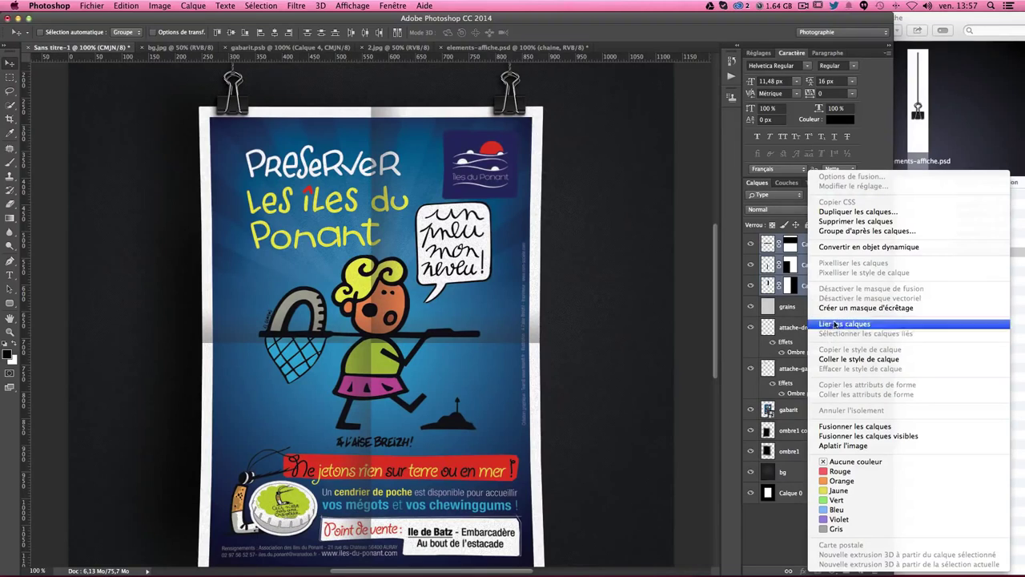
left_click(855, 427)
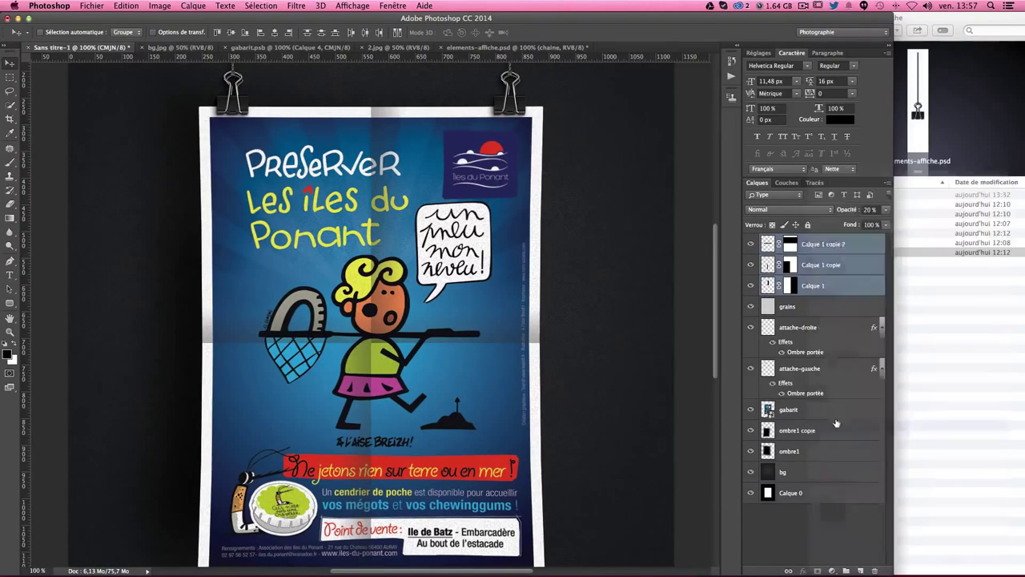
double_click(810, 245)
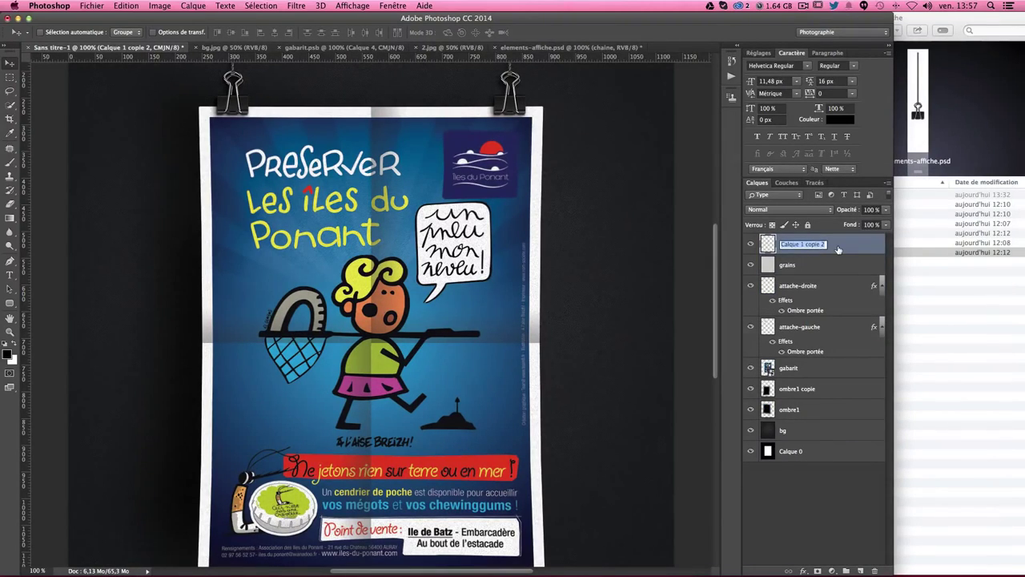
type("t")
type("pliage")
key("Return")
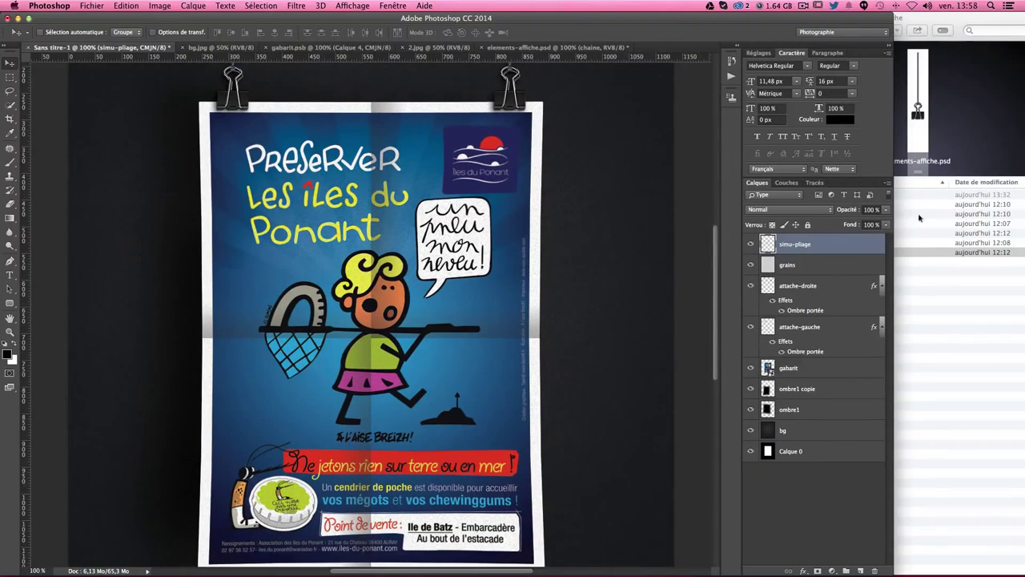
- Try 50 % opacity on the simu-pliage fold layer and zoom out to see the whole poster
left_click(869, 209)
type("50")
key("Return")
key("ctrl+minus")
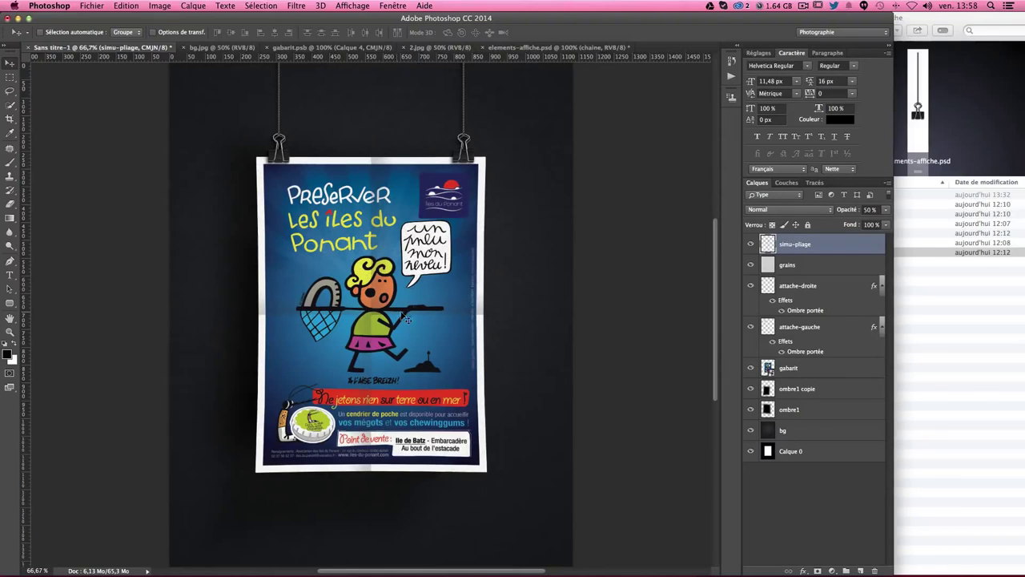
- Raise the simu-pliage opacity to 75 % and inspect the darker creases on the poster
key("Return")
type("75")
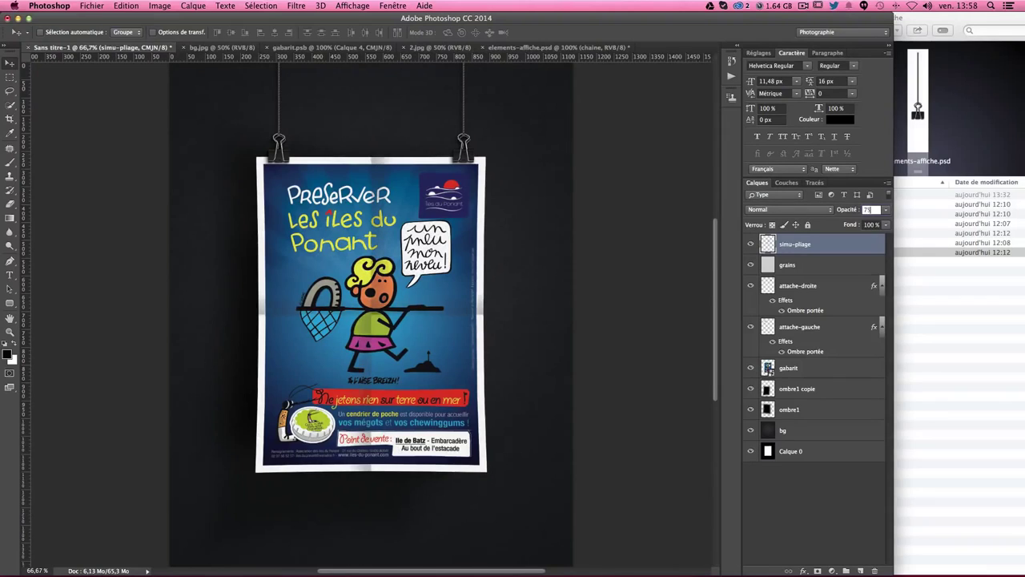
key("Return")
scroll(561, 293, "up", 2)
scroll(561, 295, "down", 3)
scroll(561, 295, "up", 2)
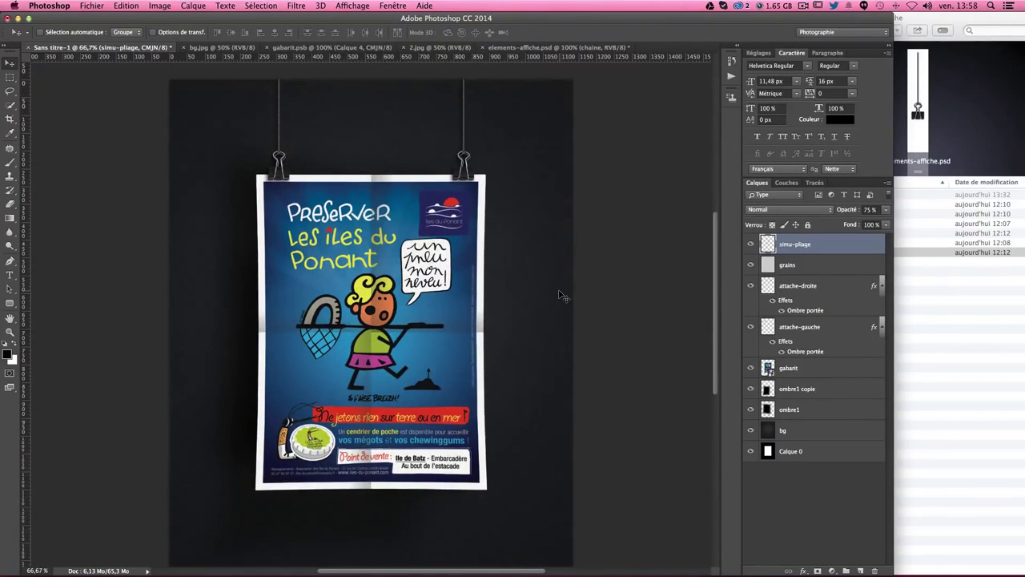
scroll(561, 294, "up", 1)
scroll(561, 295, "down", 1)
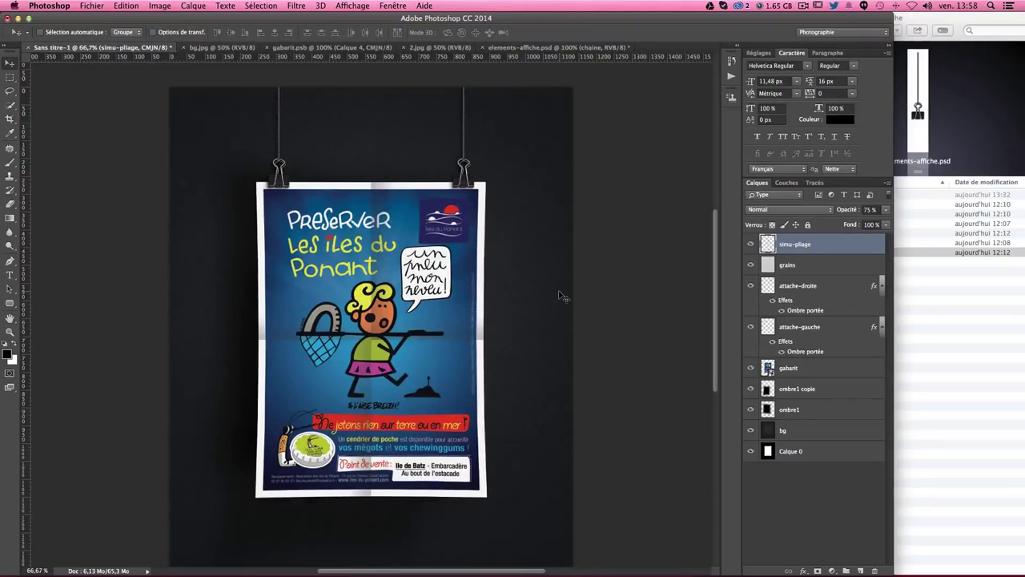